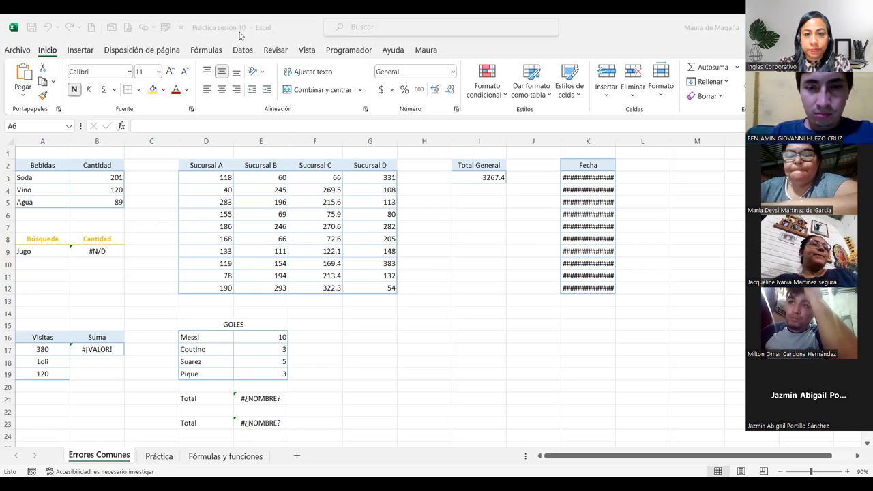
Enlarge the Errores Comunes sheet to 160% zoom with the Bebidas table and the Búsqueda area in view
{"action": "left_click", "coordinate": [240, 36]}
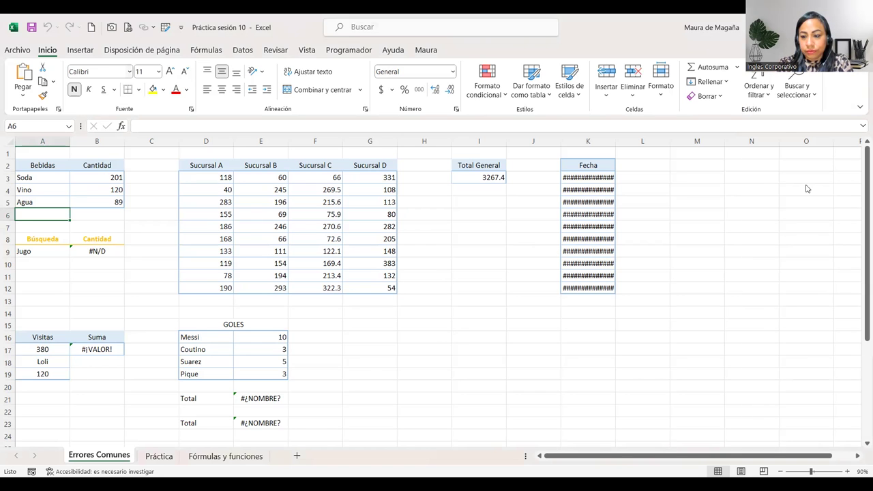
{"action": "left_click", "coordinate": [846, 471]}
{"action": "left_click", "coordinate": [847, 471]}
{"action": "left_click", "coordinate": [847, 471]}
{"action": "left_click", "coordinate": [847, 471]}
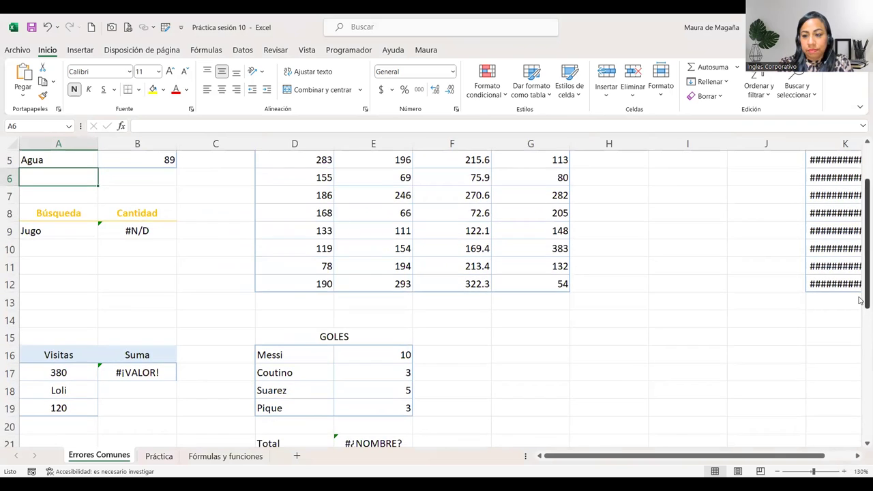
{"action": "scroll", "coordinate": [747, 373], "scroll_direction": "up", "scroll_amount": 2}
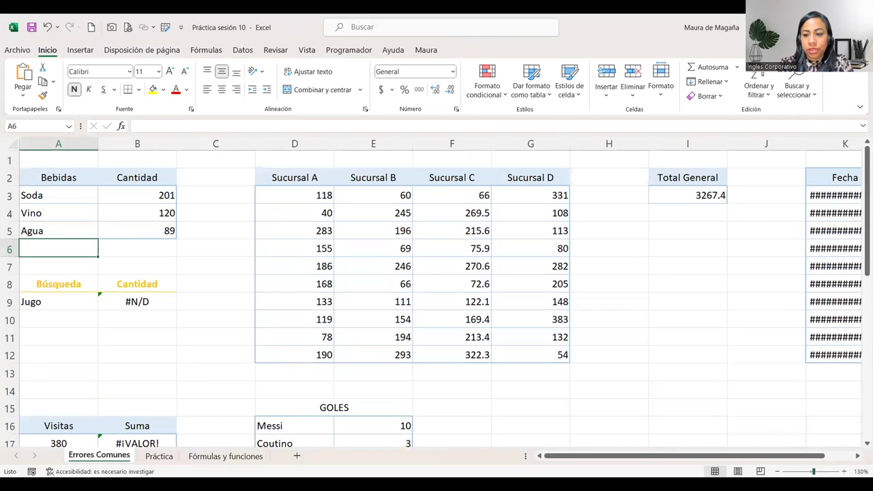
{"action": "left_click", "coordinate": [847, 472]}
{"action": "left_click", "coordinate": [847, 471]}
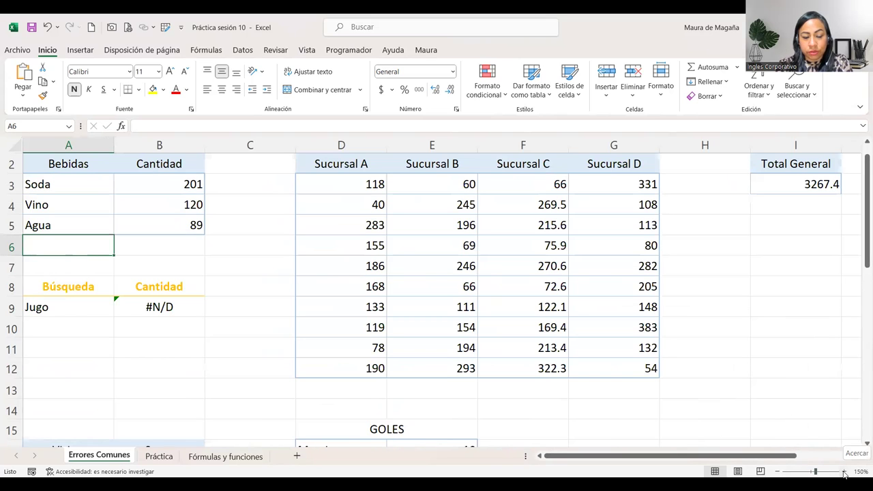
{"action": "left_click", "coordinate": [844, 472]}
{"action": "mouse_move", "coordinate": [864, 225]}
{"action": "left_mouse_down"}
{"action": "mouse_move", "coordinate": [861, 238]}
{"action": "mouse_move", "coordinate": [860, 229]}
{"action": "left_mouse_up"}
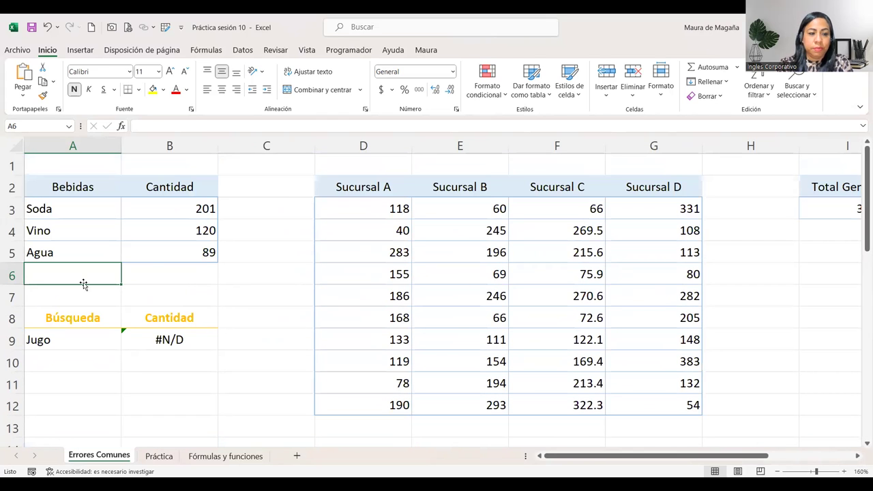
Test the BUSCARV lookup in B9 by entering Vino as the search term in A9, and restore Jugo
{"action": "left_click", "coordinate": [92, 341]}
{"action": "left_click", "coordinate": [191, 340]}
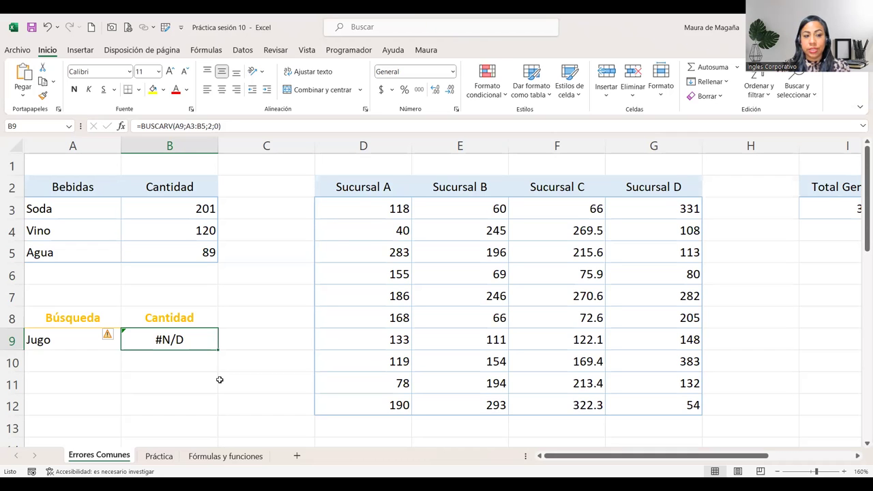
{"action": "left_click", "coordinate": [85, 339]}
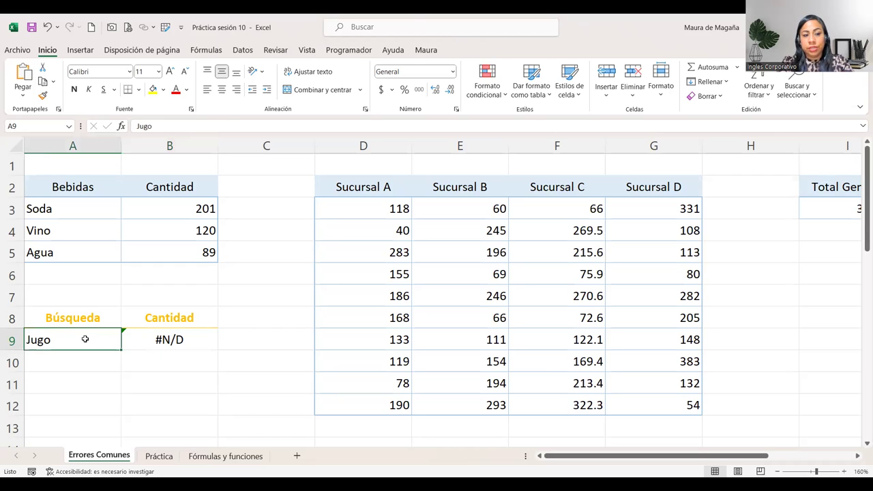
{"action": "type", "text": "Vino"}
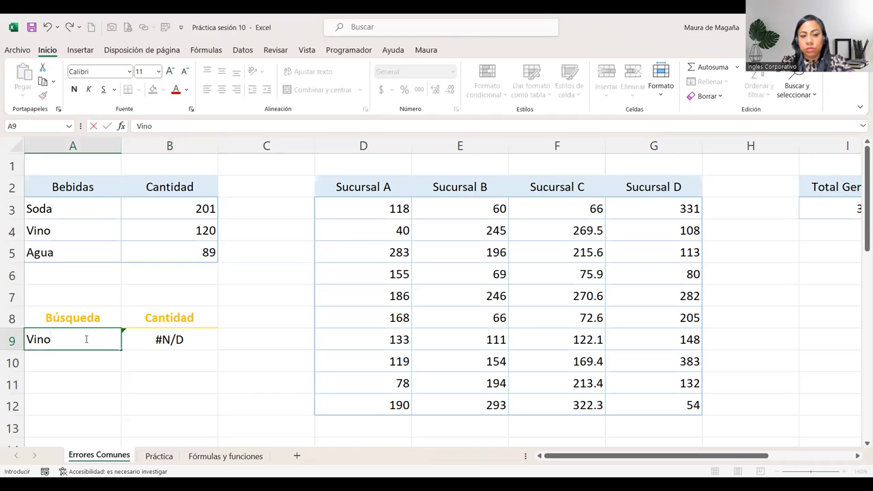
{"action": "key", "text": "Return"}
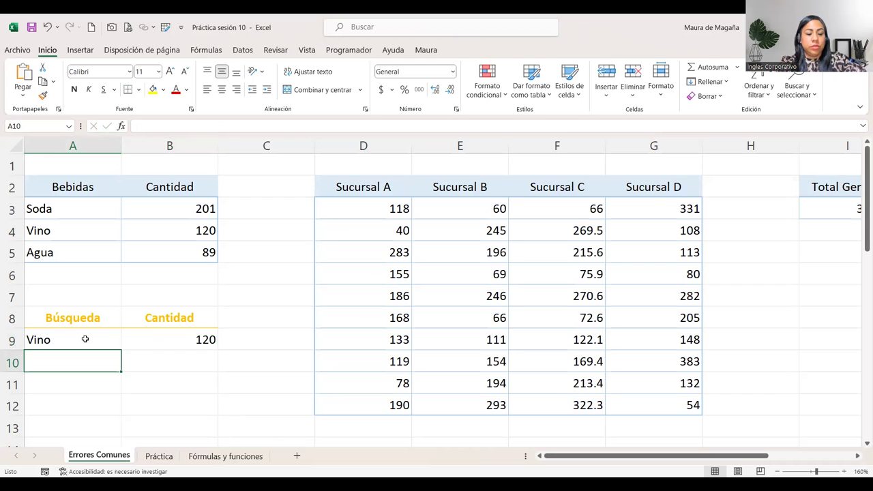
{"action": "left_click", "coordinate": [85, 339]}
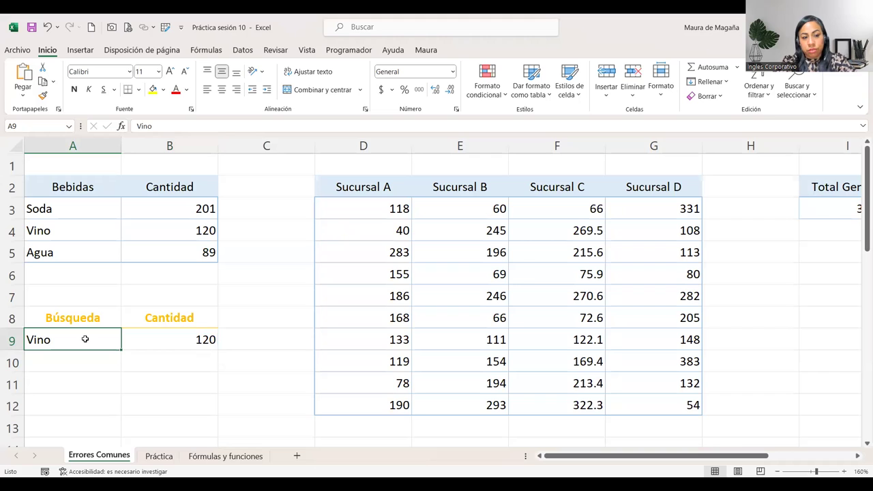
{"action": "type", "text": "Jugo"}
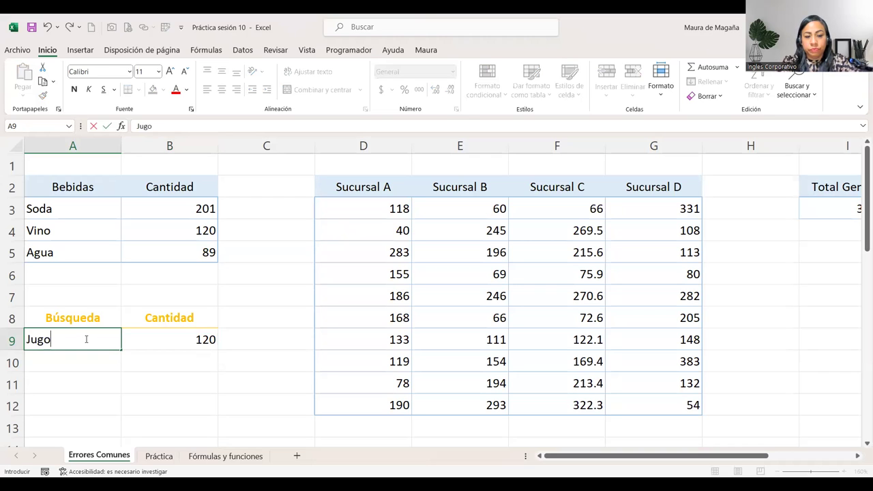
{"action": "key", "text": "Return"}
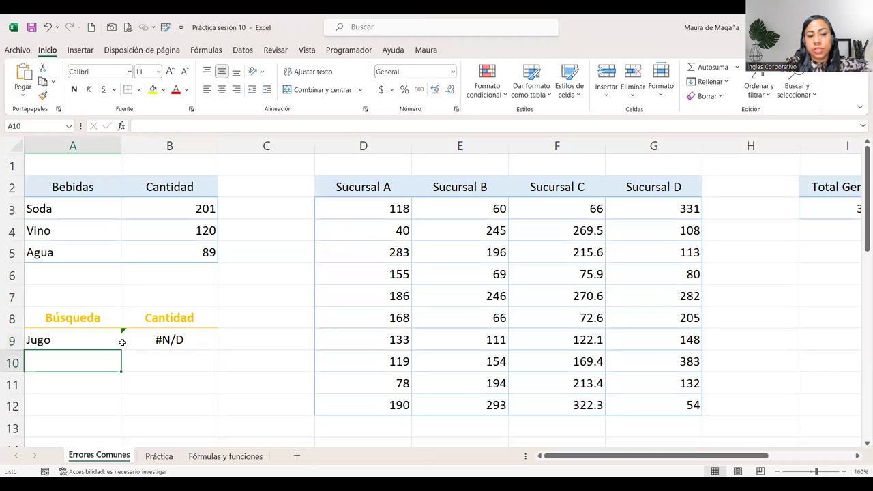
Wrap the lookup in B9 with an error handler: =SI.ERROR(BUSCARV(A9;A3:B5;2;0);"Dato no encontrado")
{"action": "left_click", "coordinate": [176, 339]}
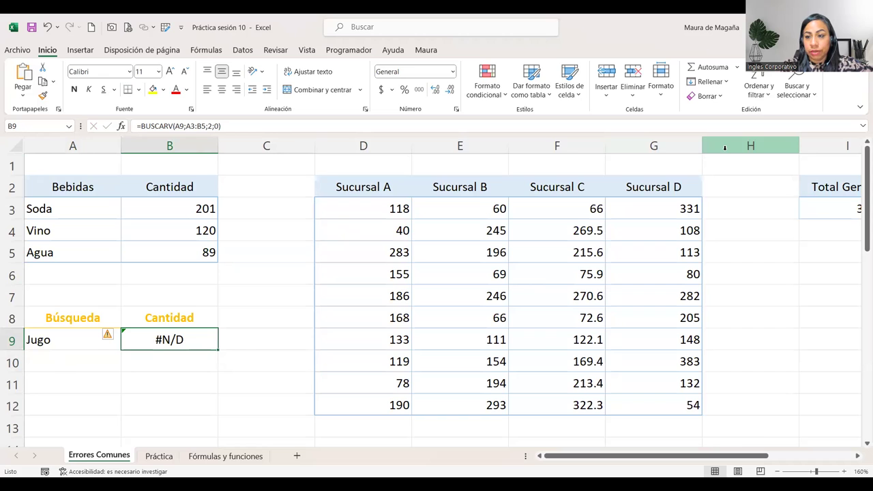
{"action": "double_click", "coordinate": [145, 341]}
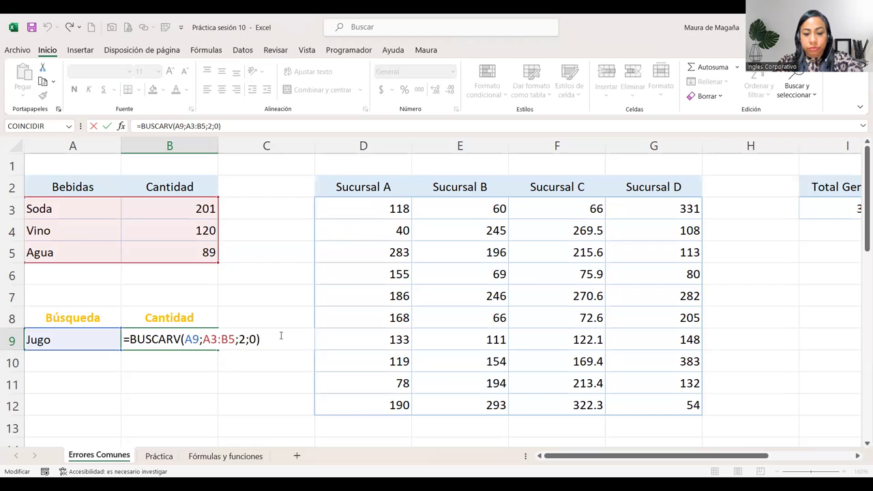
{"action": "type", "text": "si.err"}
{"action": "key", "text": "Tab"}
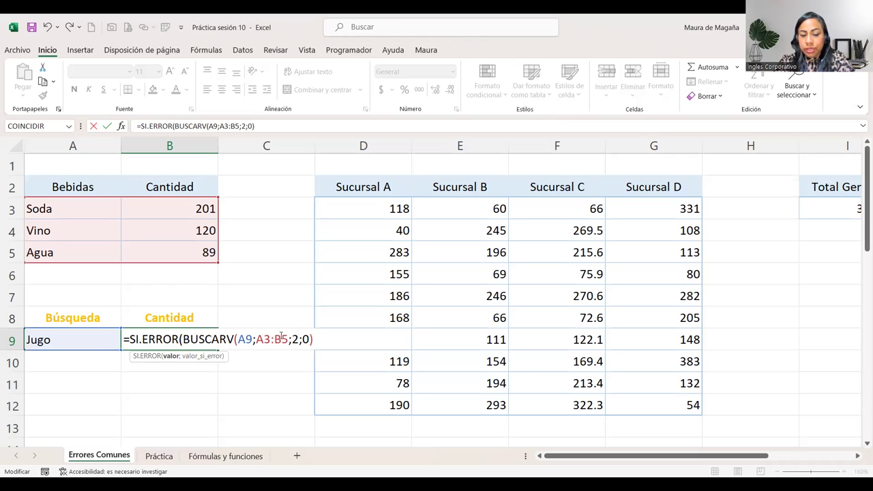
{"action": "left_click", "coordinate": [319, 340]}
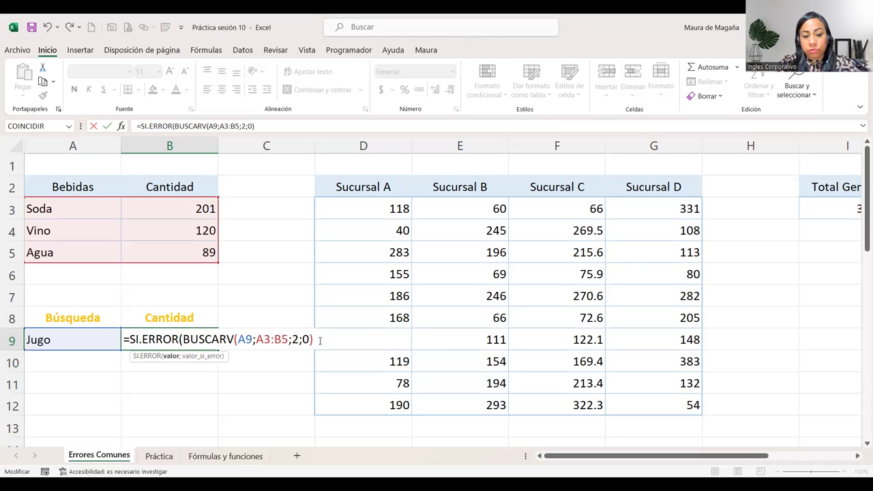
{"action": "type", "text": ";"}
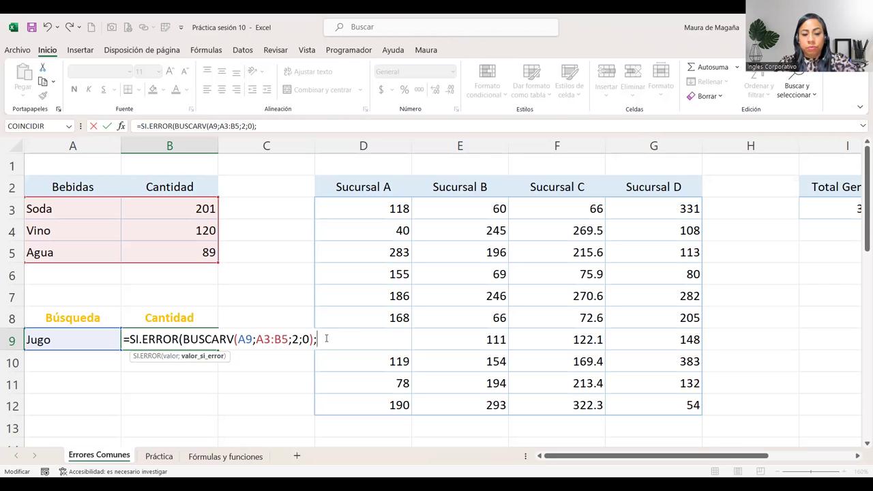
{"action": "type", "text": "\"Dato "}
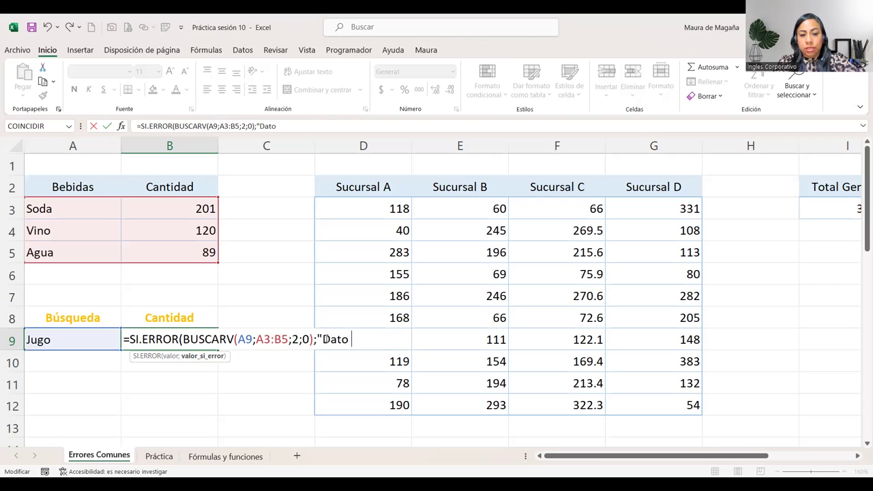
{"action": "type", "text": "no e"}
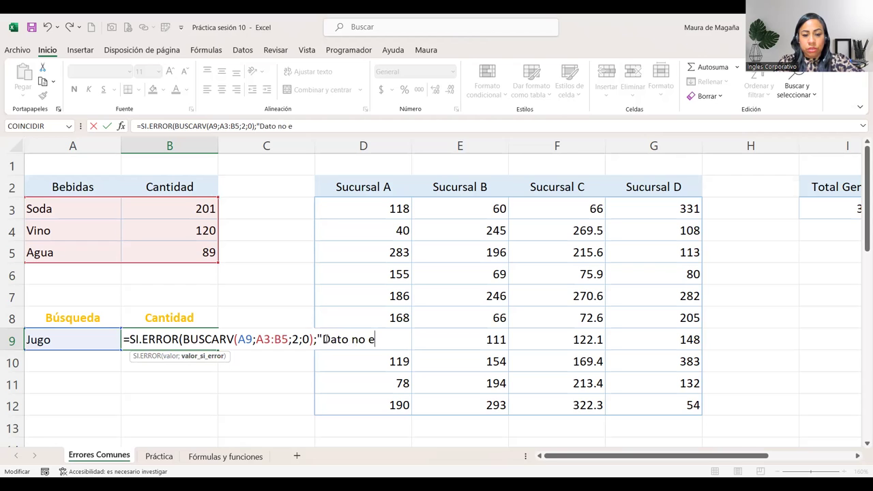
{"action": "type", "text": "ncontrado"}
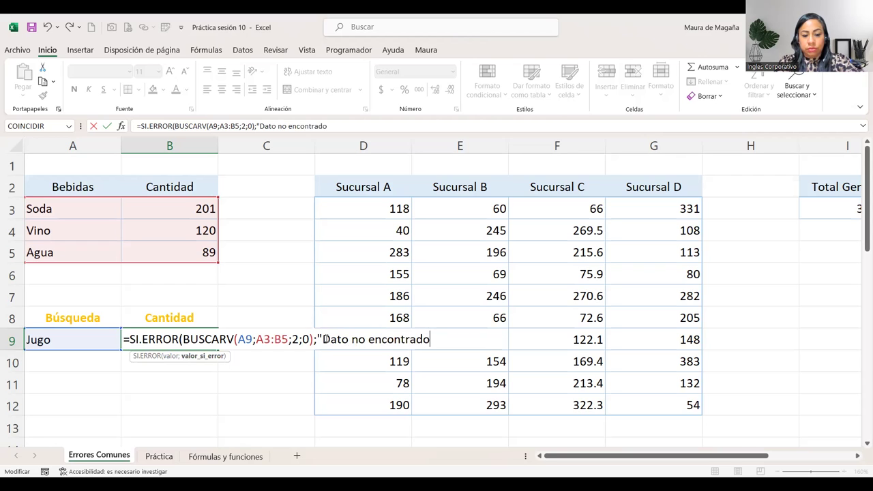
{"action": "type", "text": "\")"}
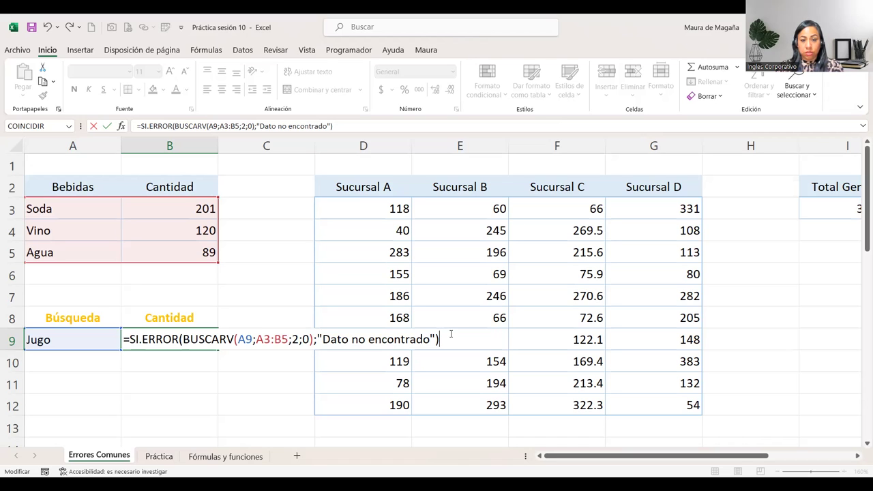
{"action": "key", "text": "Return"}
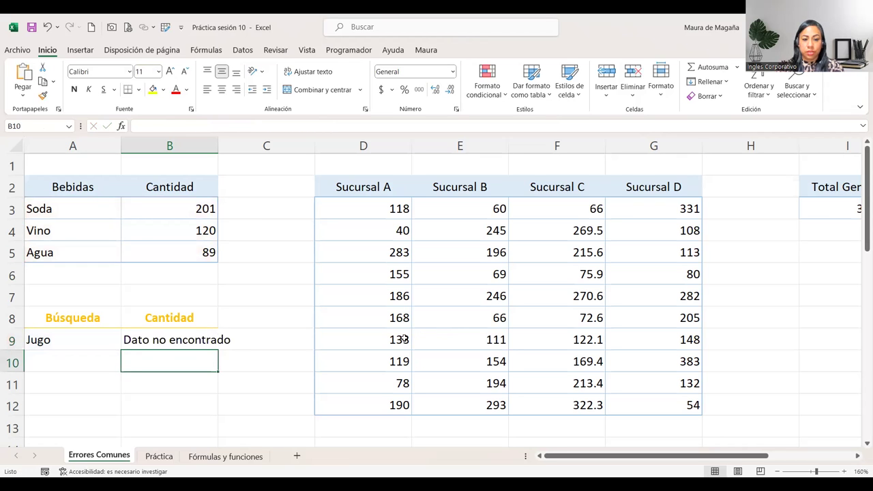
Test the SI.ERROR lookup with an existing drink by setting the search term in A9 to Agua
{"action": "left_click", "coordinate": [188, 336]}
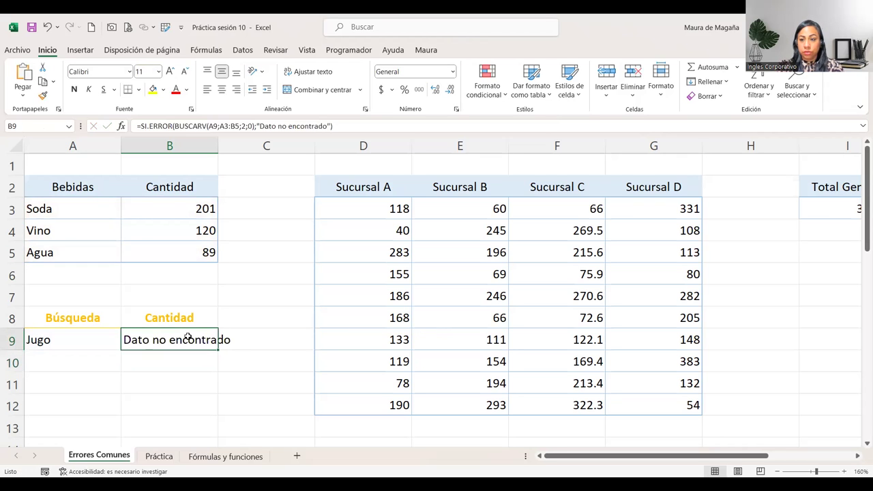
{"action": "left_click", "coordinate": [94, 335]}
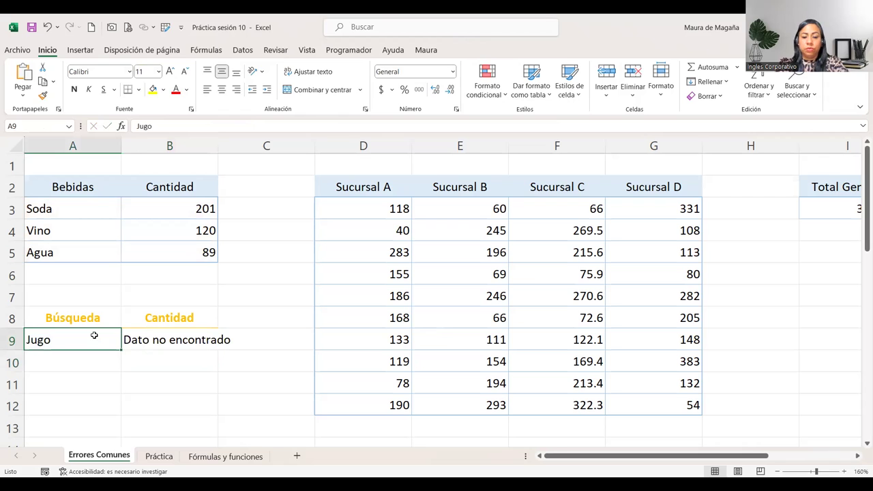
{"action": "type", "text": "Agua"}
{"action": "key", "text": "Return"}
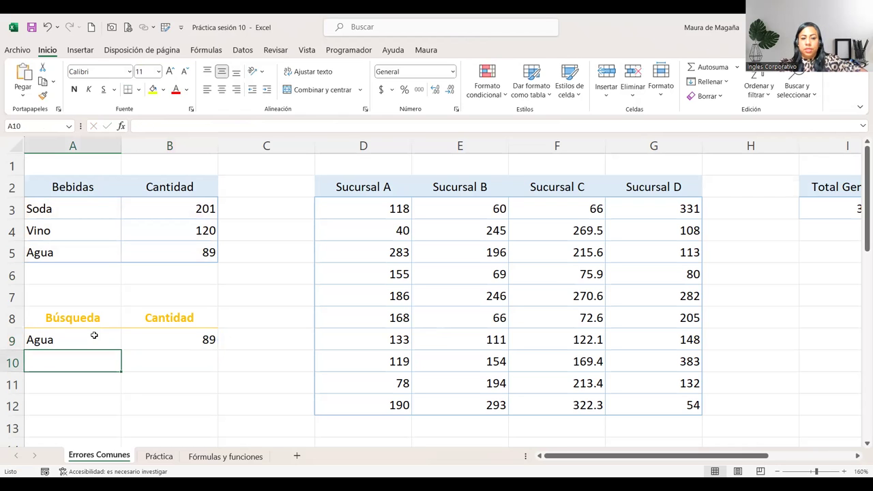
Set the search term in A9 to refresco to test the lookup with an unlisted drink
{"action": "left_click", "coordinate": [70, 334]}
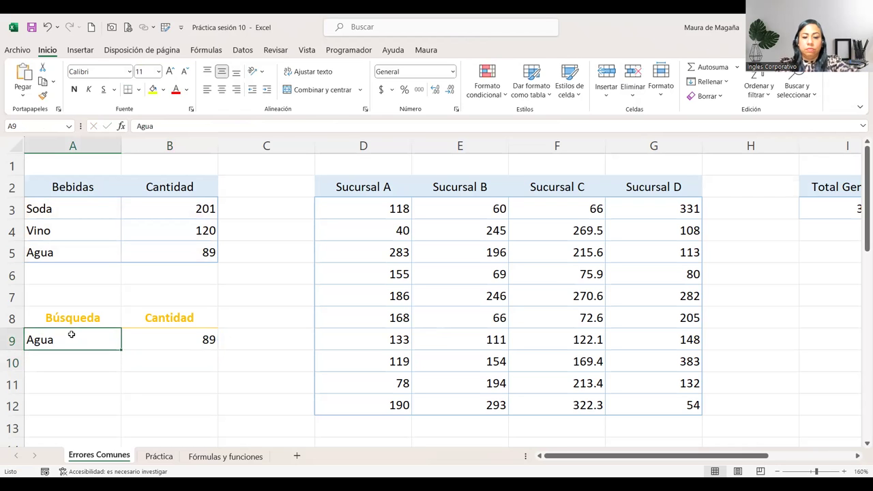
{"action": "type", "text": "refrws"}
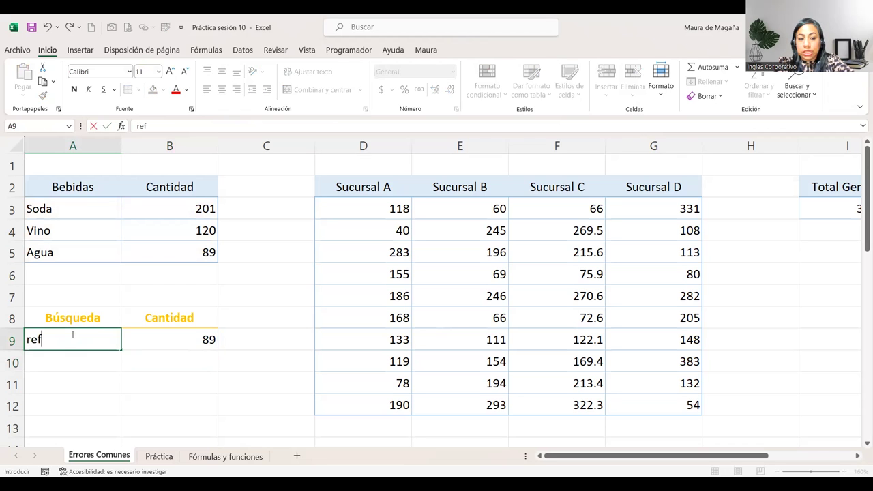
{"action": "key", "text": "BackSpace"}
{"action": "key", "text": "BackSpace"}
{"action": "type", "text": "esco"}
{"action": "key", "text": "Return"}
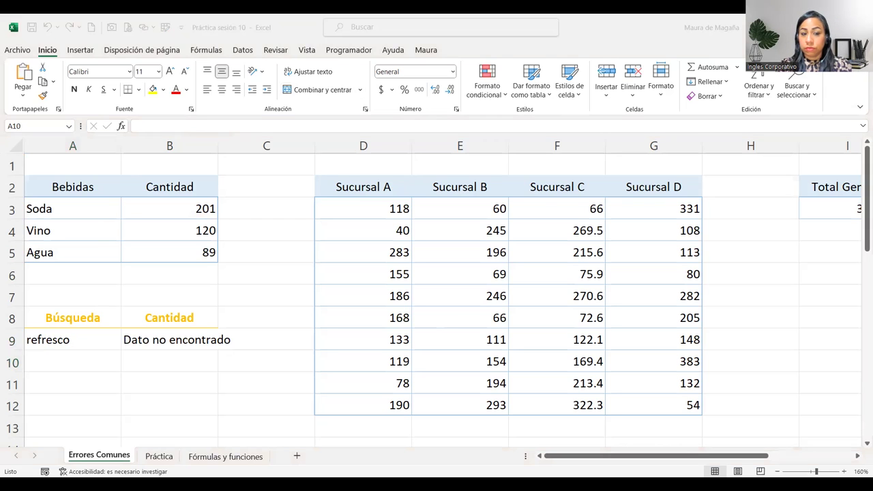
Examine the SI.ERROR formula in B9, including the nested BUSCARV, the argument separators and the quoted fallback text
{"action": "double_click", "coordinate": [188, 345]}
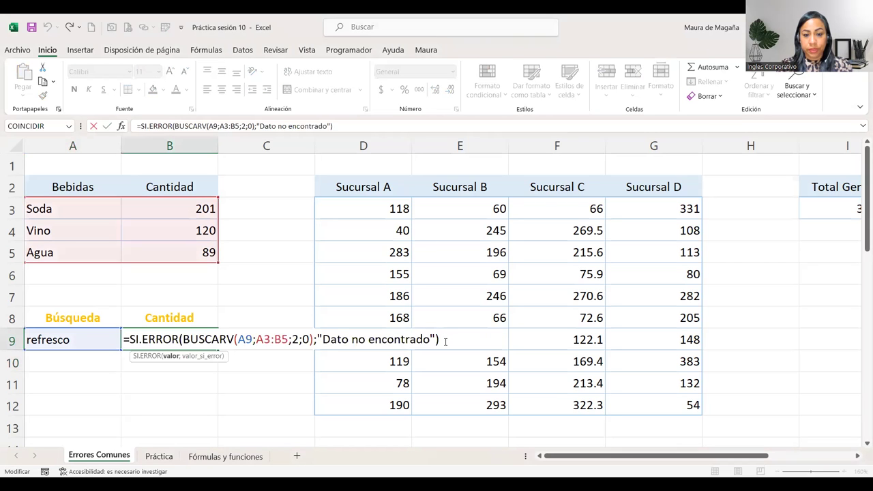
{"action": "left_click", "coordinate": [445, 341]}
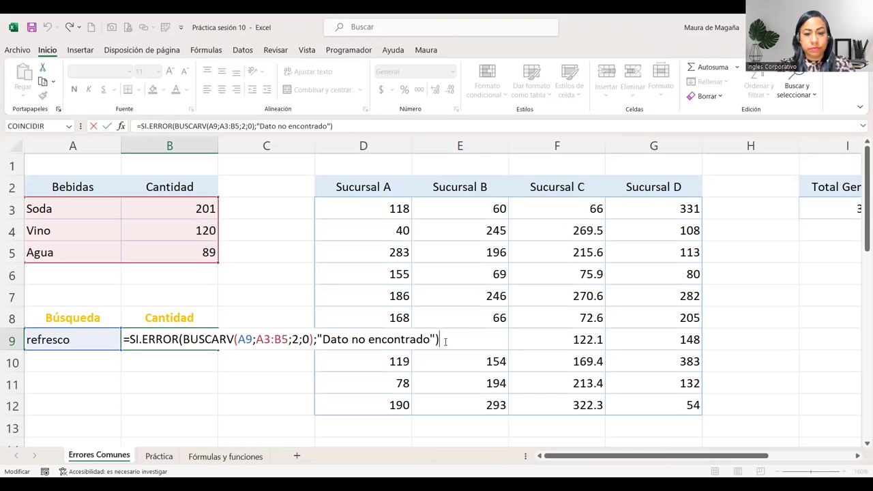
{"action": "key", "text": "Return"}
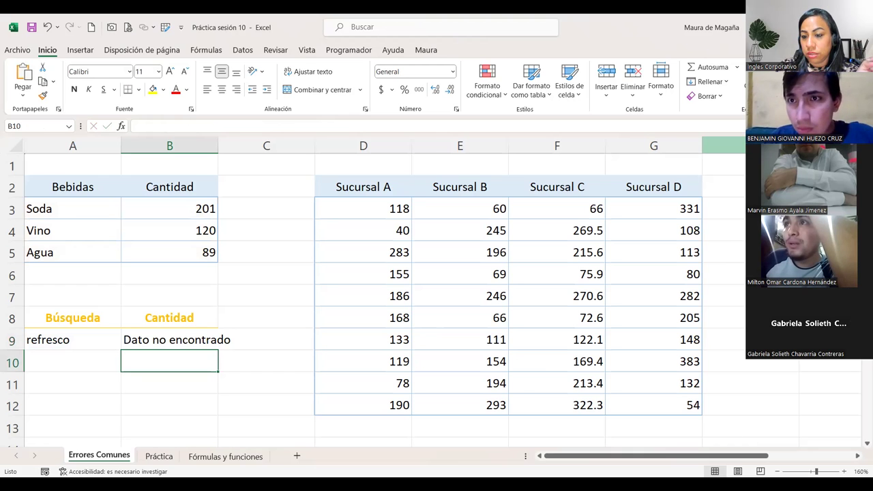
{"action": "double_click", "coordinate": [183, 339]}
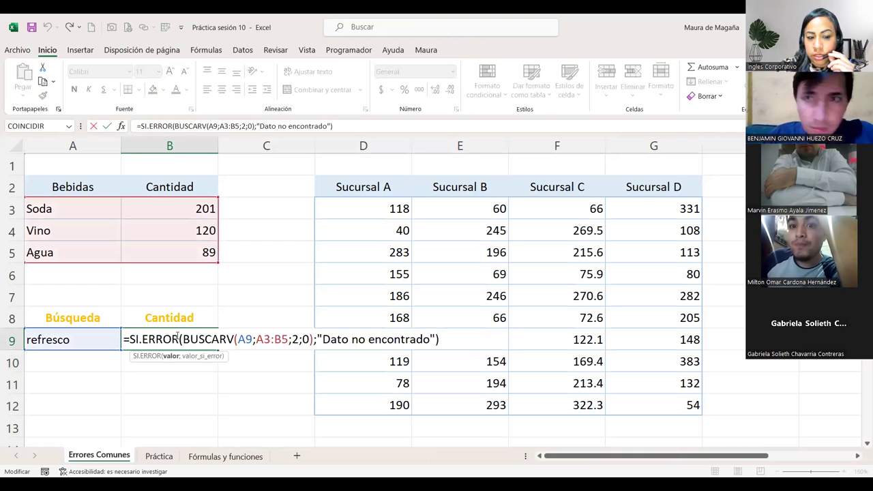
{"action": "left_click_drag", "start_coordinate": [184, 339], "coordinate": [130, 339]}
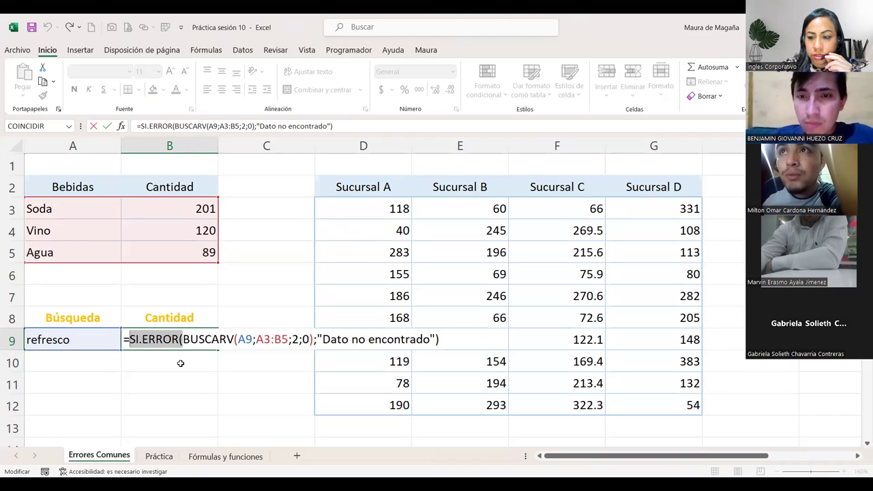
{"action": "left_click", "coordinate": [316, 339]}
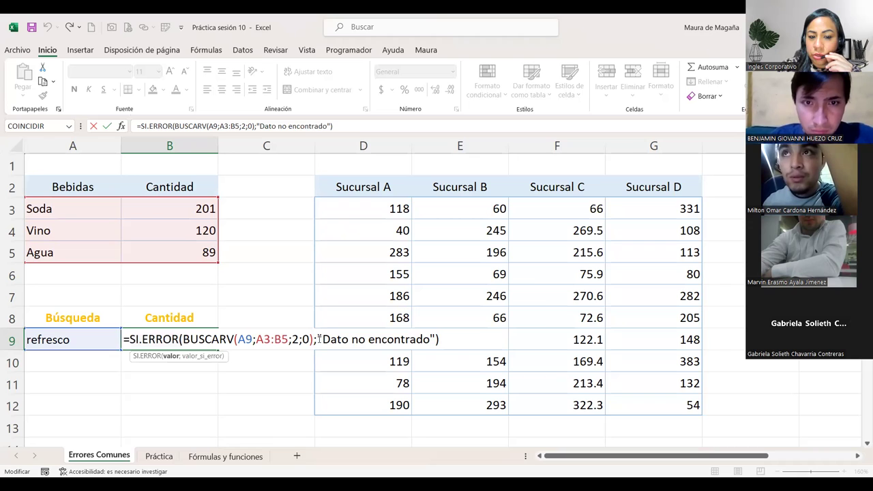
{"action": "left_click", "coordinate": [318, 339]}
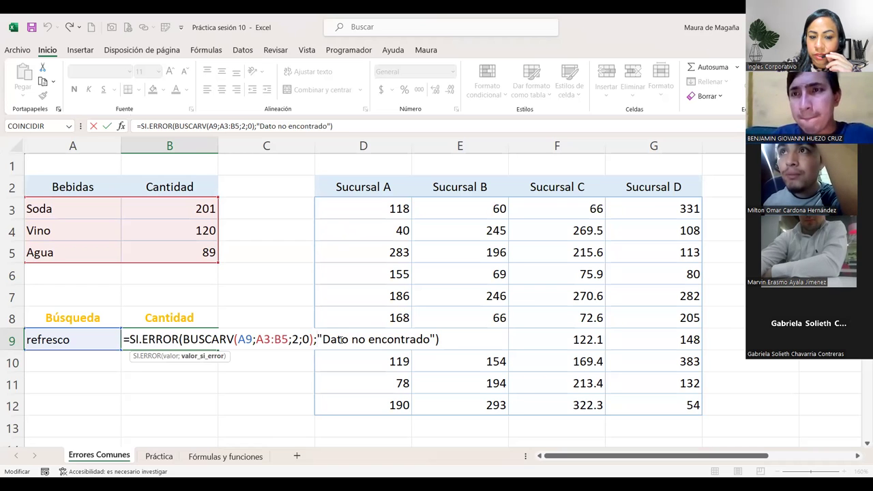
{"action": "left_click", "coordinate": [298, 339]}
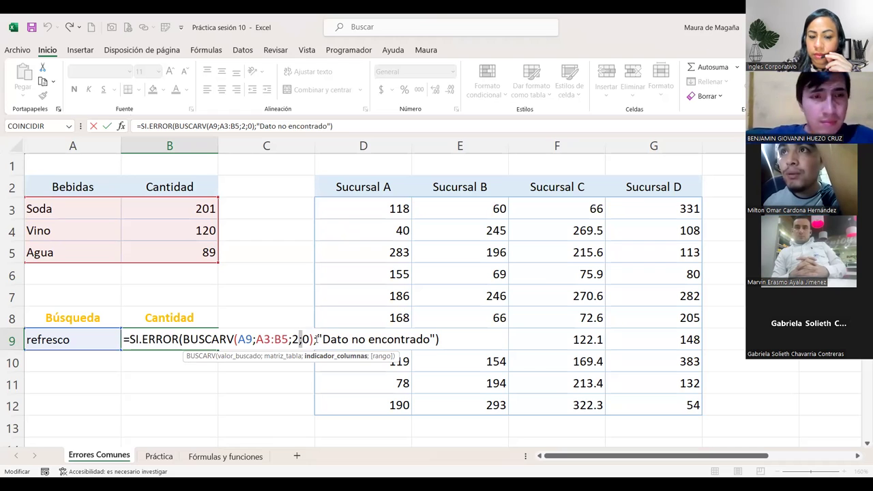
{"action": "left_click", "coordinate": [318, 339]}
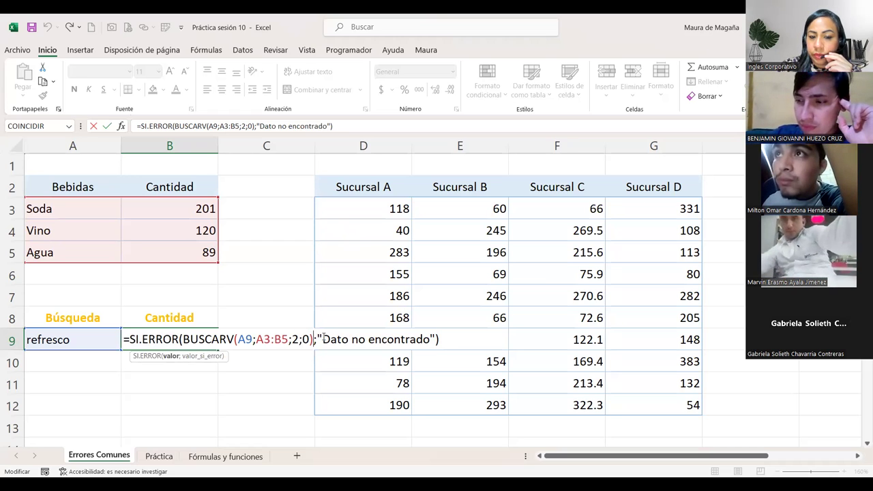
{"action": "left_click", "coordinate": [318, 335]}
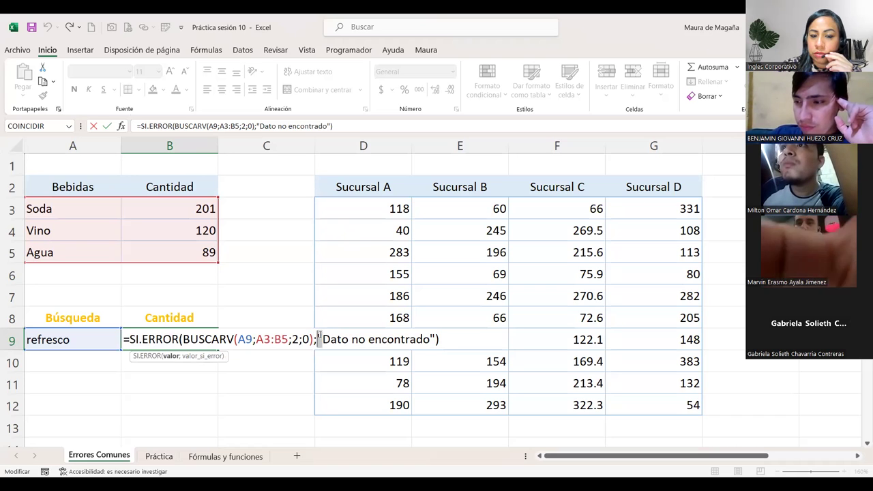
{"action": "left_click", "coordinate": [318, 336]}
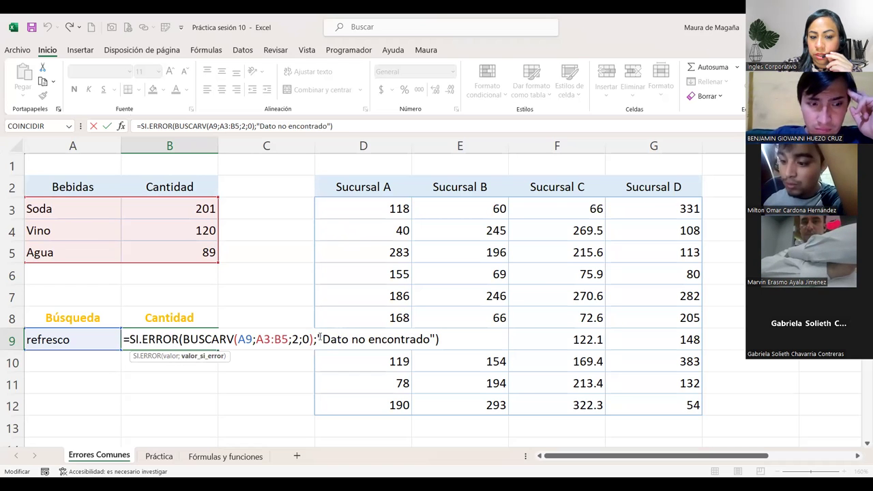
{"action": "left_click_drag", "start_coordinate": [430, 339], "coordinate": [438, 339]}
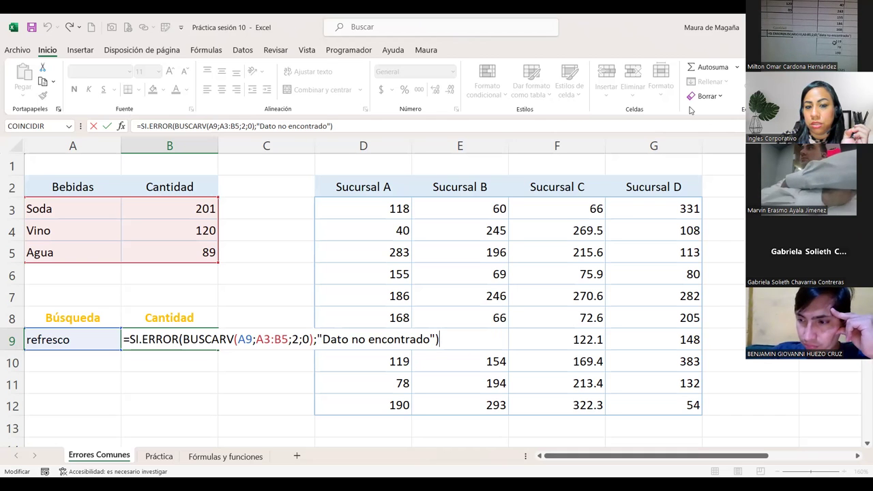
{"action": "key", "text": "alt+Tab"}
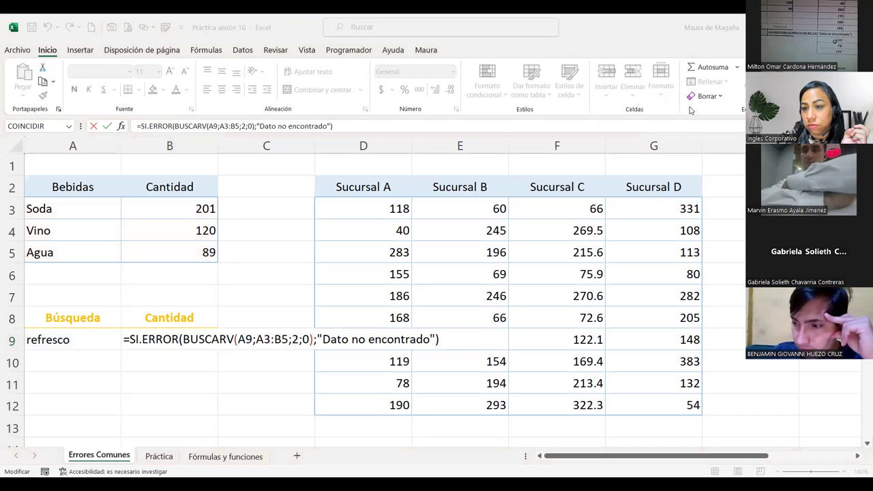
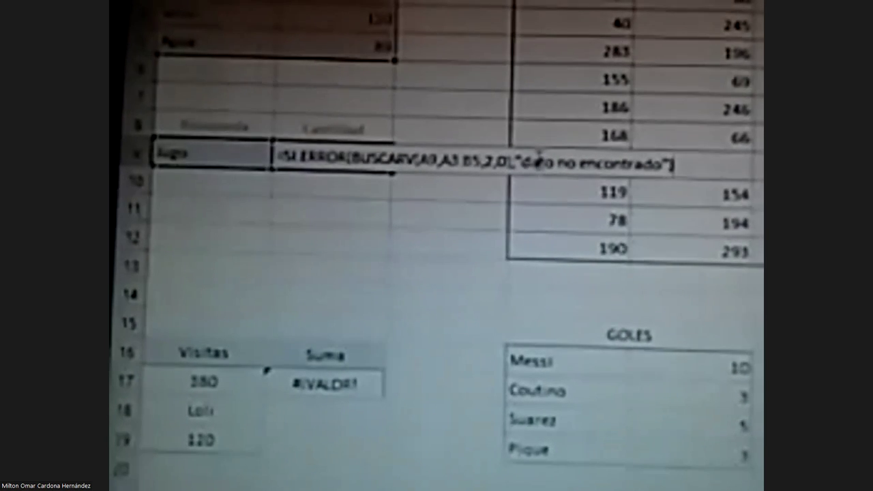
{"action": "left_click", "coordinate": [516, 161]}
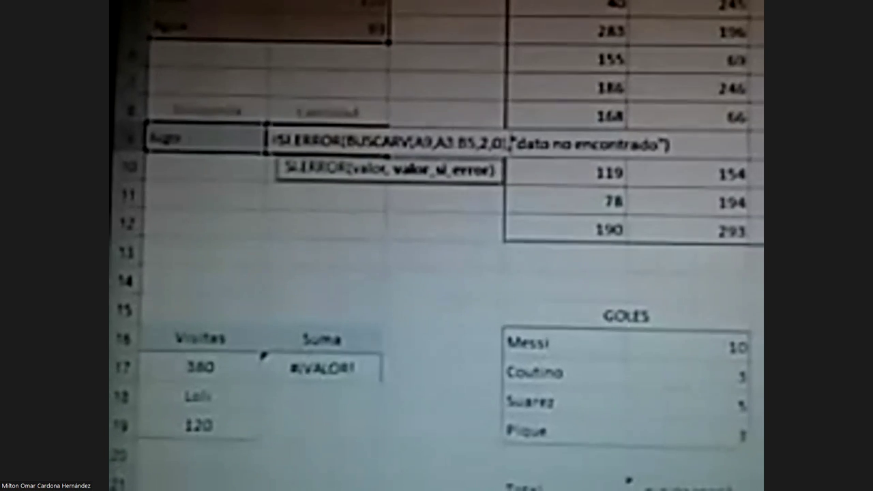
{"action": "key", "text": "Return"}
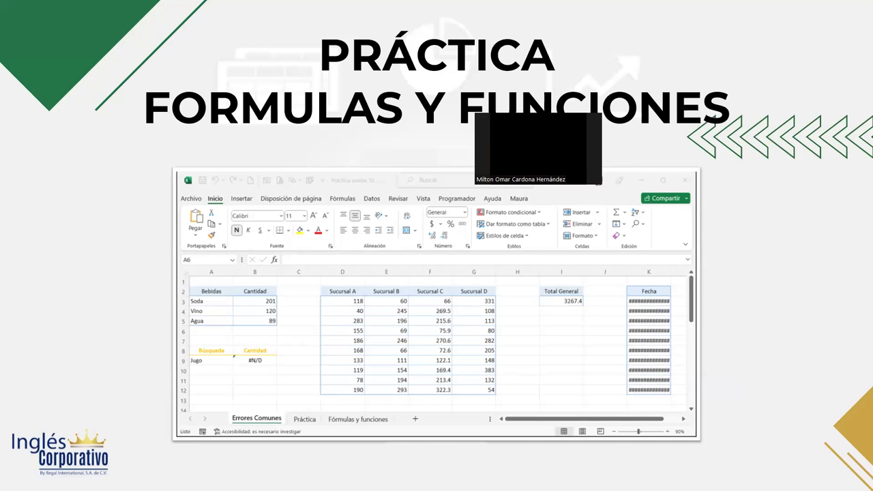
Switch back to the Excel workbook and close the formula open in B9
{"action": "key", "text": "super"}
{"action": "left_click", "coordinate": [612, 477]}
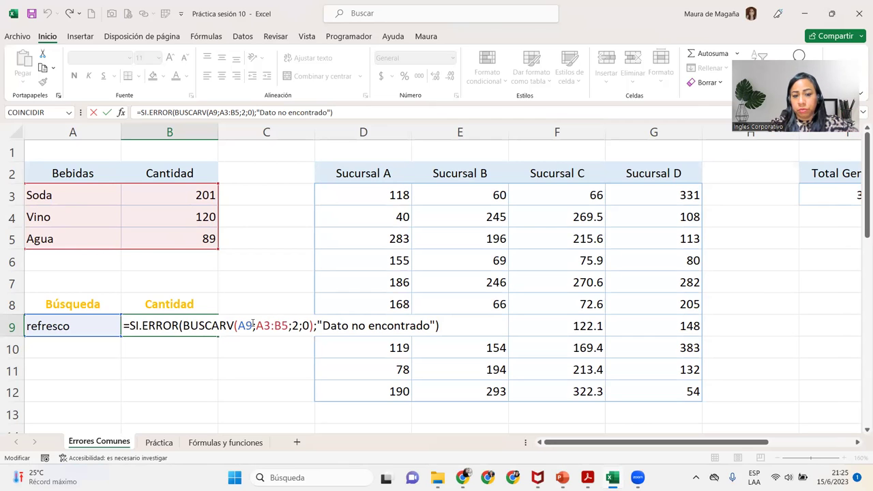
{"action": "key", "text": "Return"}
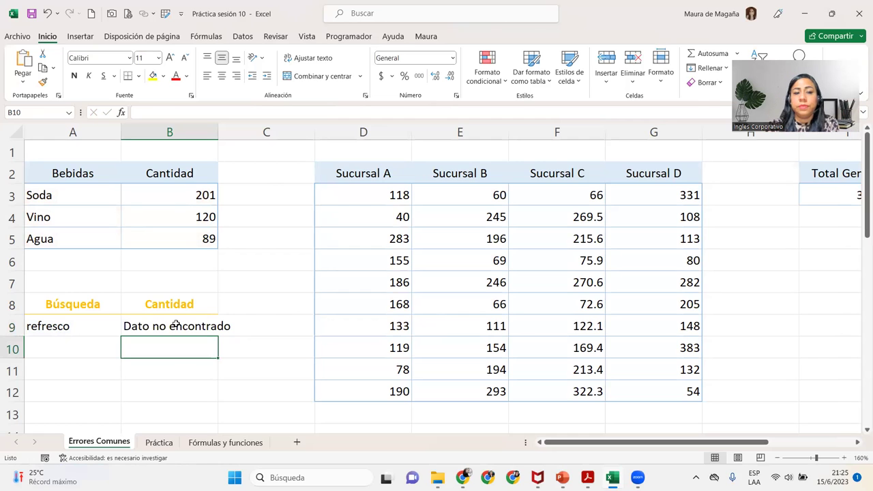
Fix the #¡VALOR! error in B17 by replacing the text in A18 of the Visitas column with 1011, and check the sum
{"action": "left_click_drag", "start_coordinate": [860, 193], "coordinate": [860, 256]}
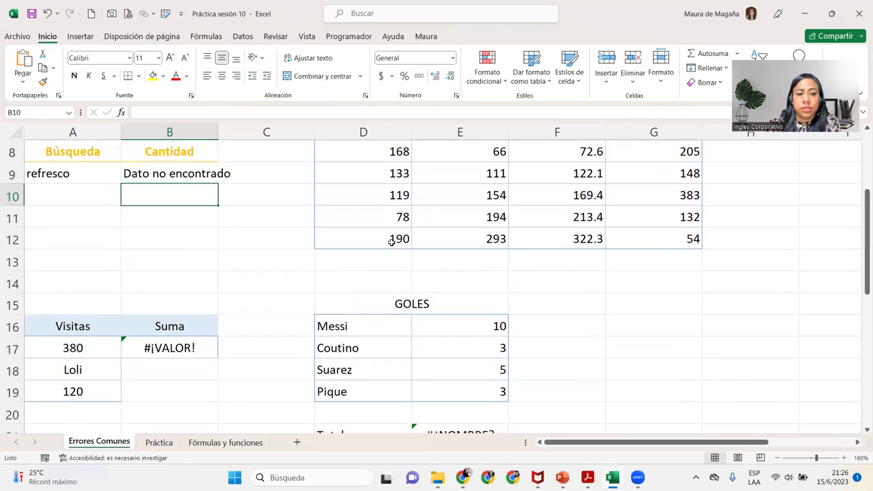
{"action": "left_click", "coordinate": [178, 348]}
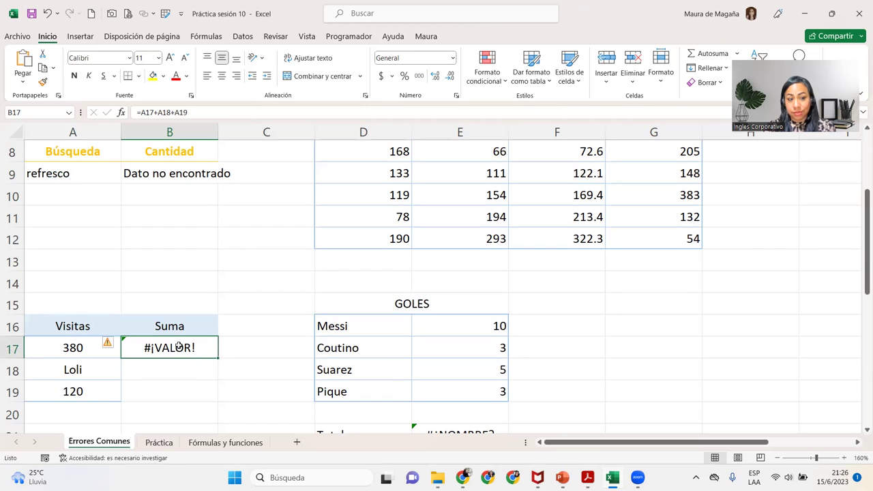
{"action": "left_click", "coordinate": [74, 372]}
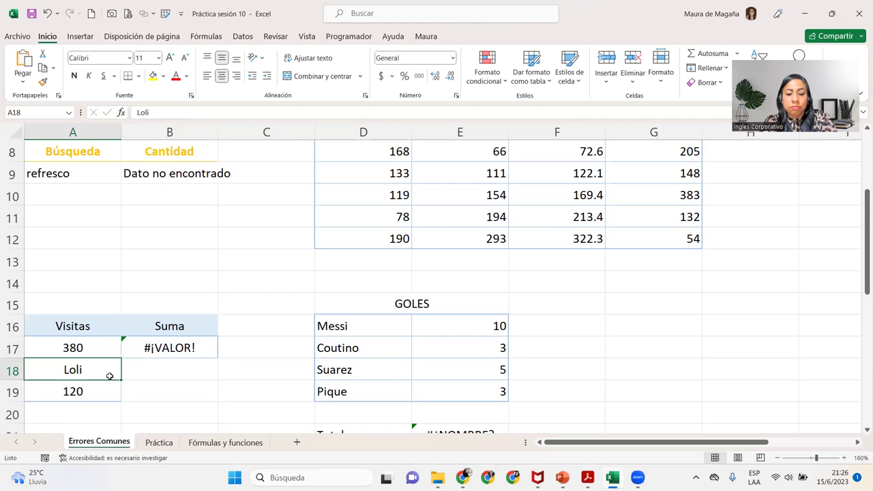
{"action": "type", "text": "12"}
{"action": "key", "text": "BackSpace"}
{"action": "type", "text": "011"}
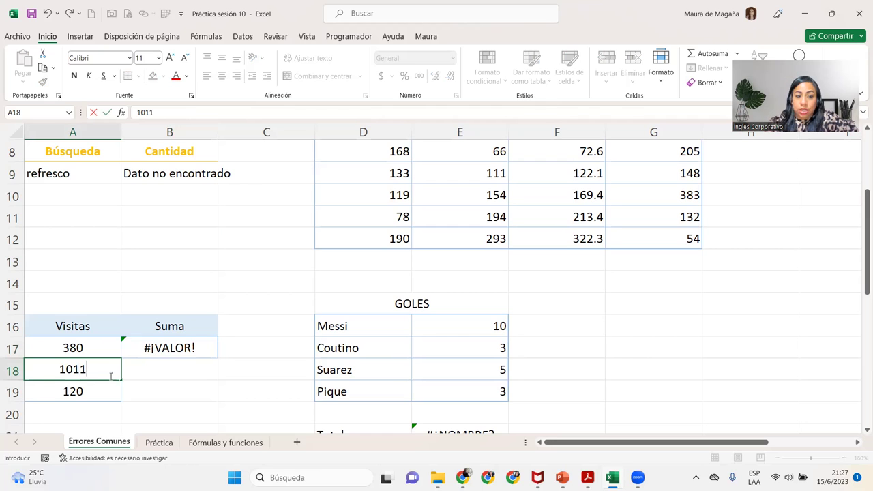
{"action": "key", "text": "Return"}
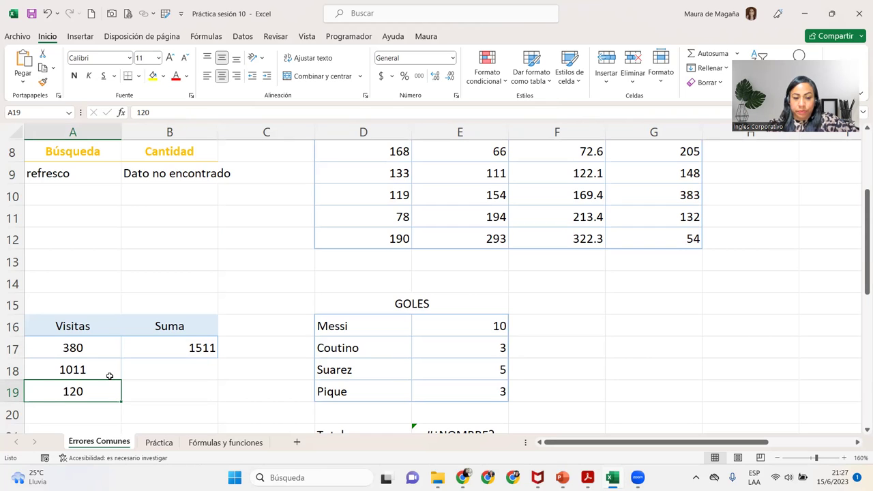
{"action": "left_click", "coordinate": [93, 369]}
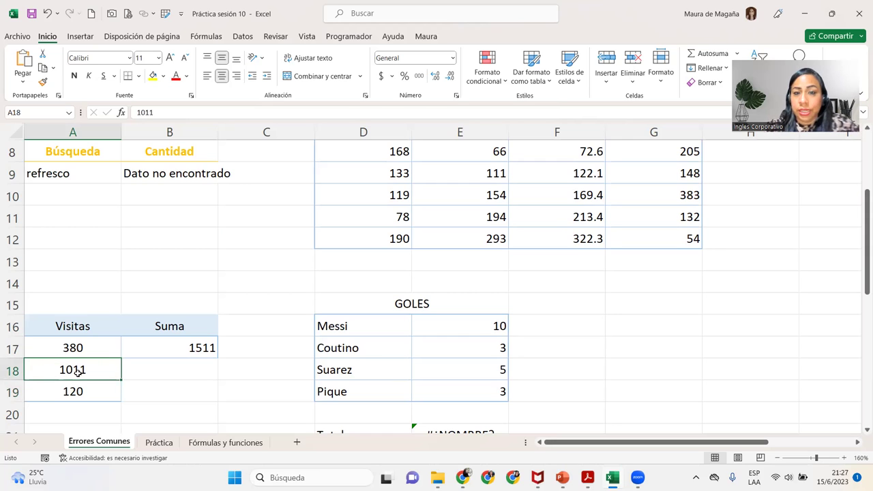
{"action": "left_click", "coordinate": [173, 352]}
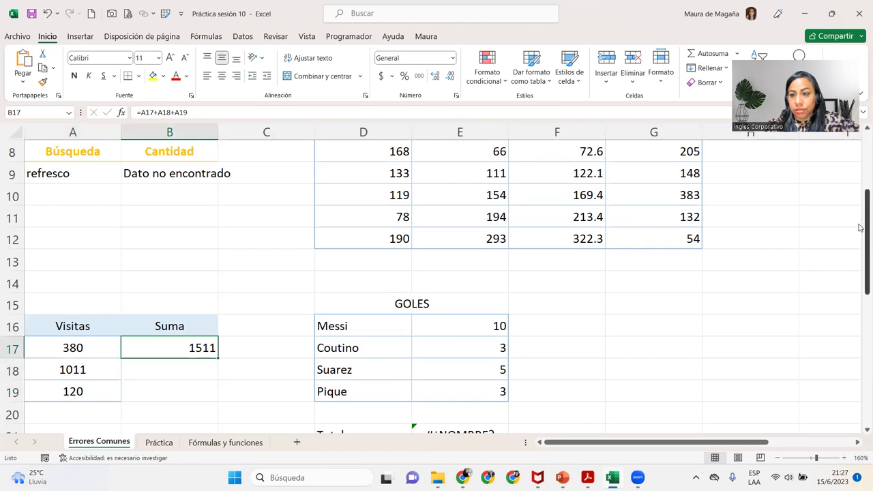
Inspect the SUMA formula for Total General in I3 and the ranges it adds
{"action": "left_click_drag", "start_coordinate": [859, 240], "coordinate": [860, 186]}
{"action": "left_click_drag", "start_coordinate": [709, 446], "coordinate": [765, 446]}
{"action": "left_click", "coordinate": [650, 202]}
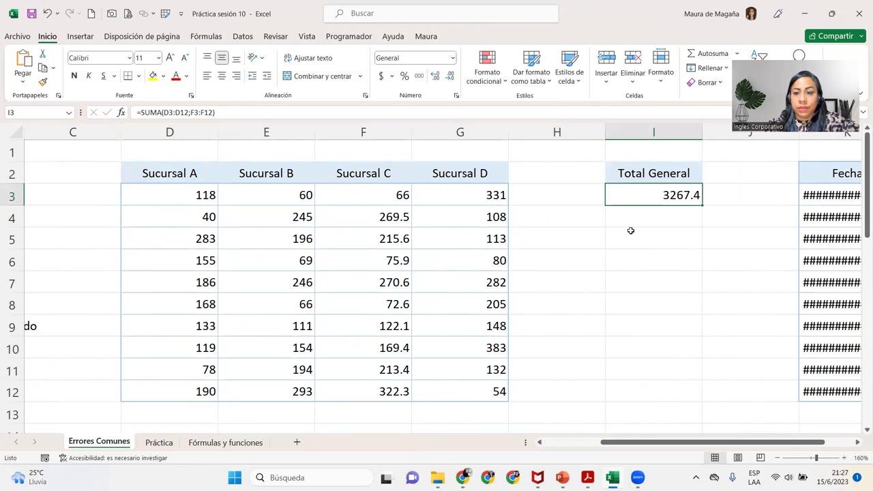
{"action": "double_click", "coordinate": [653, 196]}
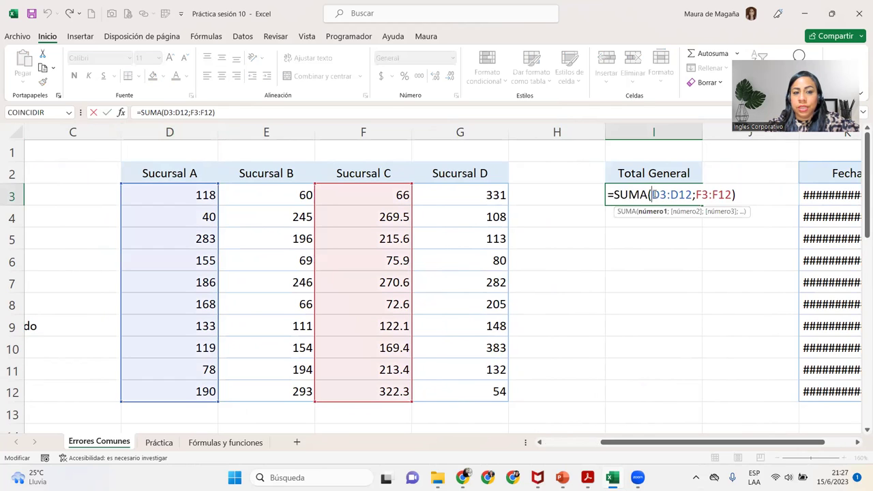
{"action": "left_click", "coordinate": [746, 194]}
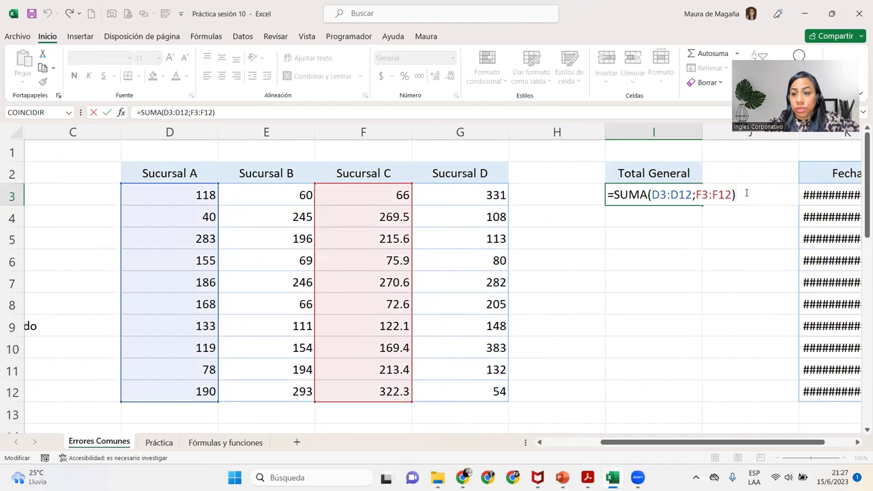
{"action": "key", "text": "Return"}
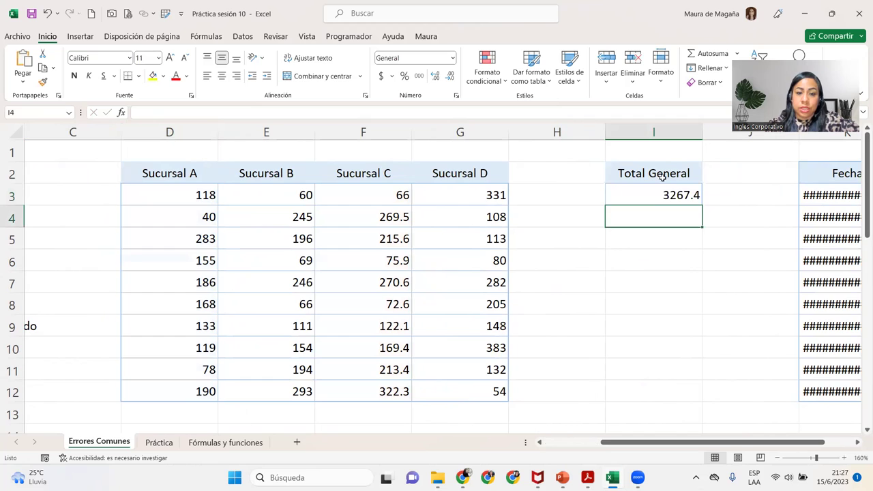
{"action": "left_click", "coordinate": [636, 198]}
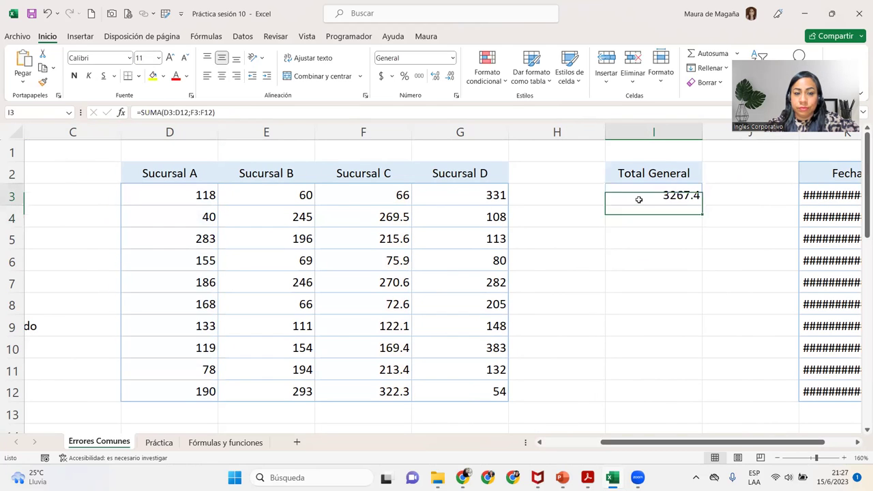
Delete the Sucursal C cells F2:F12, shifting the remaining cells left, and check the Total General formula
{"action": "left_click_drag", "start_coordinate": [370, 174], "coordinate": [359, 387]}
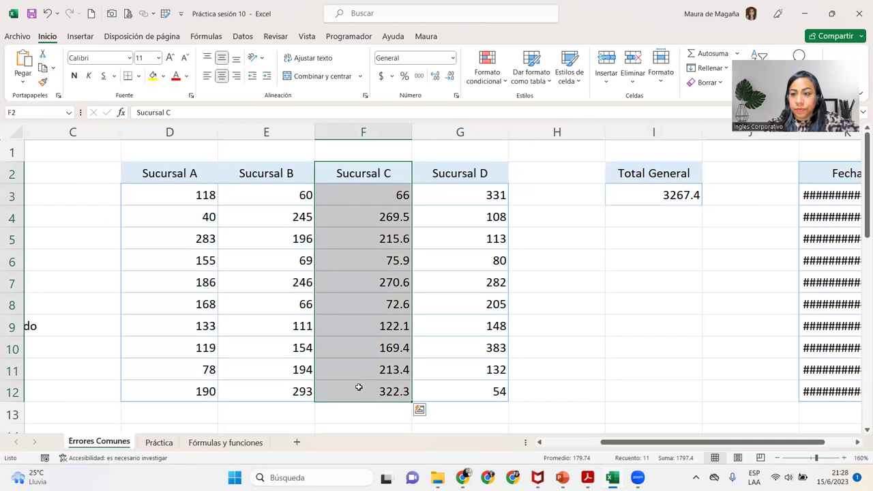
{"action": "right_click", "coordinate": [359, 388]}
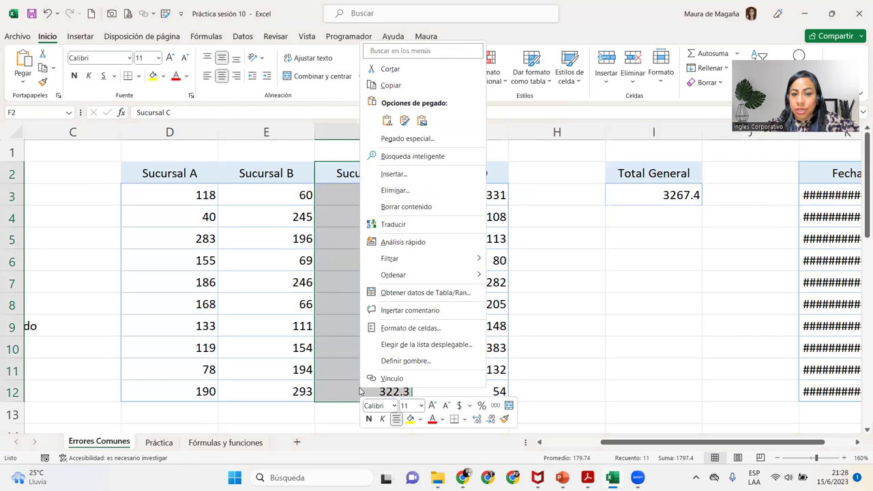
{"action": "left_click", "coordinate": [459, 194]}
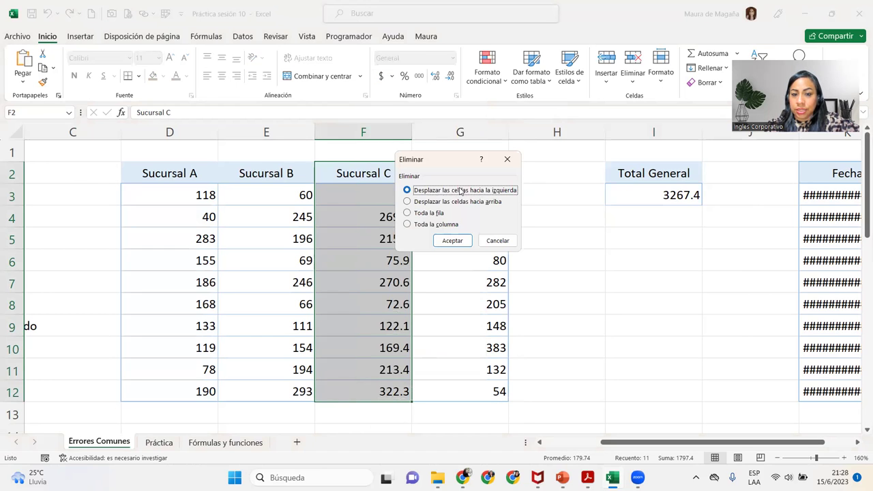
{"action": "left_click", "coordinate": [446, 239]}
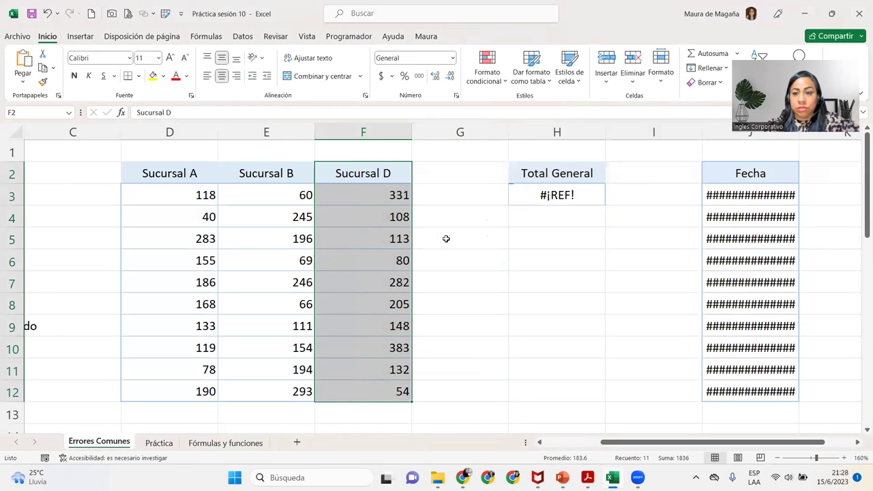
{"action": "left_click", "coordinate": [537, 192]}
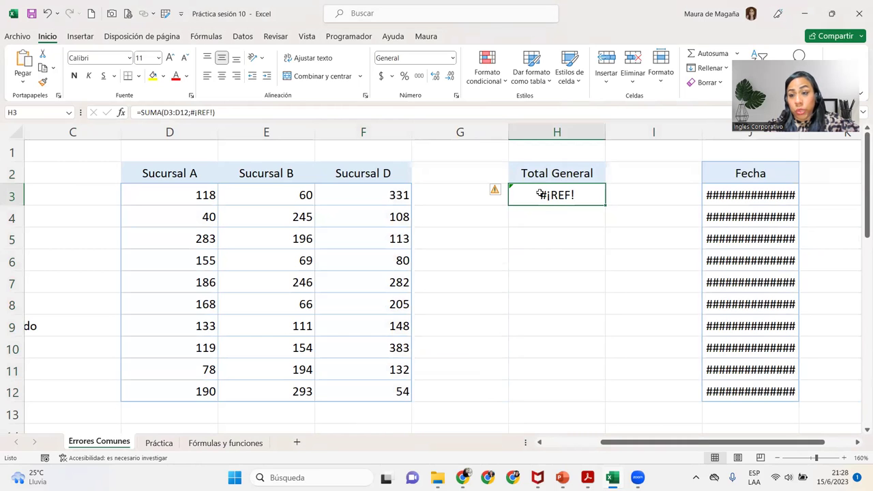
Inspect the broken second argument in the Total General SUMA formula in H3, leaving the formula as it is
{"action": "double_click", "coordinate": [541, 194]}
{"action": "left_click", "coordinate": [623, 195]}
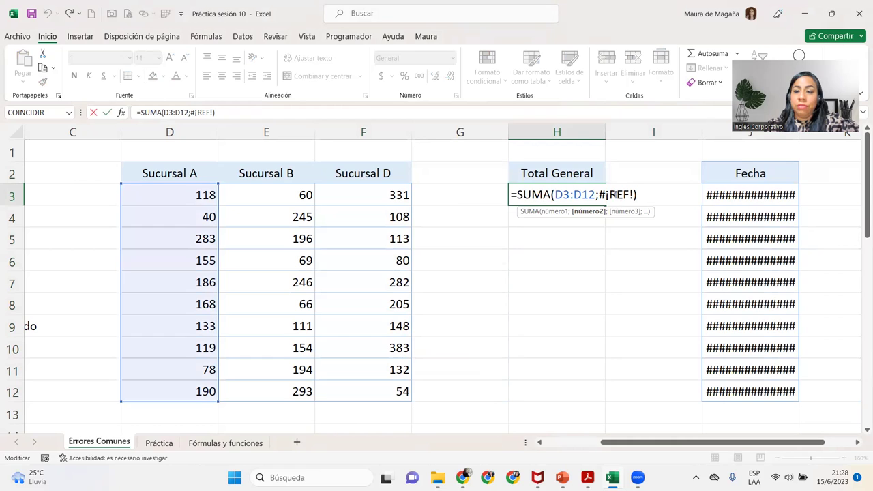
{"action": "left_click", "coordinate": [600, 214]}
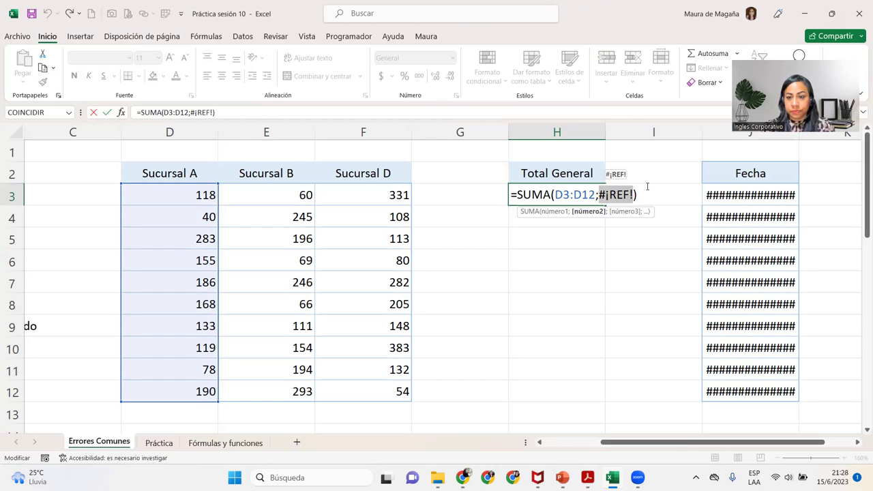
{"action": "key", "text": "Return"}
{"action": "key", "text": "Down"}
{"action": "key", "text": "Up"}
{"action": "key", "text": "Up"}
{"action": "key", "text": "Up"}
{"action": "key", "text": "Down"}
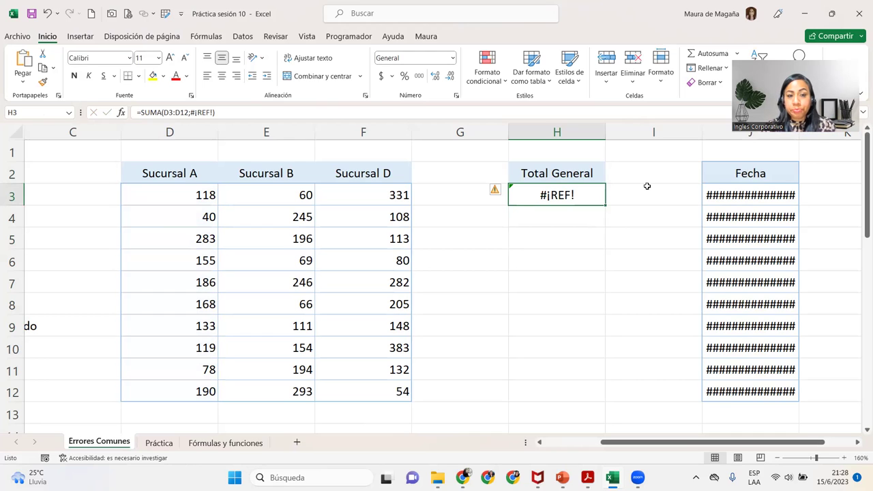
Replace the broken #¡REF! argument in the Total General formula in H3 with the Sucursal D range F3:F12
{"action": "double_click", "coordinate": [530, 193]}
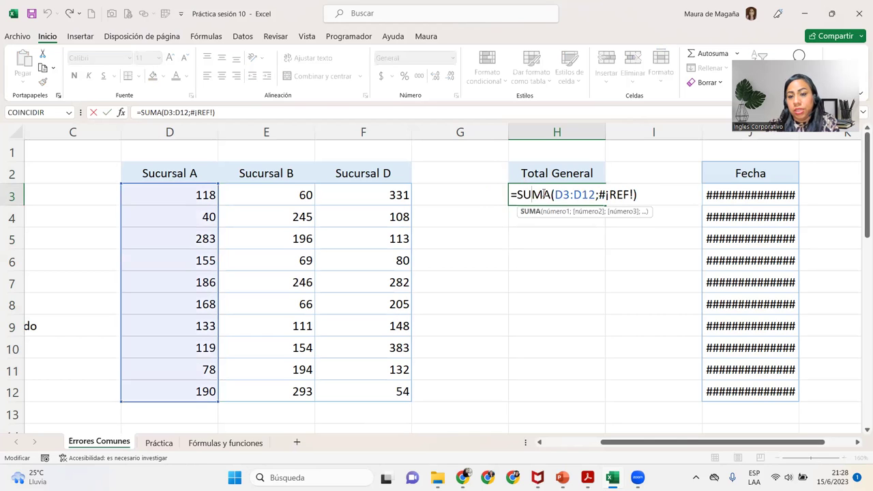
{"action": "left_click", "coordinate": [587, 212]}
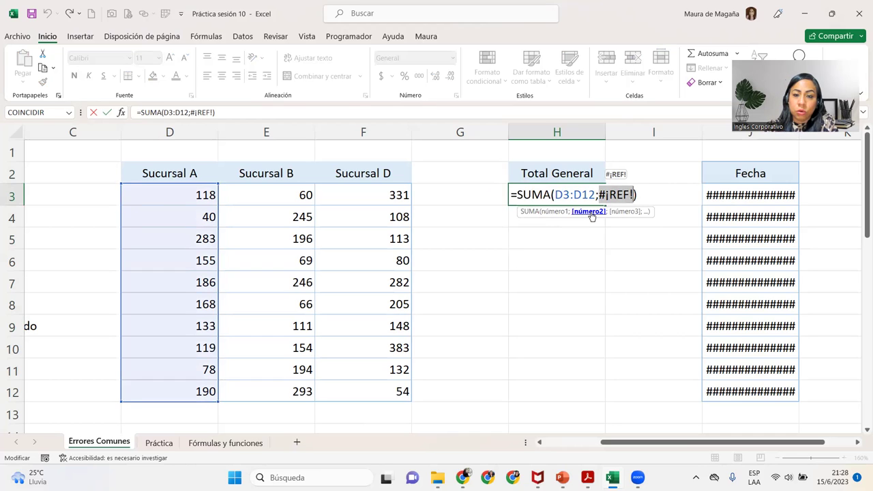
{"action": "left_click", "coordinate": [390, 192]}
{"action": "left_click_drag", "start_coordinate": [390, 192], "coordinate": [364, 386]}
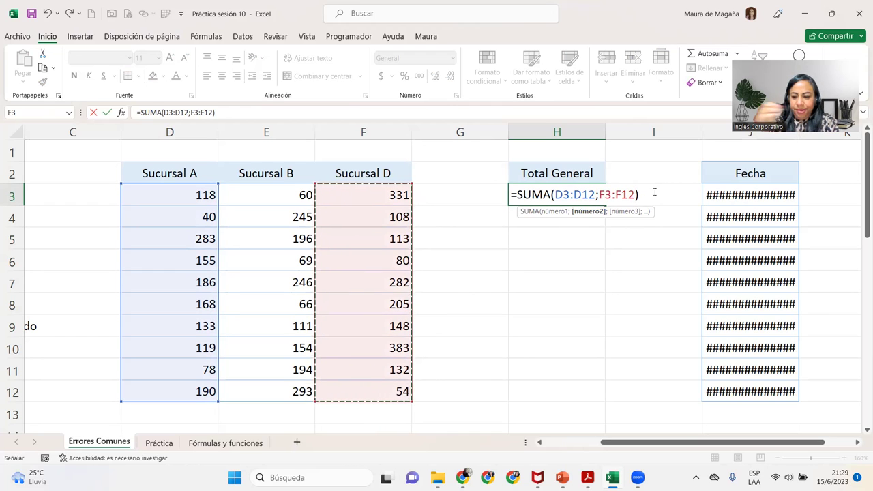
{"action": "key", "text": "Return"}
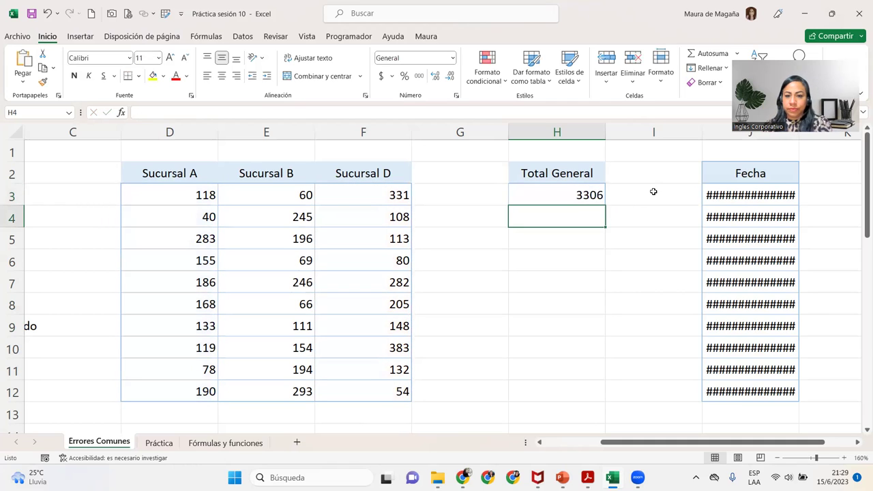
{"action": "key", "text": "Up"}
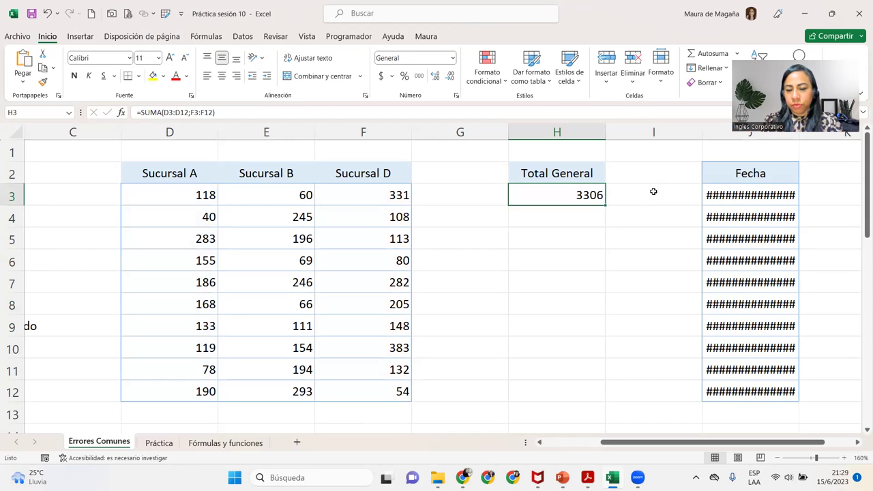
Widen the Fecha column J to fit its contents so the full dates show instead of number signs
{"action": "left_click", "coordinate": [746, 213]}
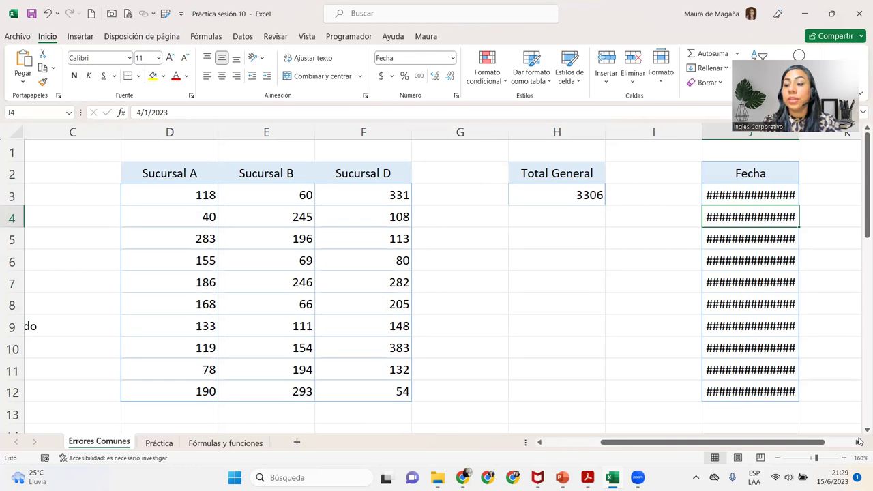
{"action": "left_click", "coordinate": [859, 442]}
{"action": "left_click", "coordinate": [859, 442]}
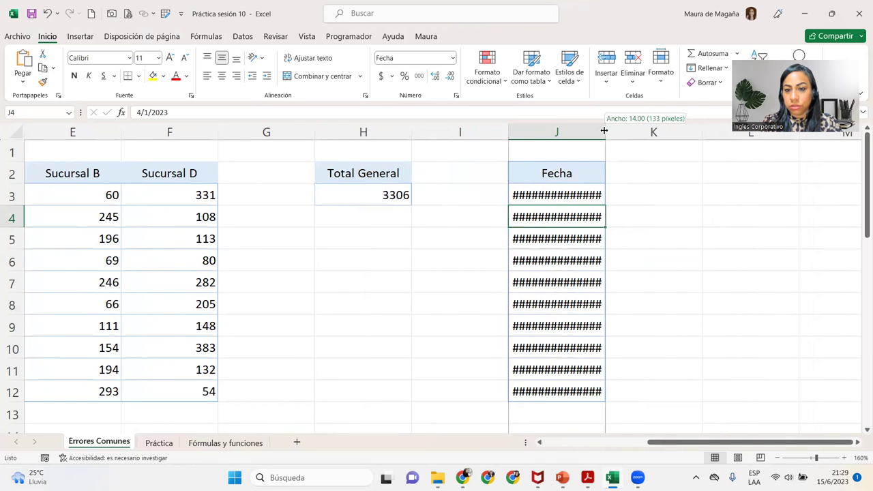
{"action": "double_click", "coordinate": [603, 130]}
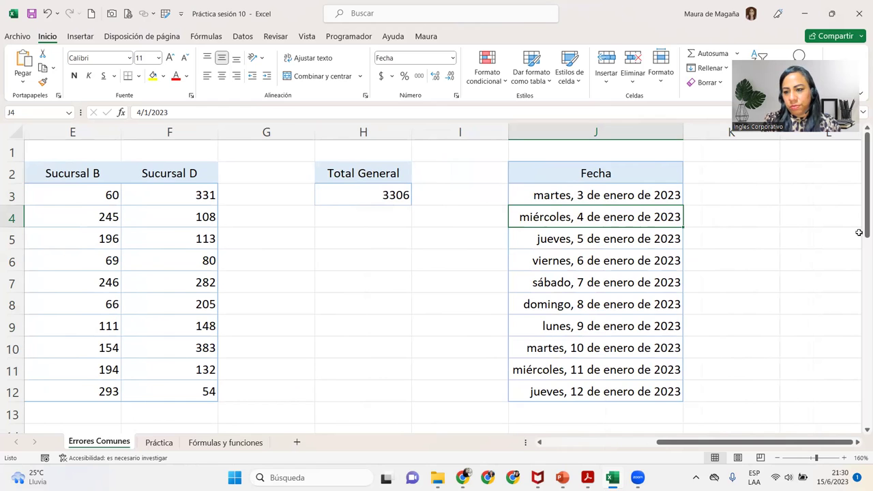
Inspect the formula behind the #¿NOMBRE? error in E21, the first Total below the GOLES table
{"action": "left_click_drag", "start_coordinate": [738, 443], "coordinate": [625, 443]}
{"action": "scroll", "coordinate": [860, 431], "scroll_direction": "down", "scroll_amount": 3}
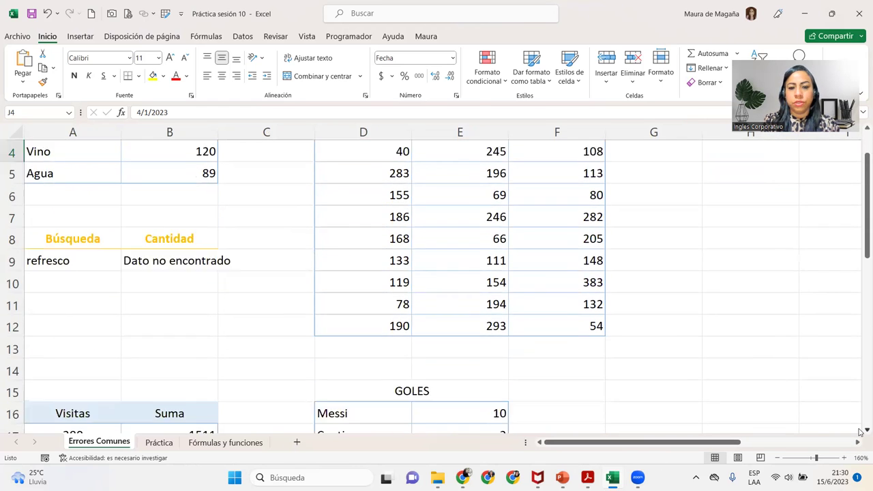
{"action": "scroll", "coordinate": [861, 431], "scroll_direction": "down", "scroll_amount": 2}
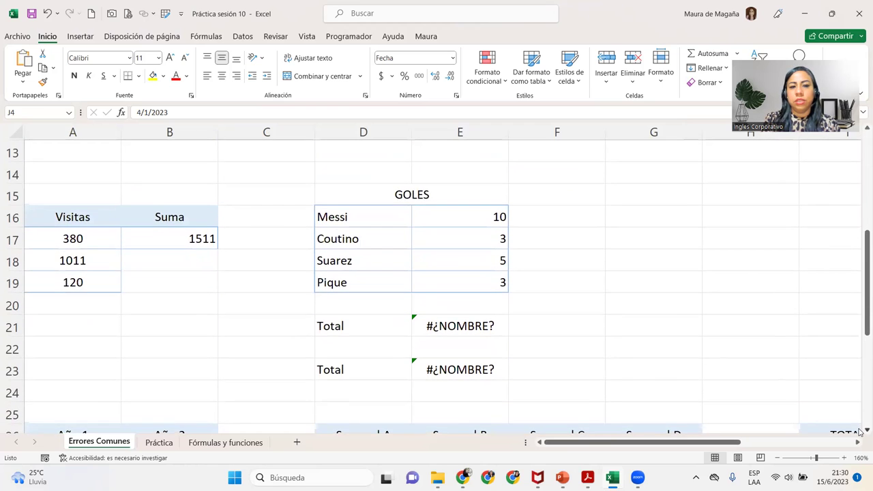
{"action": "left_click", "coordinate": [453, 307]}
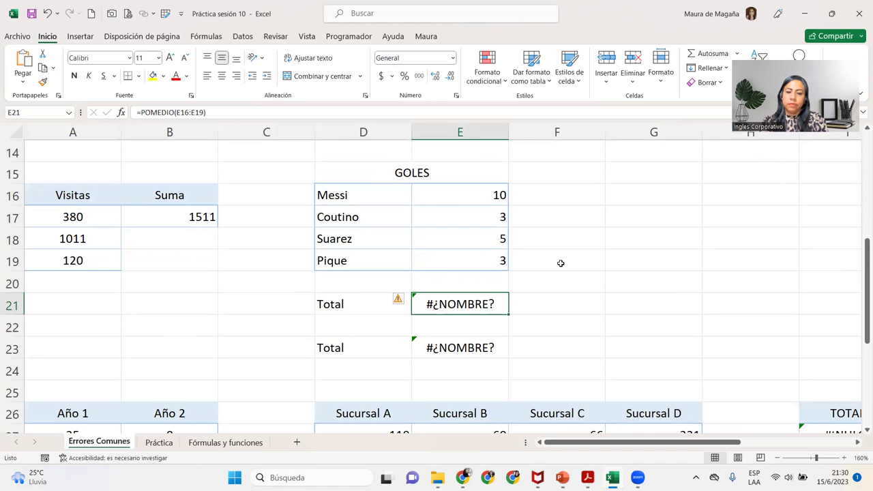
{"action": "double_click", "coordinate": [486, 303]}
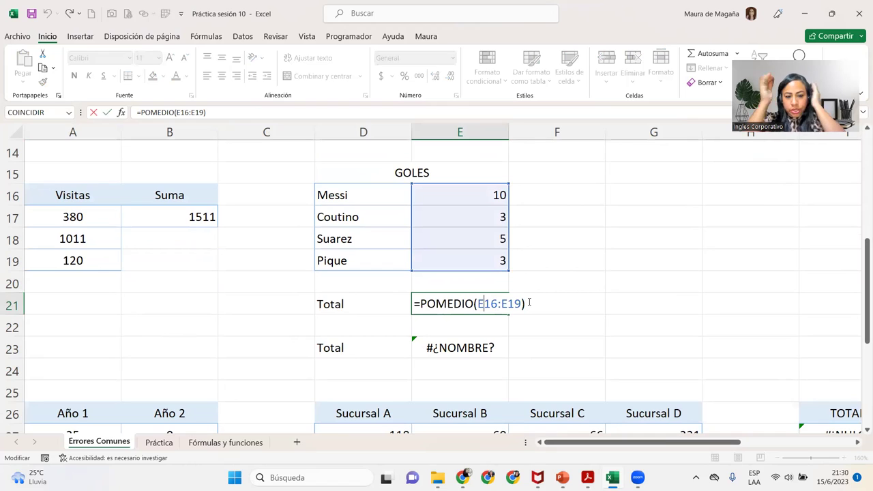
Raise the computer's audio volume and fine-tune it slightly downward
{"action": "key", "text": "XF86AudioRaiseVolume"}
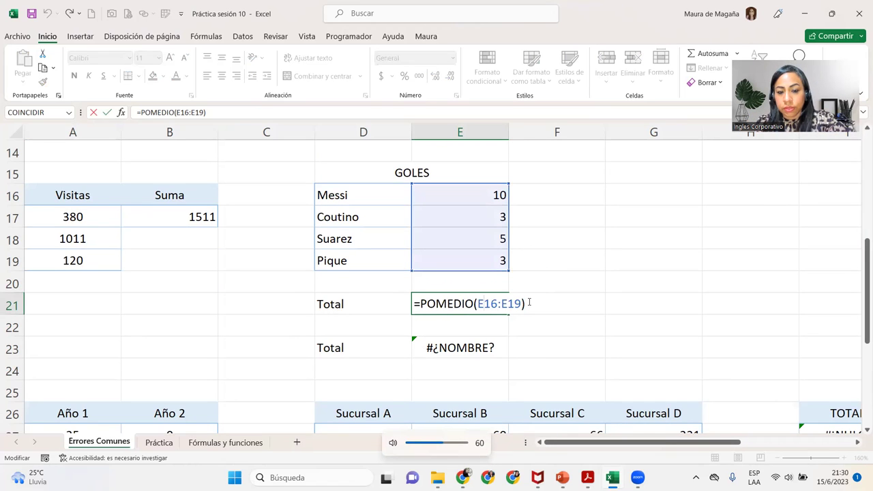
{"action": "key", "text": "XF86AudioRaiseVolume"}
{"action": "key", "text": "XF86AudioRaiseVolume"}
{"action": "key", "text": "XF86AudioRaiseVolume"}
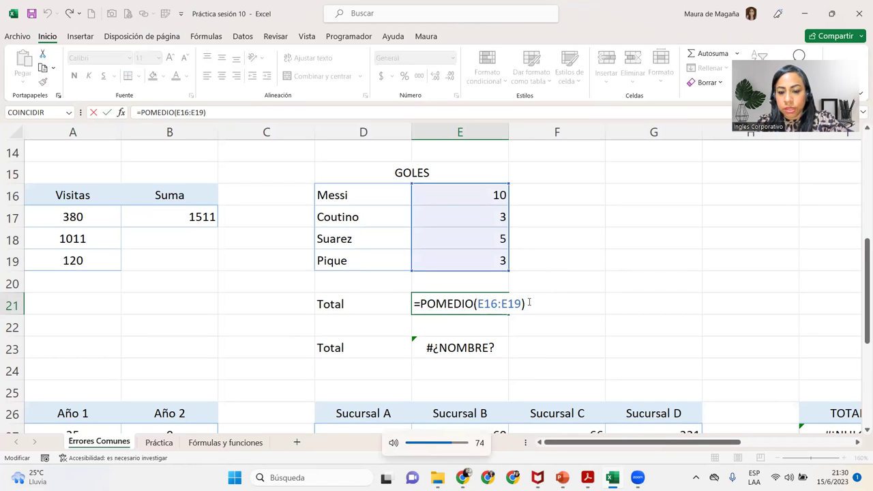
{"action": "key", "text": "XF86AudioRaiseVolume"}
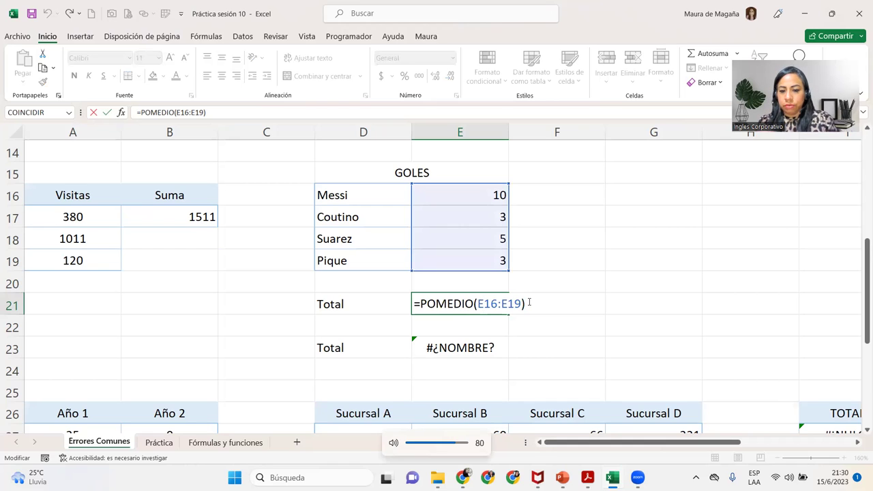
{"action": "key", "text": "XF86AudioLowerVolume"}
{"action": "key", "text": "XF86AudioLowerVolume"}
{"action": "key", "text": "XF86AudioLowerVolume"}
{"action": "key", "text": "XF86AudioLowerVolume"}
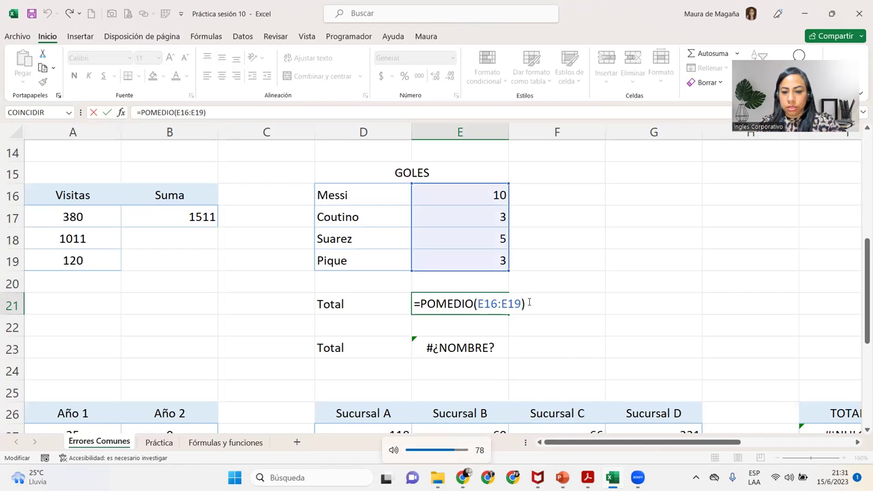
{"action": "key", "text": "XF86AudioLowerVolume"}
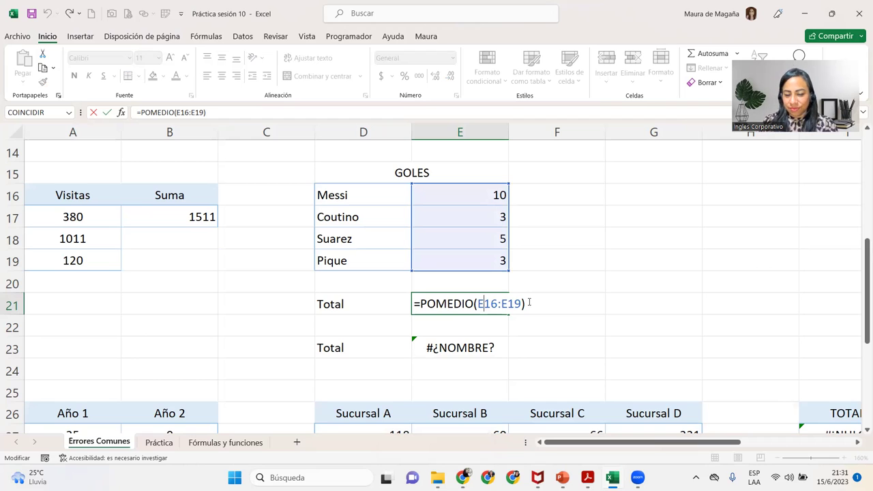
Fix the #¿NOMBRE? error in E21 by correcting the misspelled function name to PROMEDIO
{"action": "left_click", "coordinate": [428, 303]}
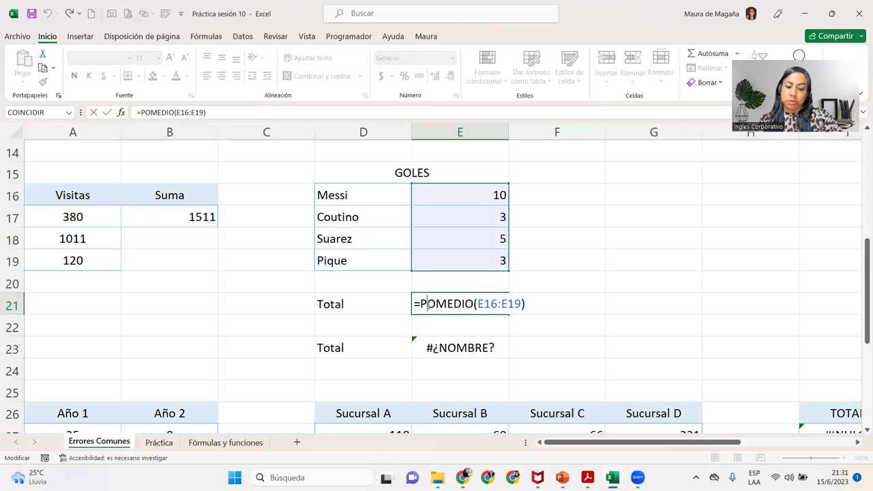
{"action": "type", "text": "R"}
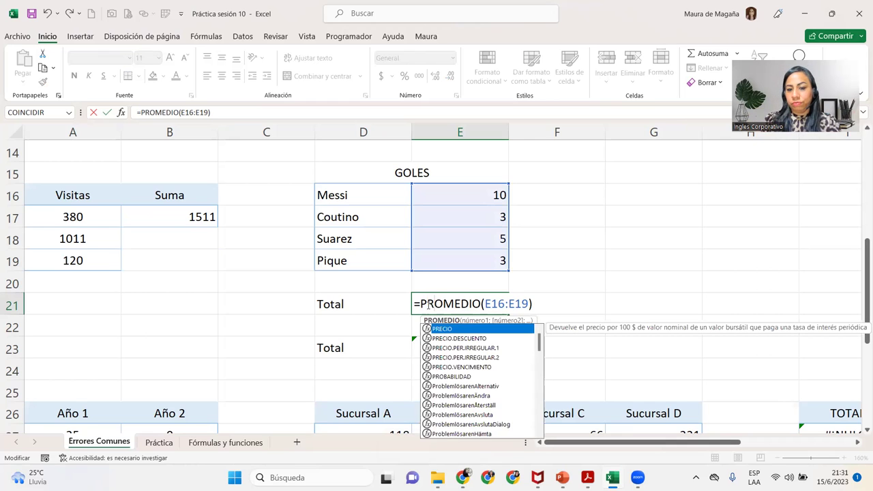
{"action": "left_click", "coordinate": [540, 298]}
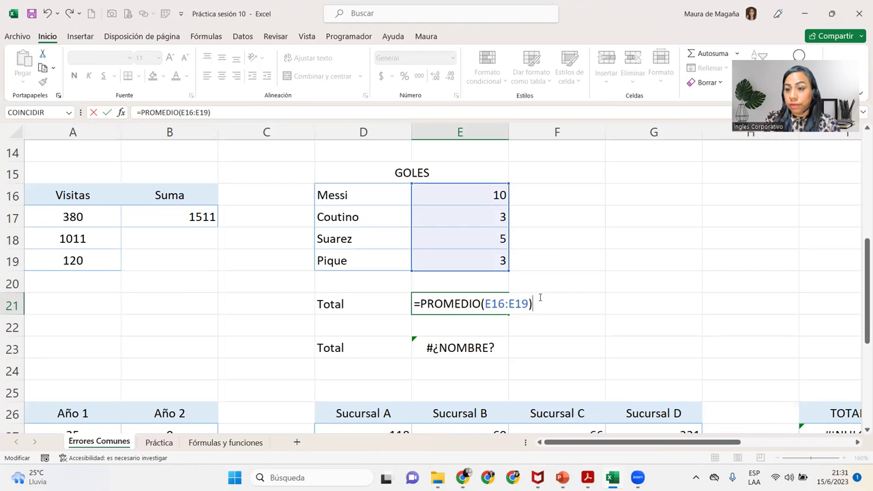
{"action": "key", "text": "Return"}
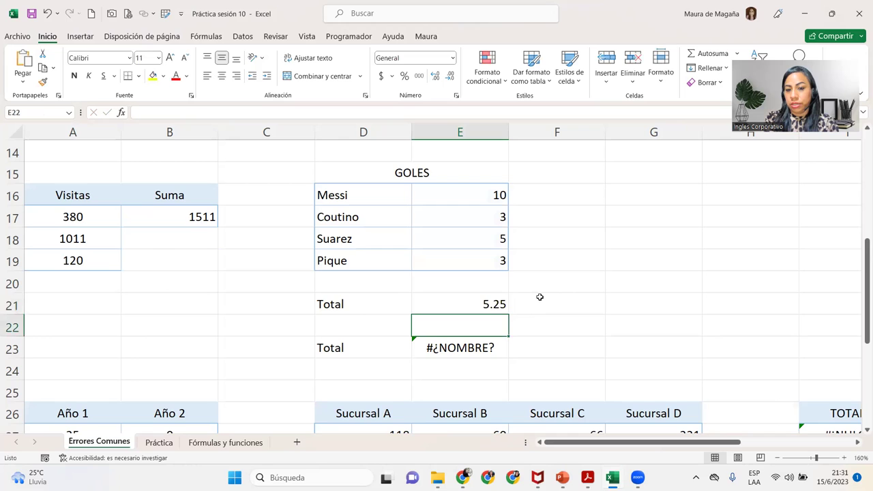
{"action": "key", "text": "Up"}
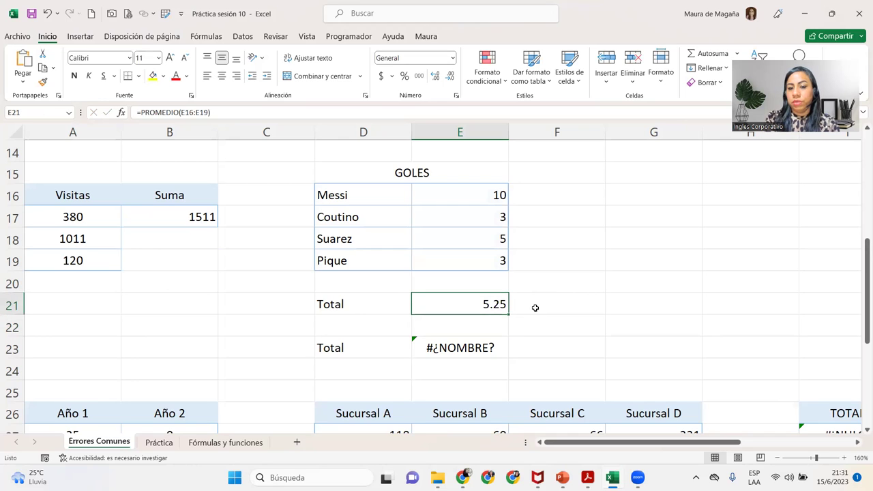
Inspect the BUSCARV formula in E23 argument by argument, focusing on the Hoja1 reference used as matriz_tabla
{"action": "left_click", "coordinate": [477, 349]}
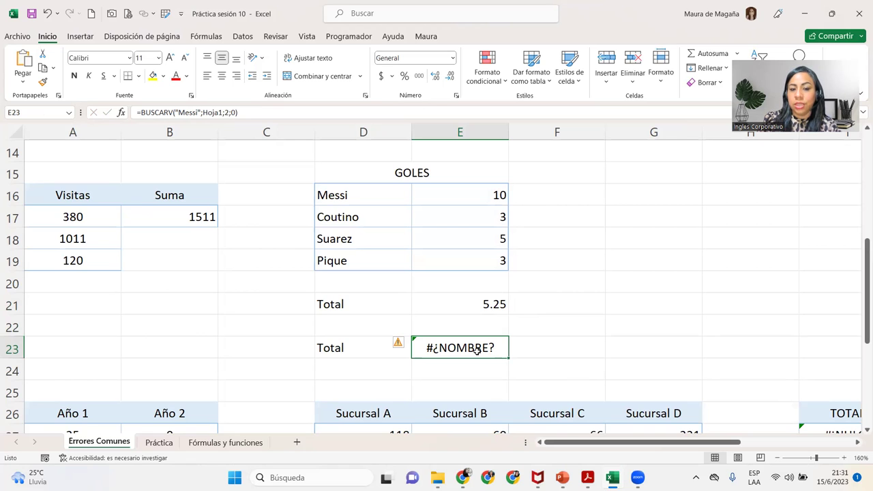
{"action": "double_click", "coordinate": [476, 349]}
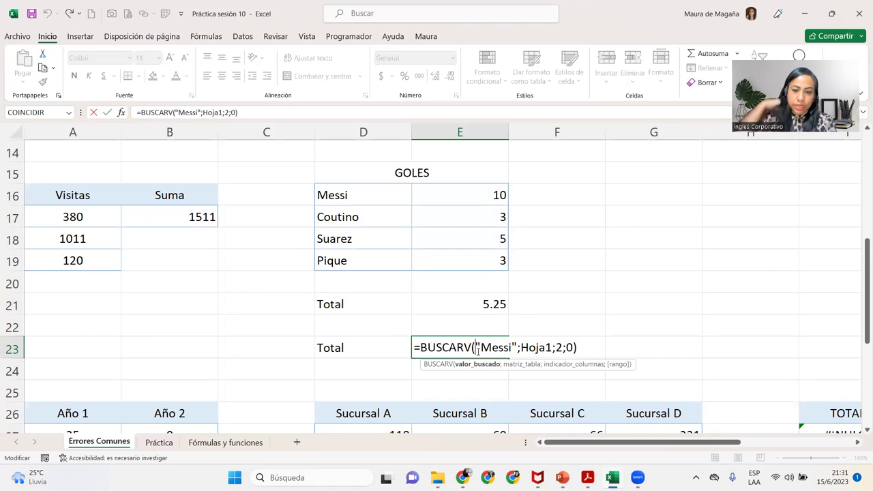
{"action": "left_click", "coordinate": [528, 367]}
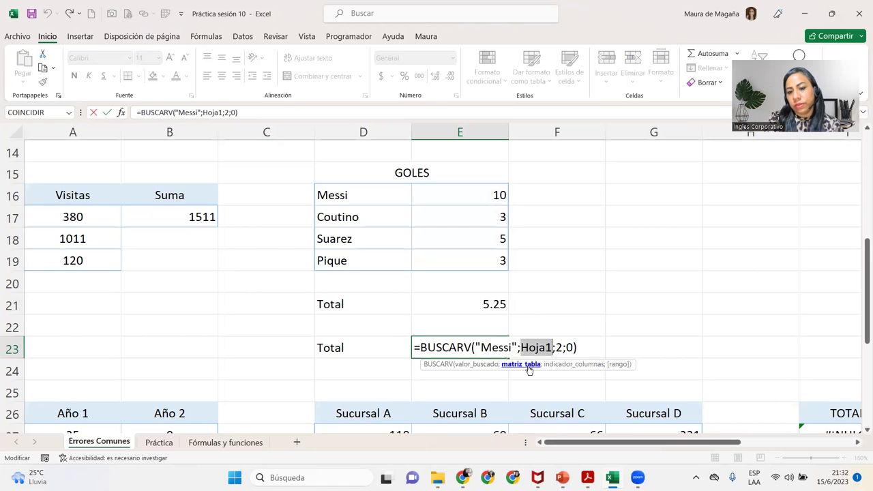
{"action": "left_click", "coordinate": [470, 366]}
{"action": "left_click", "coordinate": [519, 367]}
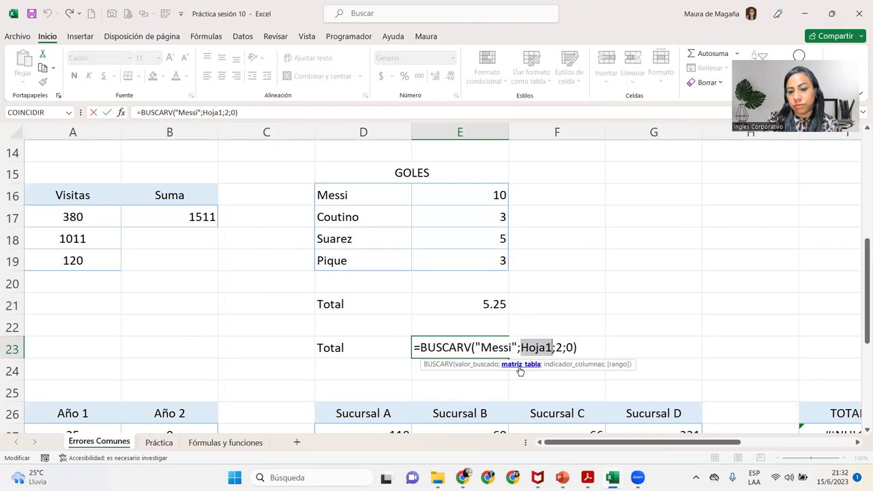
{"action": "left_click", "coordinate": [555, 367]}
{"action": "left_click", "coordinate": [617, 365]}
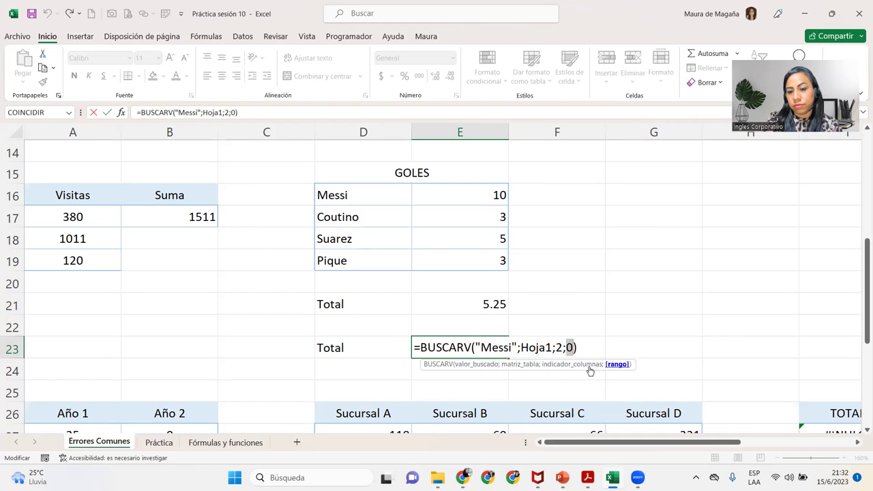
{"action": "left_click", "coordinate": [532, 367]}
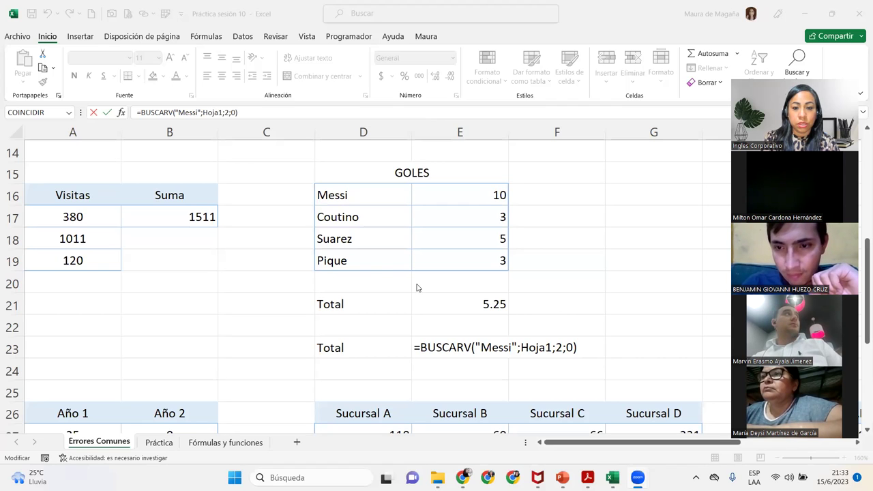
Replace the Hoja1 argument of the BUSCARV formula in E23 with the range D16:D19
{"action": "double_click", "coordinate": [527, 347]}
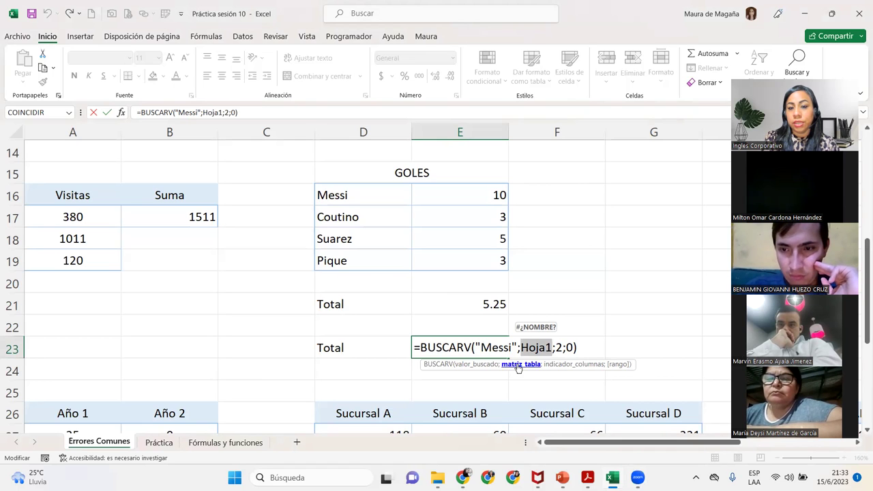
{"action": "left_click_drag", "start_coordinate": [393, 191], "coordinate": [396, 255]}
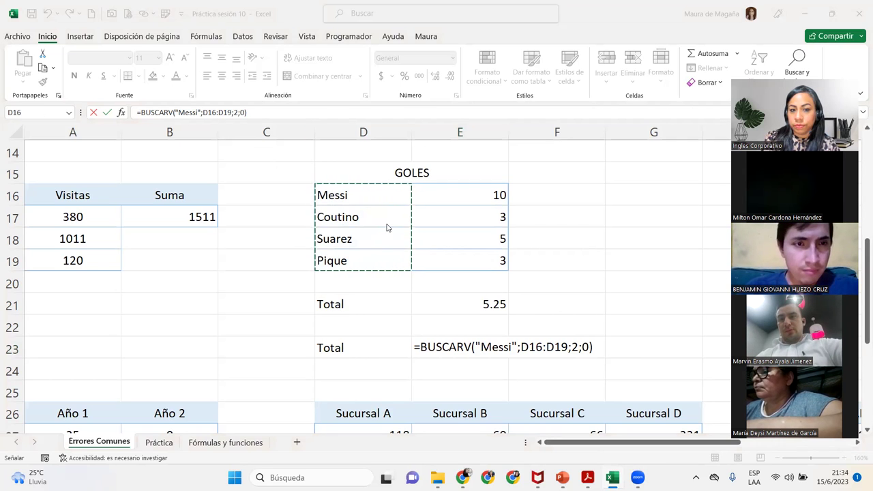
{"action": "left_click", "coordinate": [598, 347]}
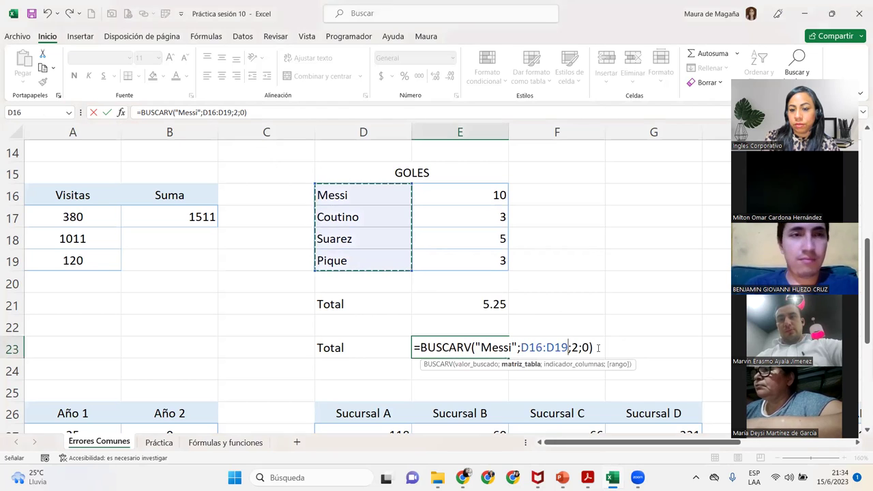
{"action": "key", "text": "Return"}
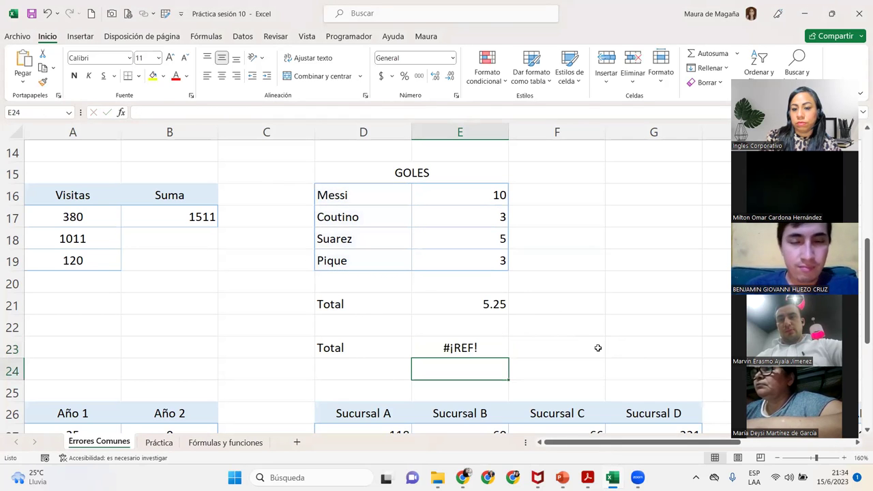
Inspect the BUSCARV formula in E23 argument by argument, from valor_buscado through matriz_tabla and indicador_columnas to rango
{"action": "key", "text": "Up"}
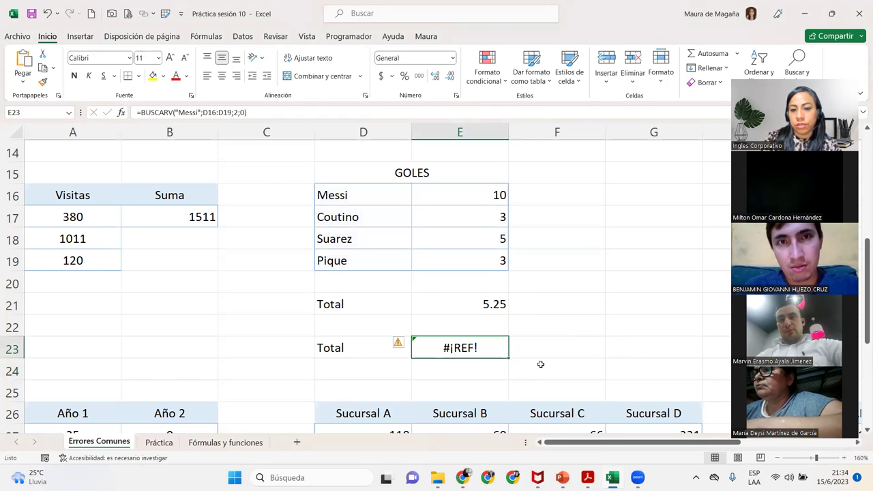
{"action": "double_click", "coordinate": [486, 350]}
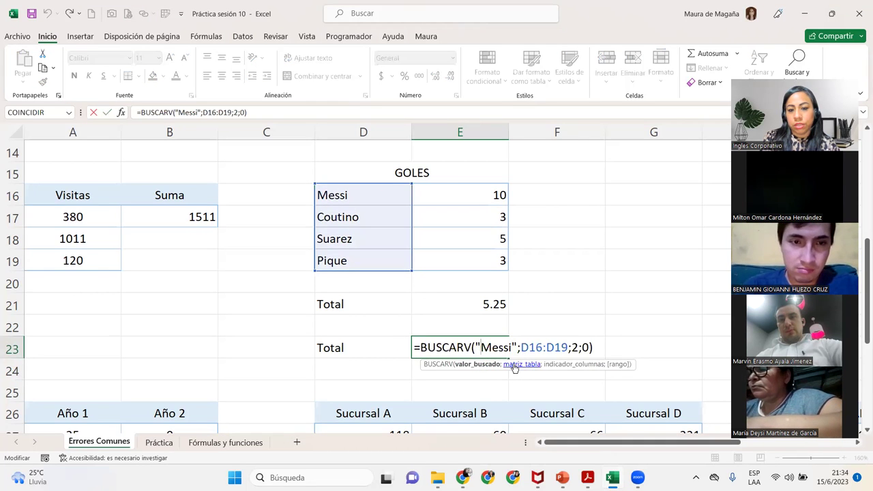
{"action": "left_click", "coordinate": [497, 366]}
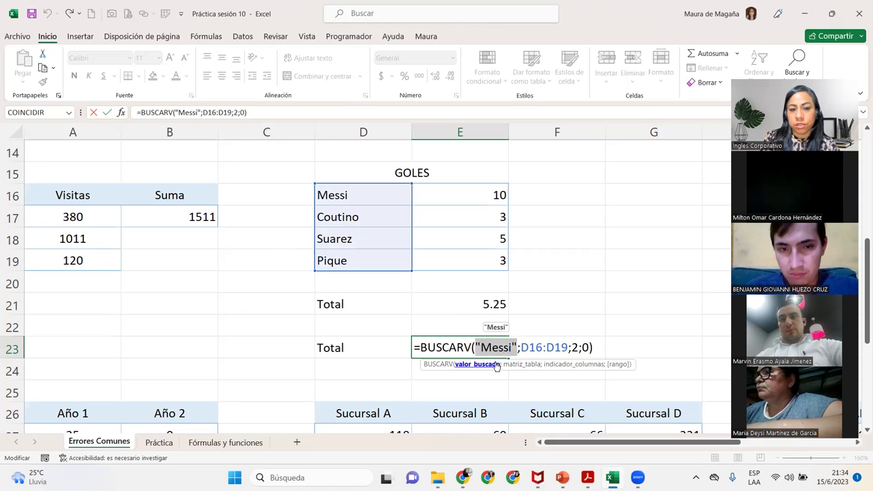
{"action": "left_click", "coordinate": [536, 365]}
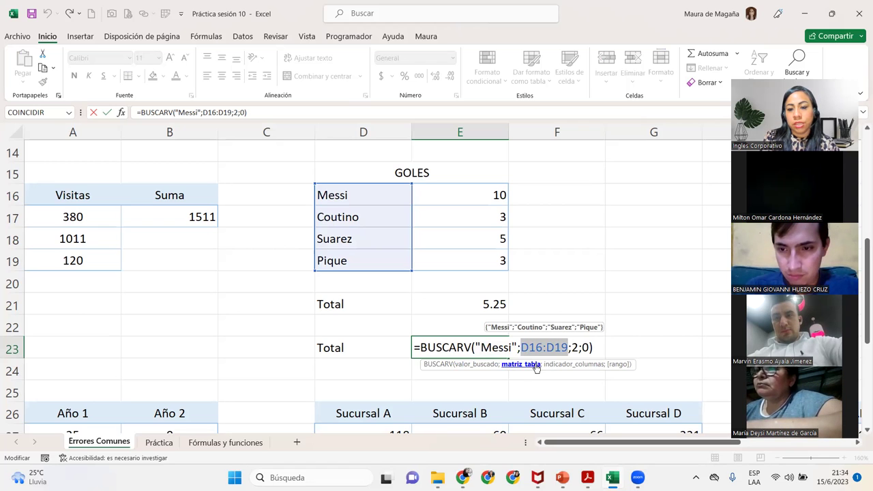
{"action": "left_click", "coordinate": [560, 366]}
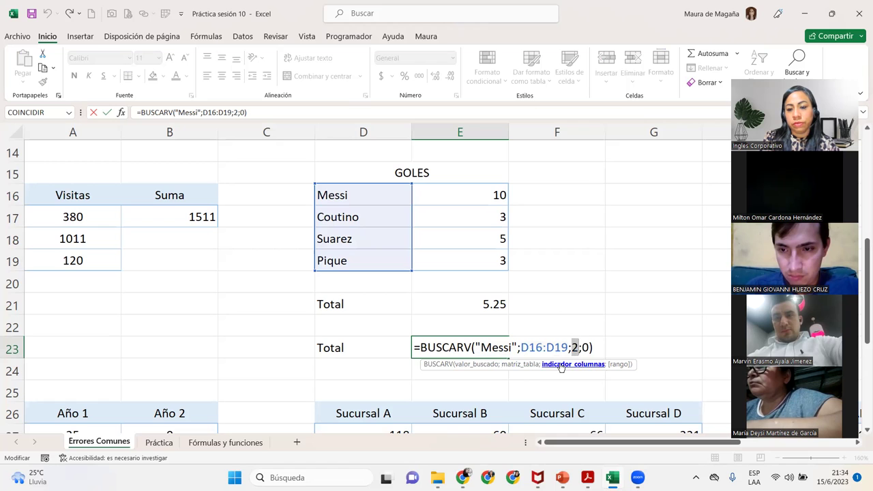
{"action": "left_click", "coordinate": [620, 365]}
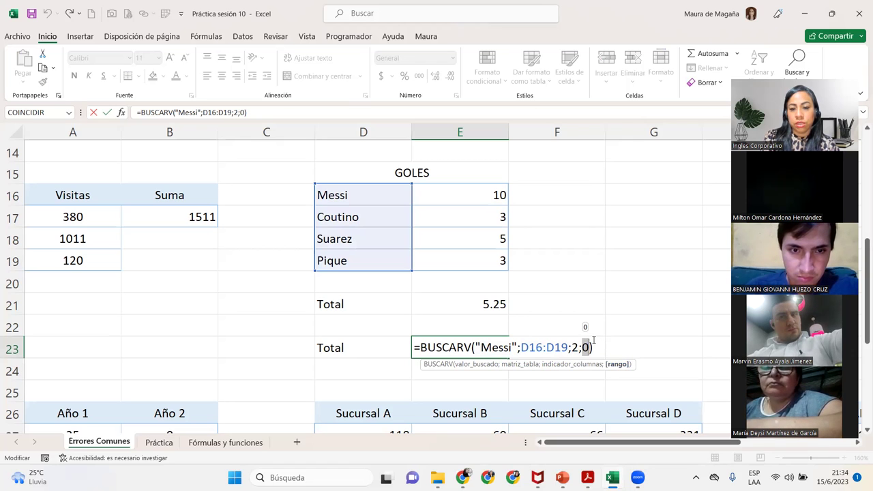
{"action": "key", "text": "Return"}
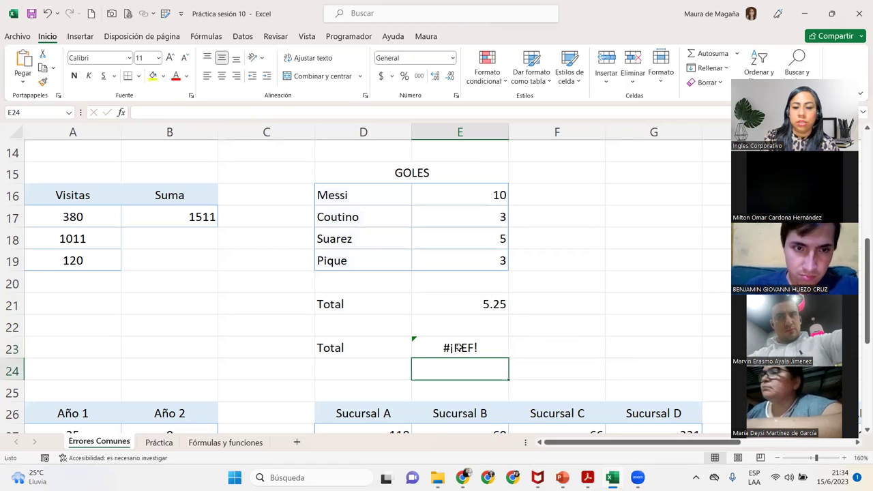
Fix the #¡REF! error in E23 by extending the BUSCARV formula's matriz_tabla argument to D16:E19
{"action": "double_click", "coordinate": [459, 347]}
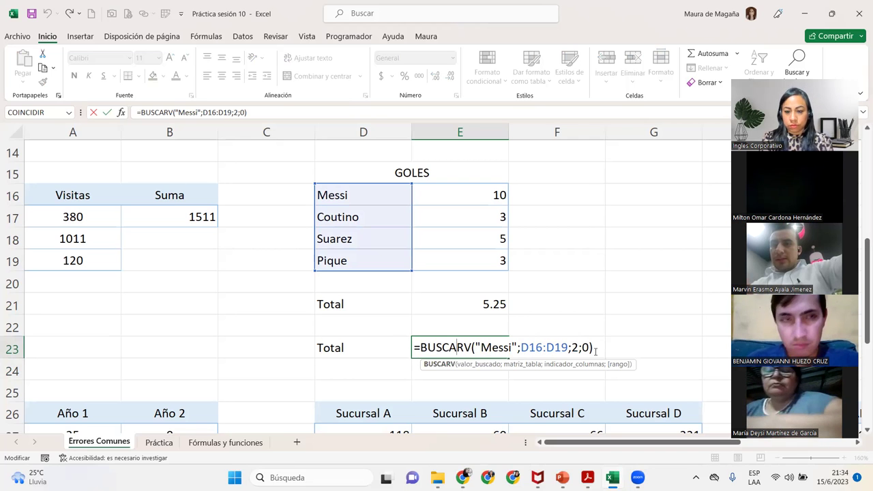
{"action": "left_click", "coordinate": [522, 364]}
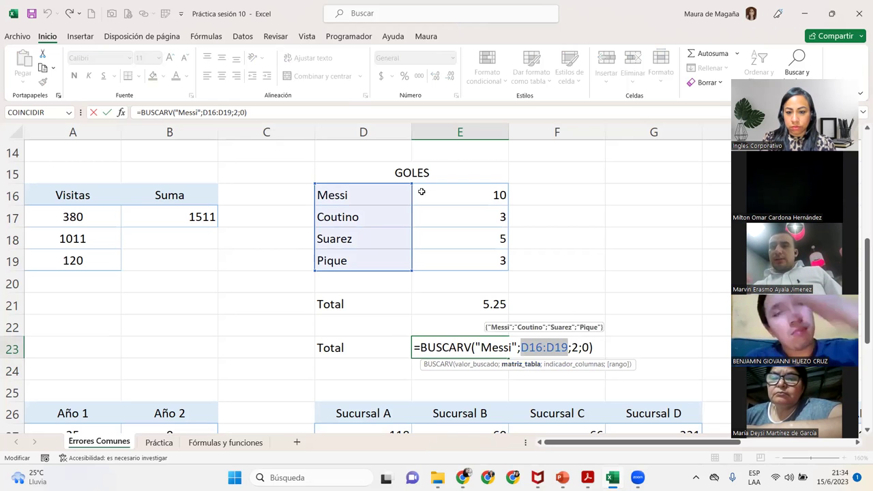
{"action": "left_click_drag", "start_coordinate": [365, 195], "coordinate": [460, 272]}
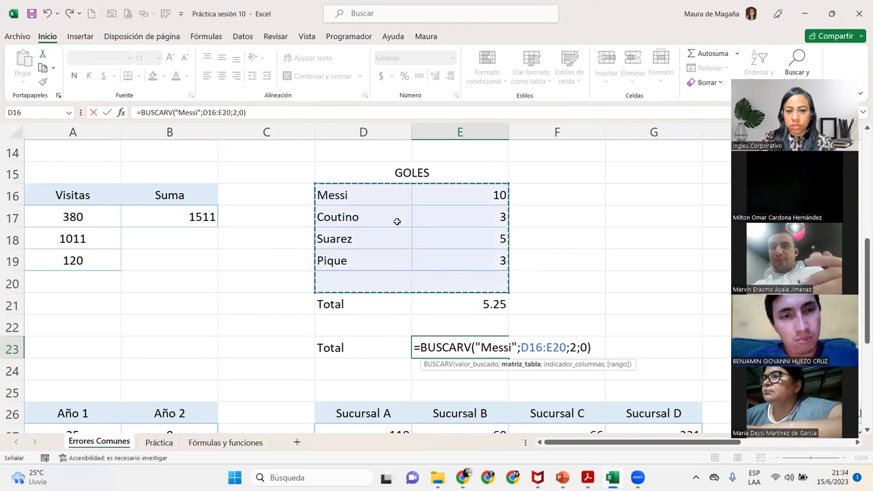
{"action": "left_click_drag", "start_coordinate": [386, 195], "coordinate": [466, 263]}
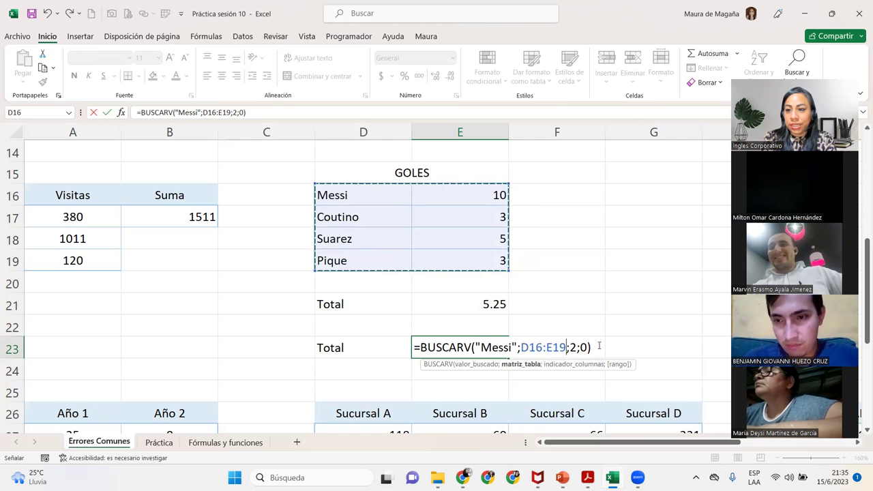
{"action": "key", "text": "Return"}
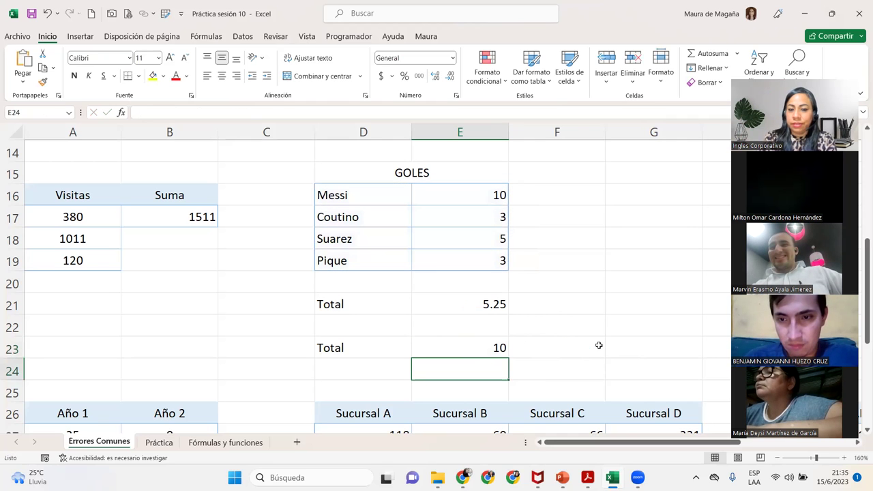
Review the corrected BUSCARV formula in E23, focusing on its table range D16:E19
{"action": "left_click", "coordinate": [475, 344]}
{"action": "double_click", "coordinate": [475, 347]}
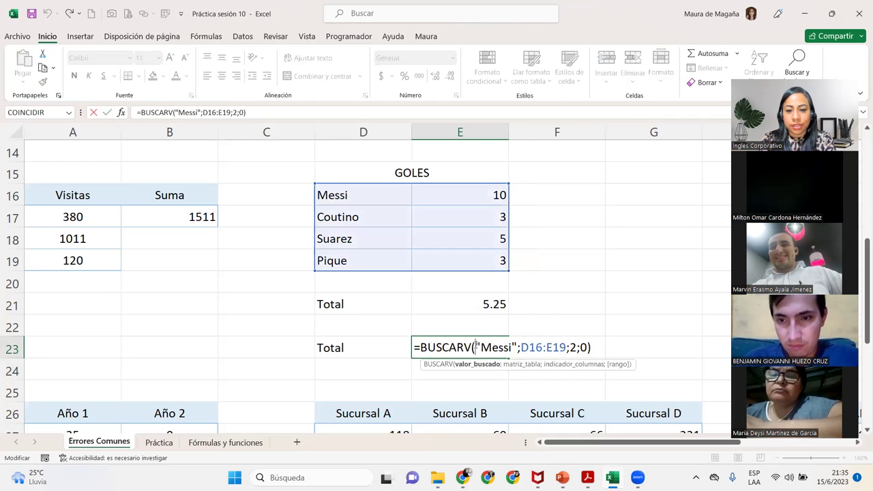
{"action": "left_click", "coordinate": [599, 349]}
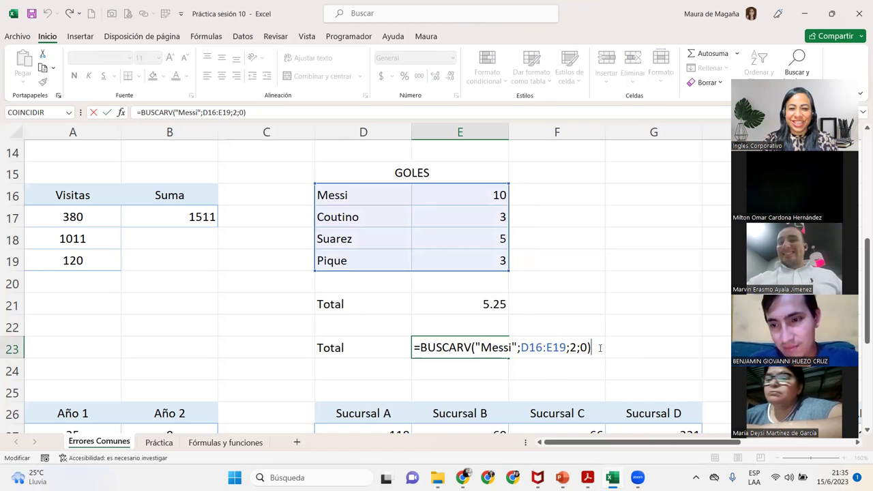
{"action": "left_click", "coordinate": [552, 348]}
{"action": "double_click", "coordinate": [531, 347]}
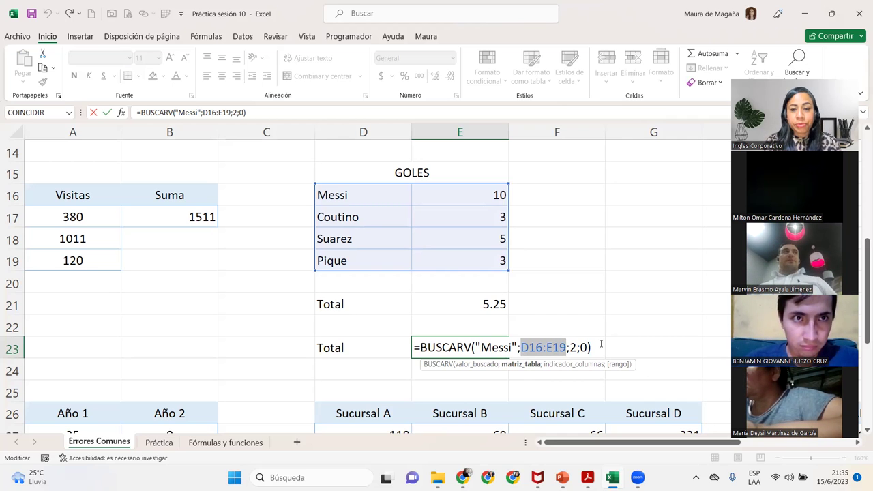
{"action": "key", "text": "Return"}
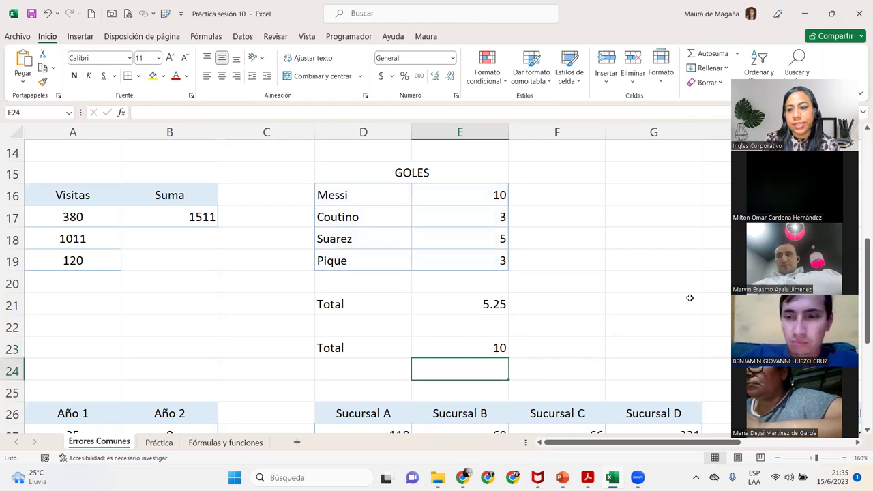
Check the División formula in A31 and fix its #¡DIV/0! error by setting the Año 2 value in B27 to 5
{"action": "left_click_drag", "start_coordinate": [859, 260], "coordinate": [860, 353]}
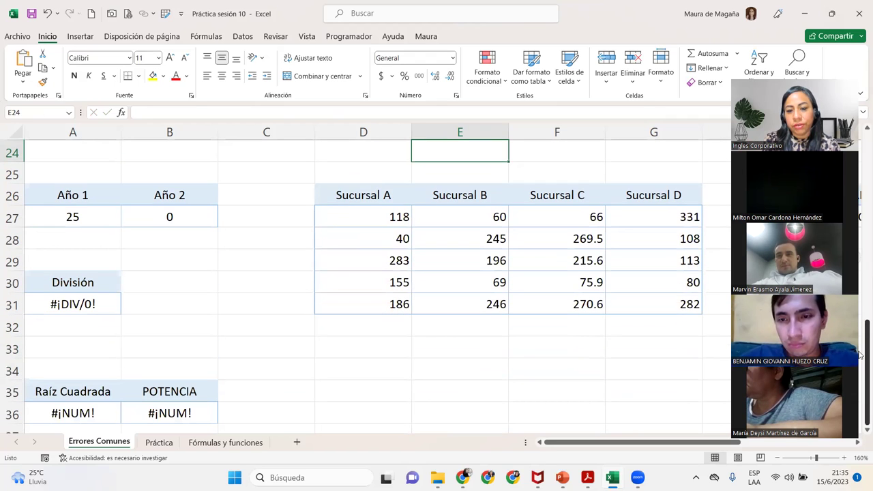
{"action": "left_click", "coordinate": [73, 296]}
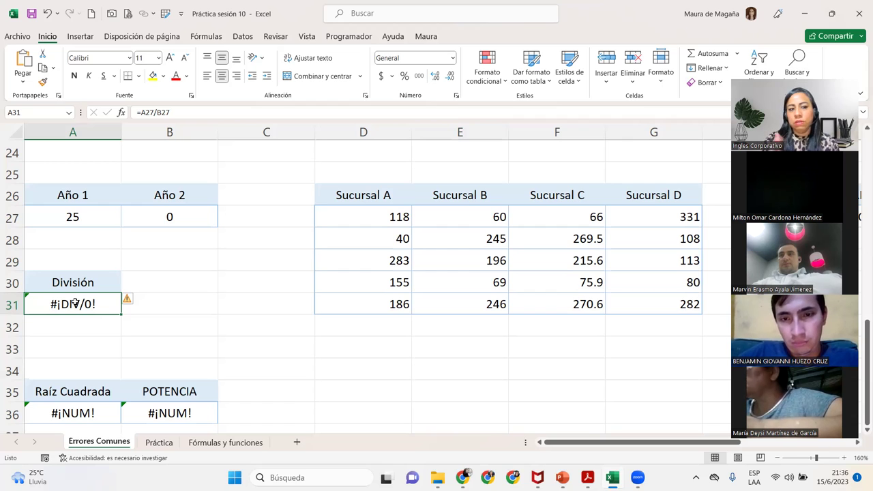
{"action": "left_click", "coordinate": [142, 210]}
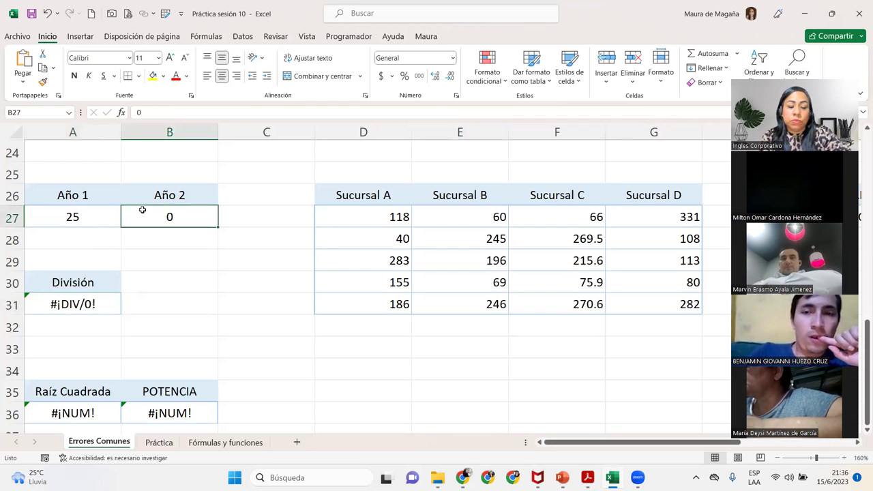
{"action": "type", "text": "5"}
{"action": "key", "text": "Return"}
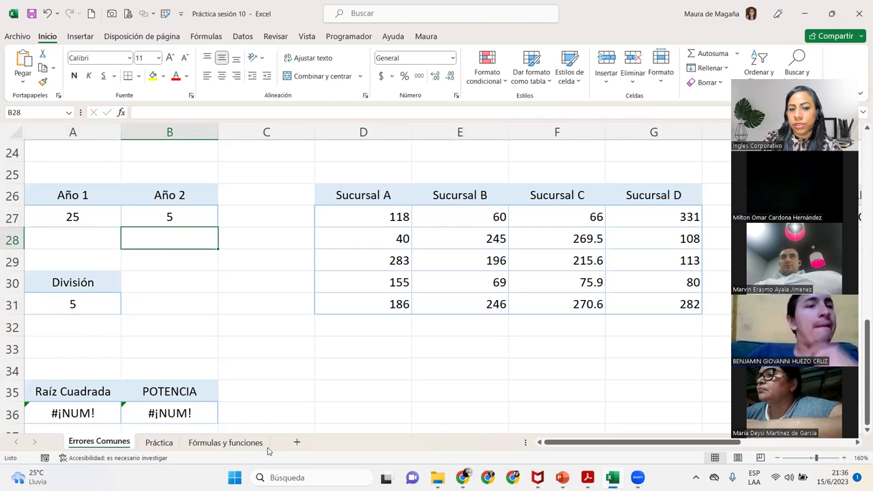
Fix the #¡NUM! error under Raíz Cuadrada in A36 by changing the formula to =RAIZ(25)
{"action": "left_click", "coordinate": [864, 431]}
{"action": "left_click", "coordinate": [862, 432]}
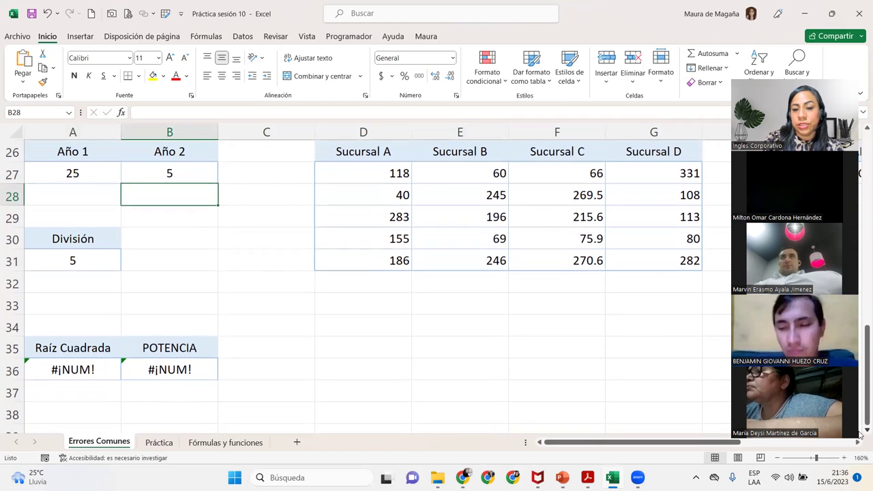
{"action": "left_click", "coordinate": [85, 366]}
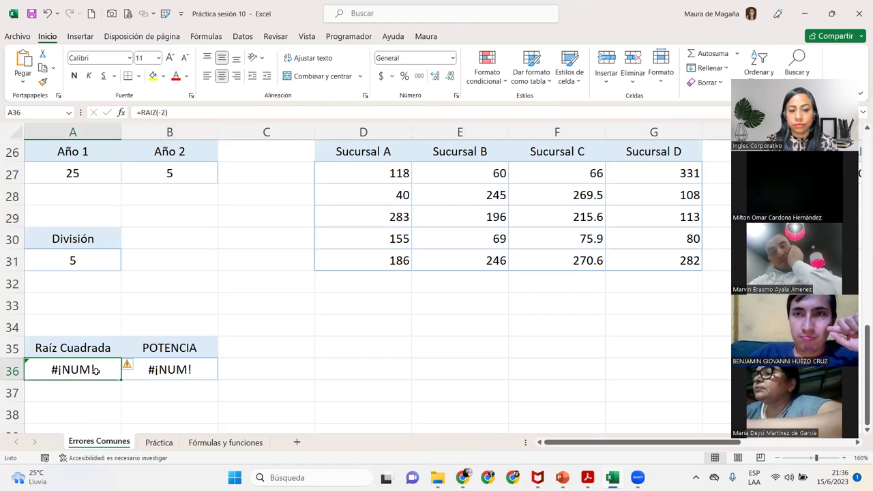
{"action": "double_click", "coordinate": [95, 369]}
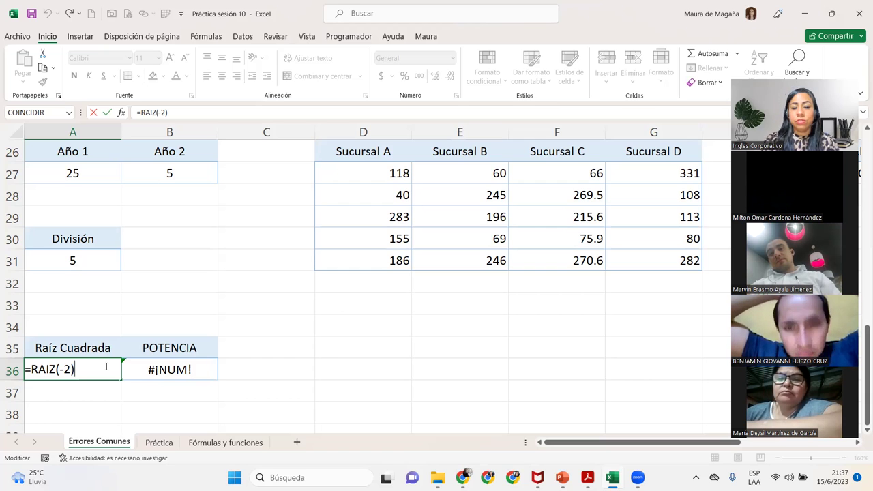
{"action": "left_click", "coordinate": [73, 369]}
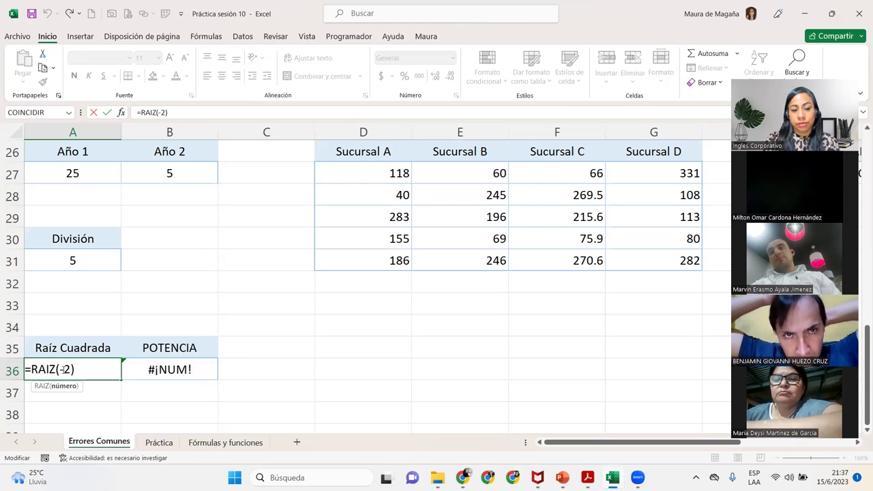
{"action": "key", "text": "BackSpace"}
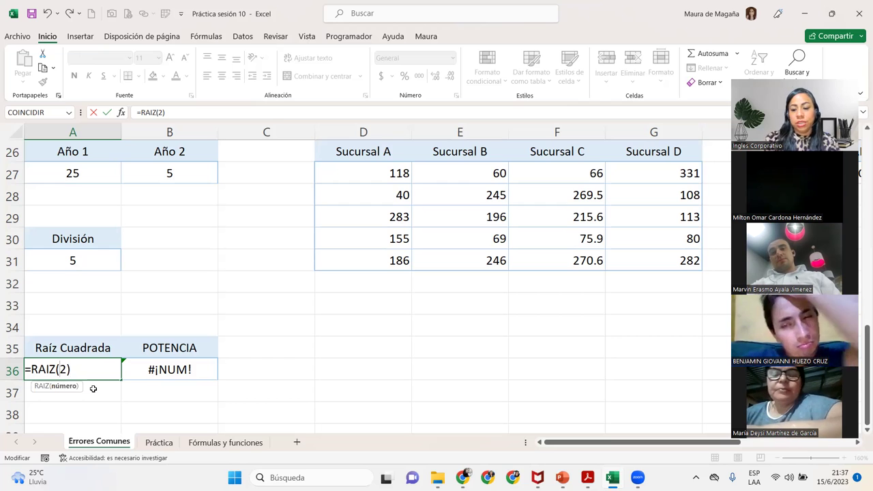
{"action": "type", "text": "5"}
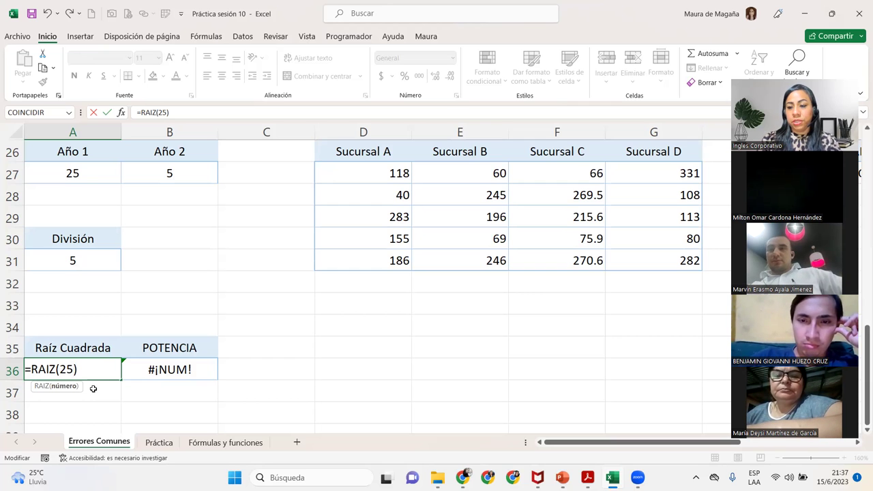
{"action": "key", "text": "Return"}
{"action": "key", "text": "Up"}
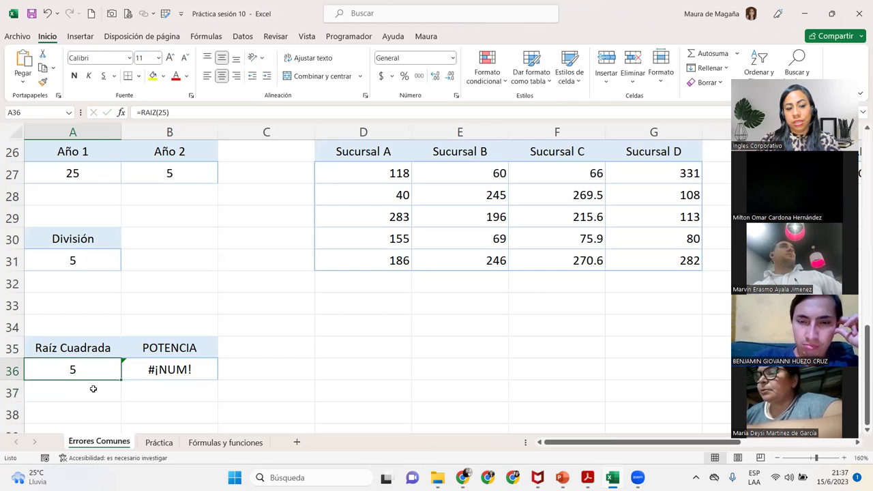
Fix the #¡NUM! error in B36 by reducing the exponent of the POTENCIA formula to 3
{"action": "key", "text": "Right"}
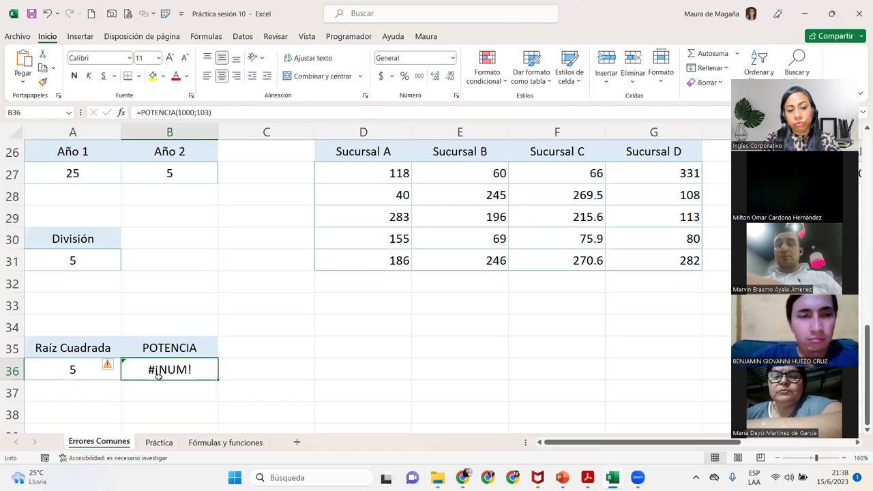
{"action": "double_click", "coordinate": [185, 372]}
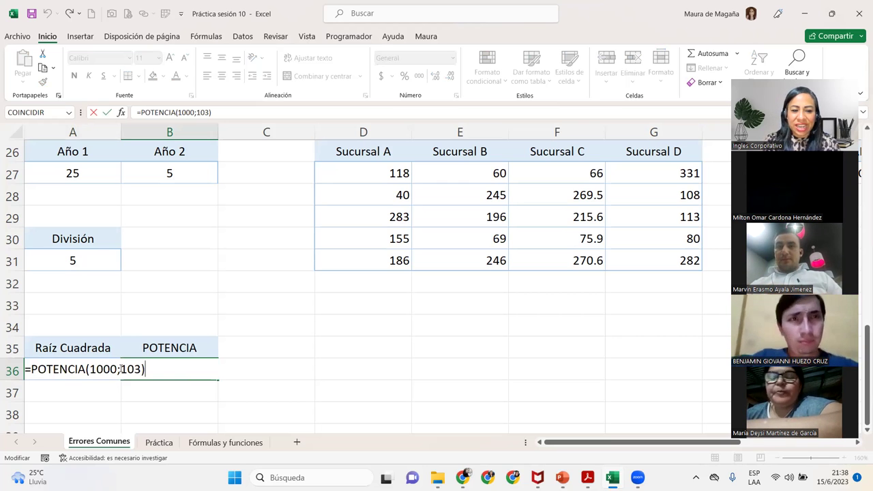
{"action": "left_click_drag", "start_coordinate": [121, 369], "coordinate": [137, 370]}
{"action": "left_click_drag", "start_coordinate": [143, 371], "coordinate": [136, 371]}
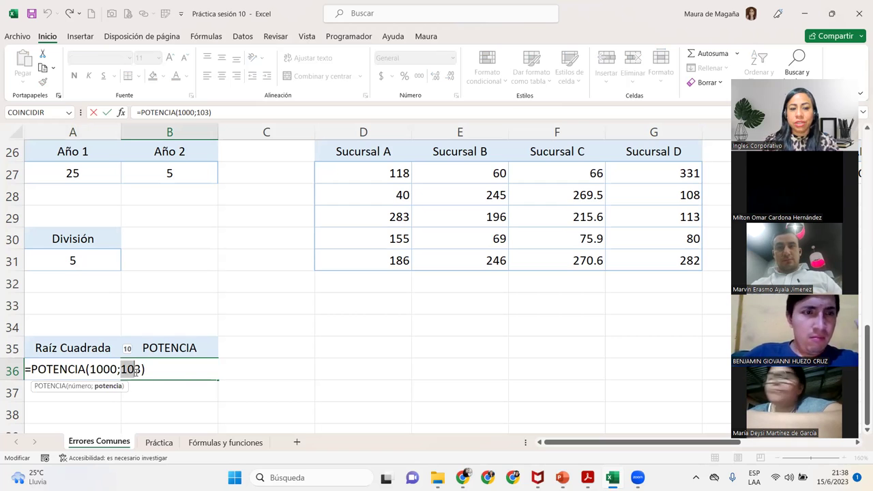
{"action": "key", "text": "BackSpace"}
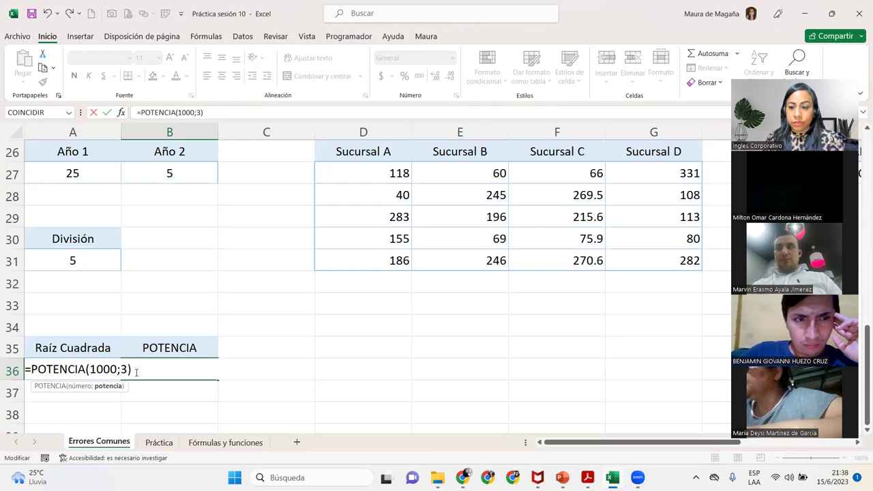
{"action": "key", "text": "Return"}
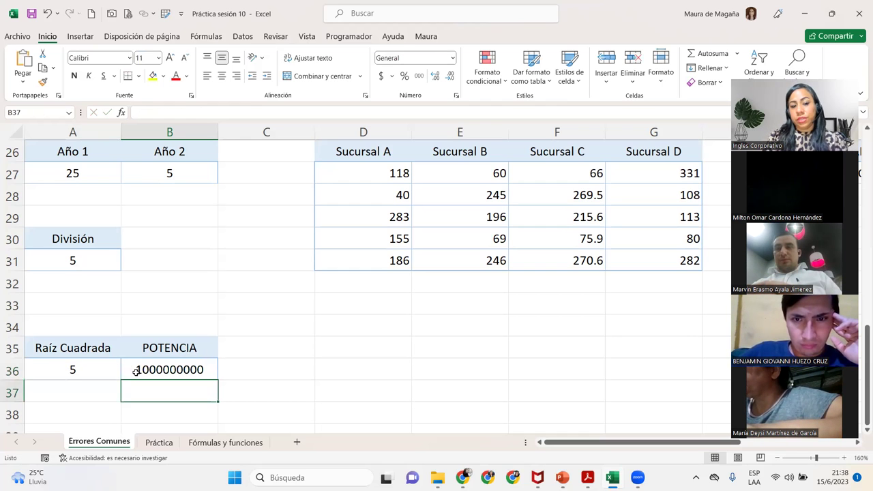
Format the POTENCIA result in B36 with thousands separators and no decimals
{"action": "left_click", "coordinate": [136, 370]}
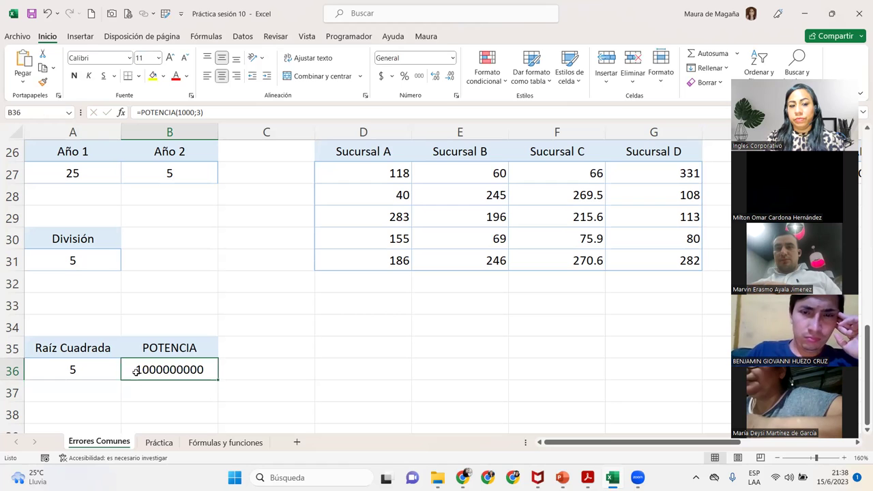
{"action": "left_click", "coordinate": [418, 76]}
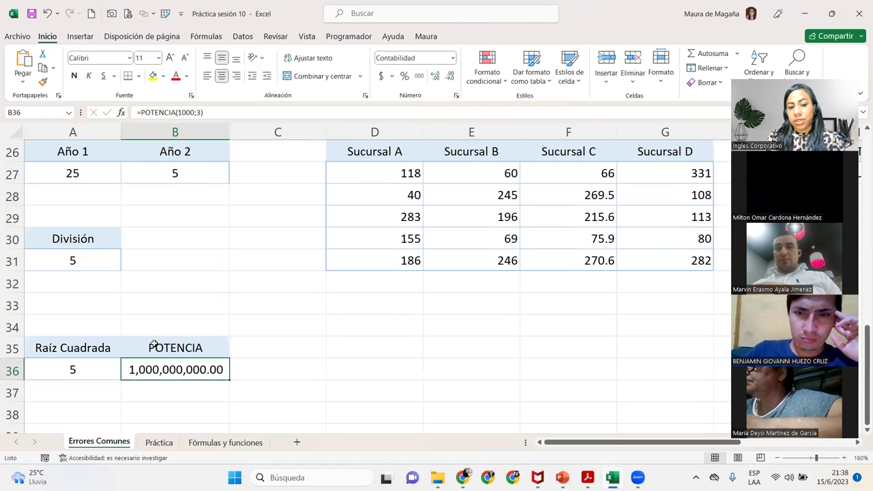
{"action": "left_click", "coordinate": [454, 75]}
{"action": "left_click", "coordinate": [454, 75]}
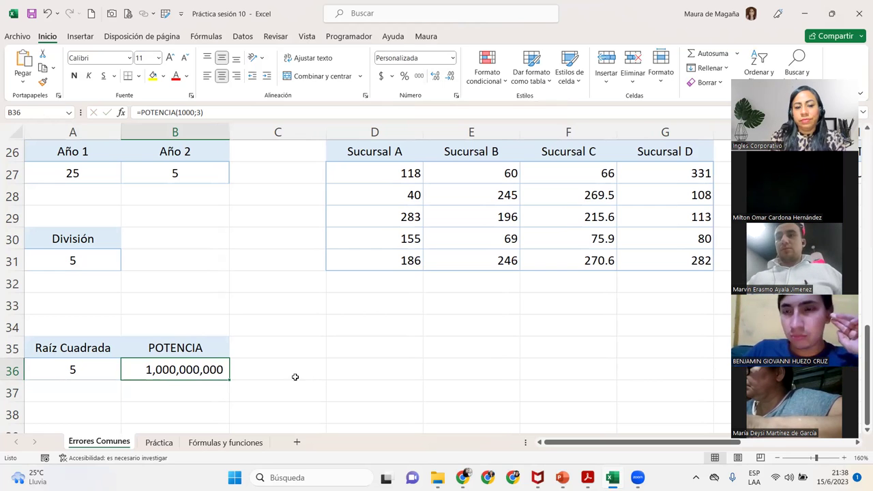
Change the number argument of the POTENCIA formula in B36 to 5 and check the resulting formula
{"action": "double_click", "coordinate": [174, 363]}
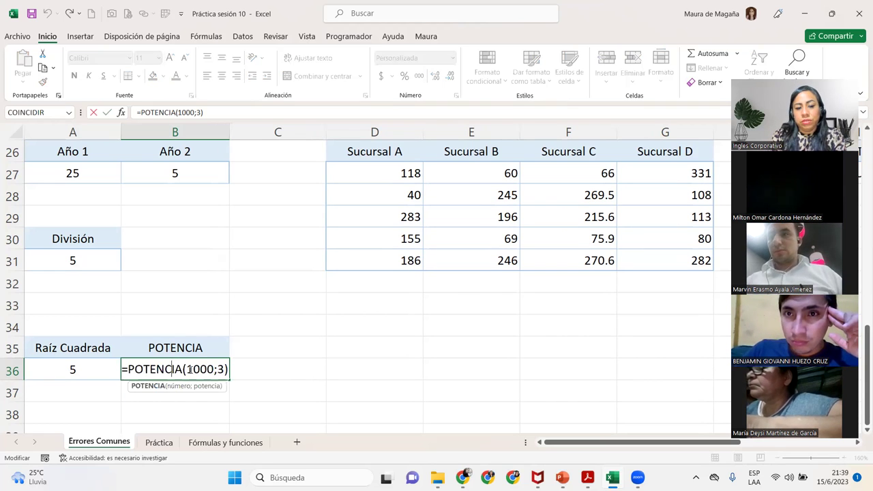
{"action": "left_click_drag", "start_coordinate": [186, 369], "coordinate": [215, 369]}
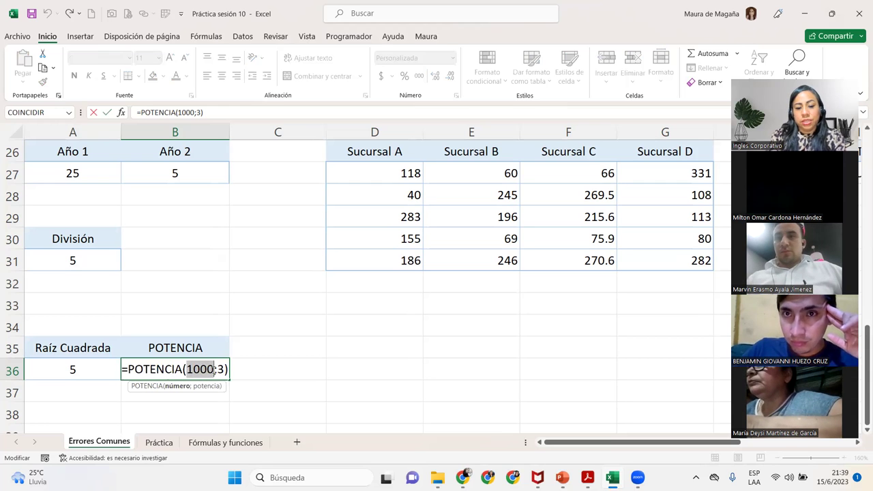
{"action": "type", "text": "5"}
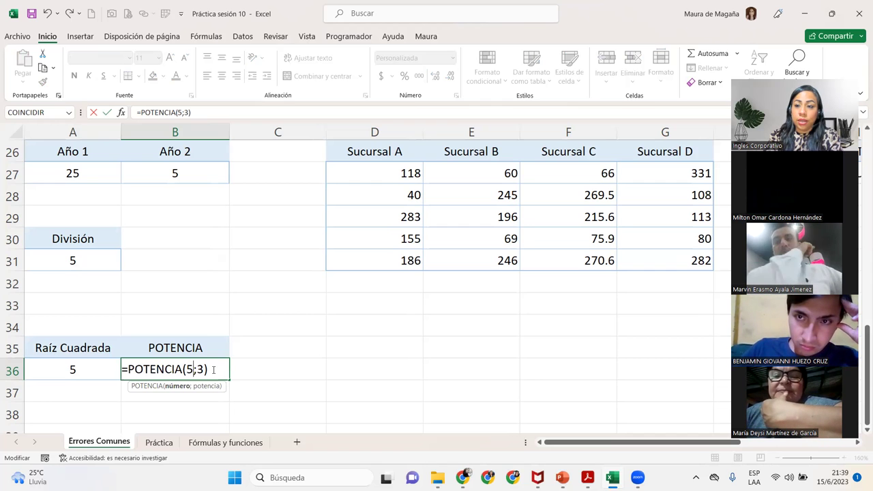
{"action": "key", "text": "Return"}
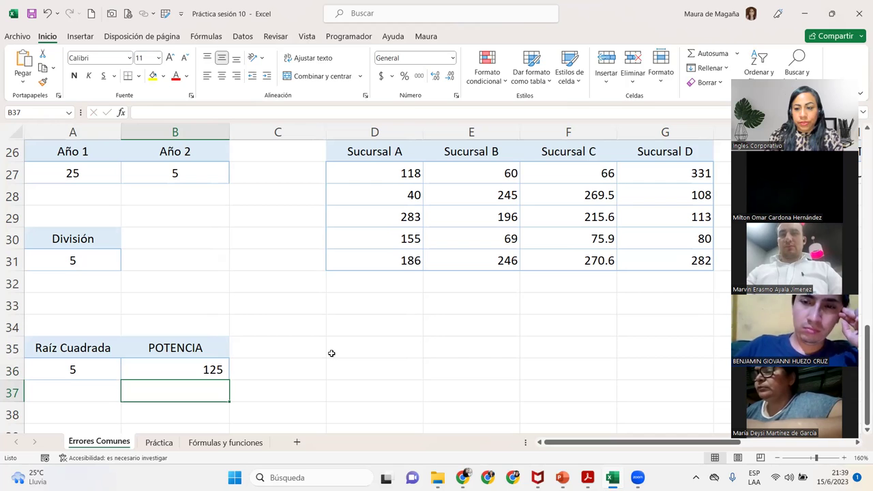
{"action": "left_click", "coordinate": [191, 368]}
Correct the #¡NULO! error under TOTAL in I27 by replacing the SUMA arguments with the range D27:G27
{"action": "left_click_drag", "start_coordinate": [577, 444], "coordinate": [695, 446]}
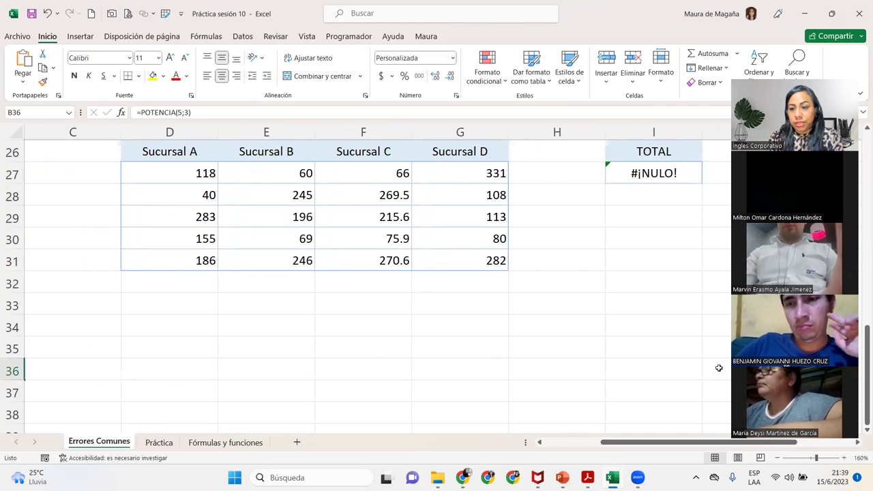
{"action": "left_click", "coordinate": [652, 169]}
{"action": "left_click_drag", "start_coordinate": [860, 351], "coordinate": [860, 265]}
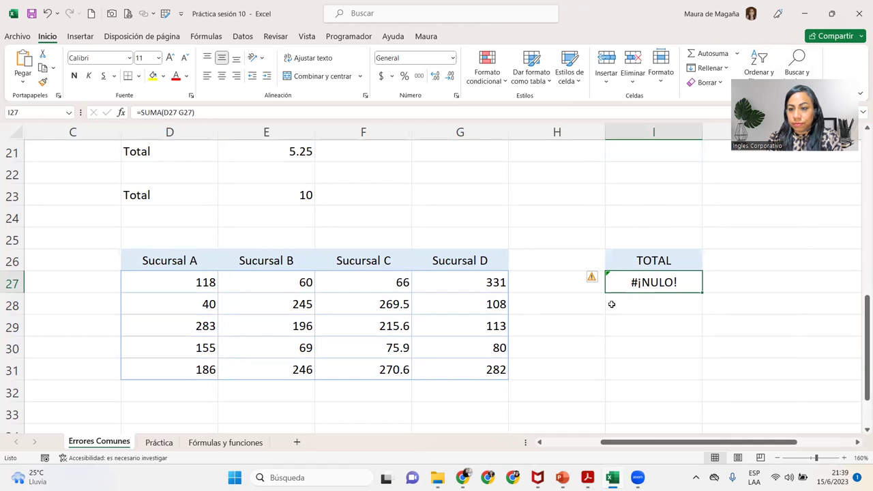
{"action": "double_click", "coordinate": [662, 284]}
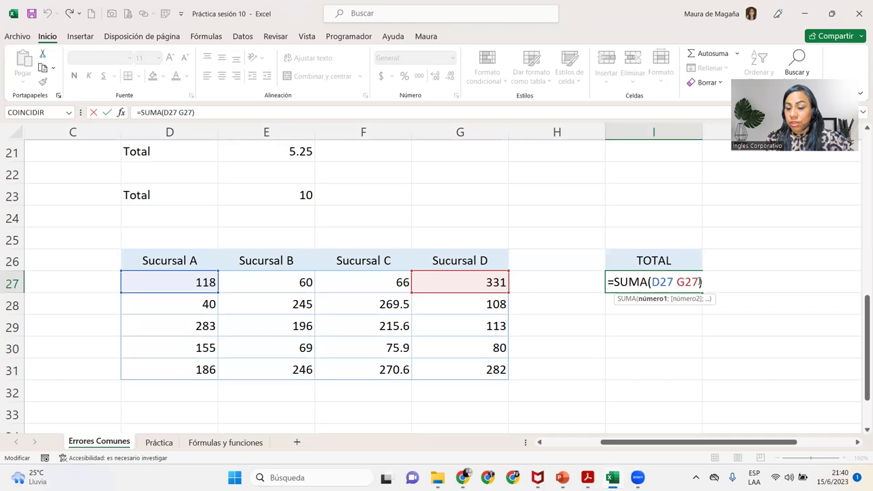
{"action": "left_click_drag", "start_coordinate": [697, 282], "coordinate": [655, 279]}
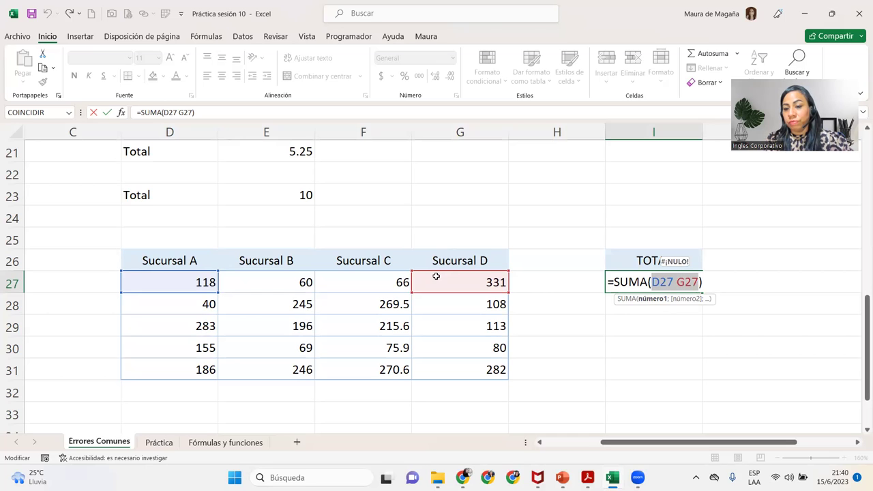
{"action": "left_click_drag", "start_coordinate": [188, 278], "coordinate": [425, 289]}
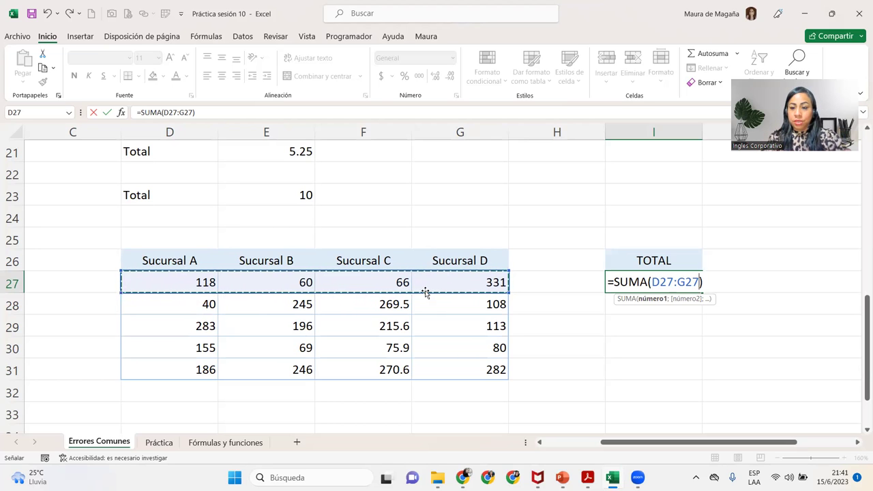
Try a semicolon between D27 and G27 in the TOTAL formula, and put the colon back
{"action": "left_click", "coordinate": [677, 282]}
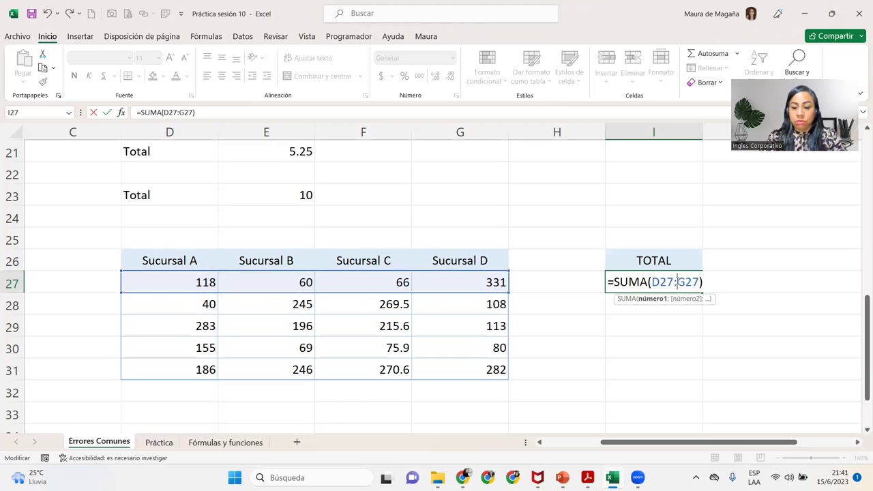
{"action": "key", "text": "BackSpace"}
{"action": "type", "text": ";"}
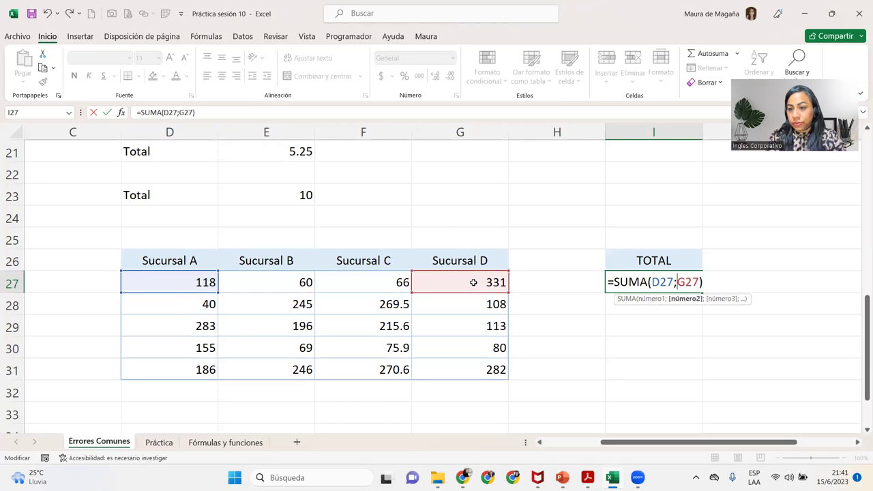
{"action": "key", "text": "BackSpace"}
{"action": "type", "text": ":"}
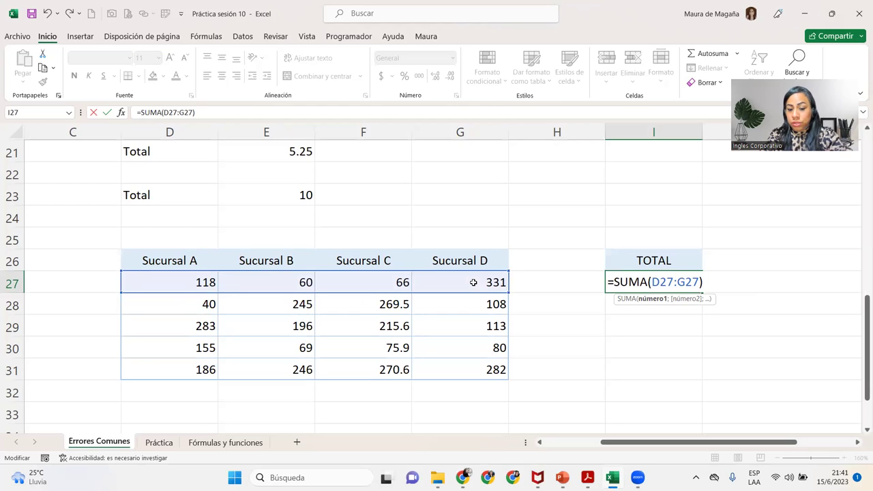
Swap the colon for a space in the TOTAL formula to show the error's cause, and restore and confirm =SUMA(D27:G27)
{"action": "key", "text": "BackSpace"}
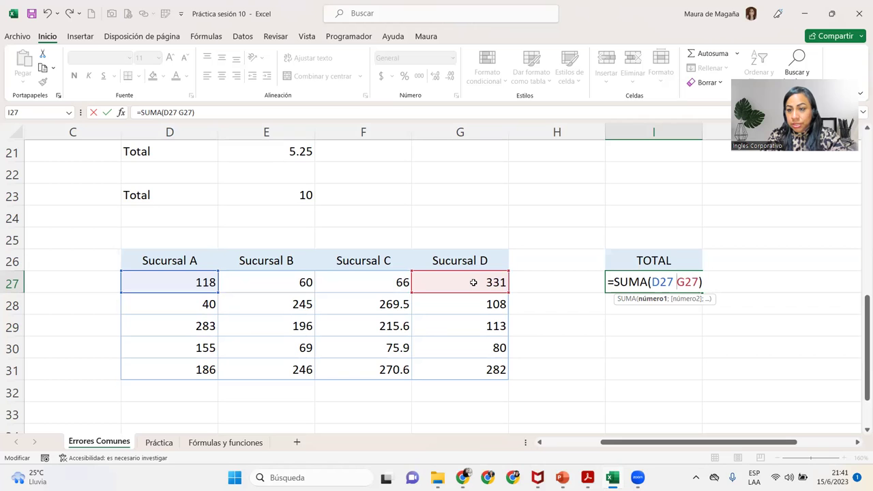
{"action": "key", "text": "BackSpace"}
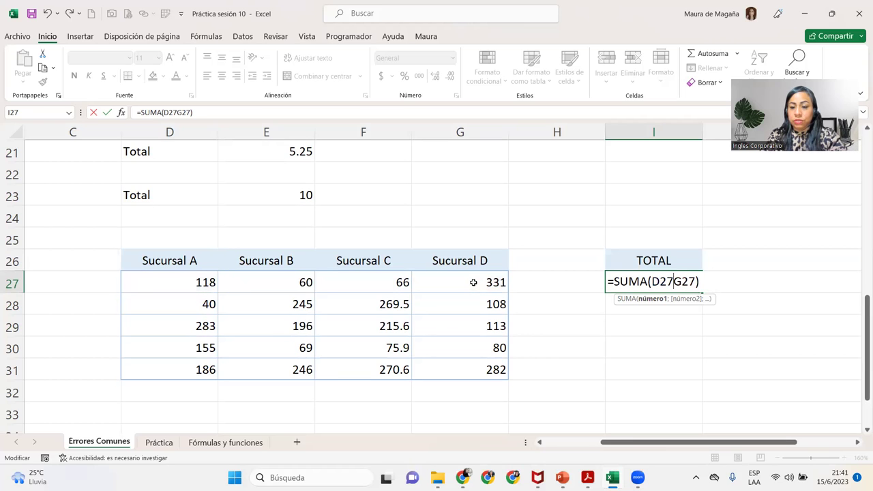
{"action": "type", "text": ":"}
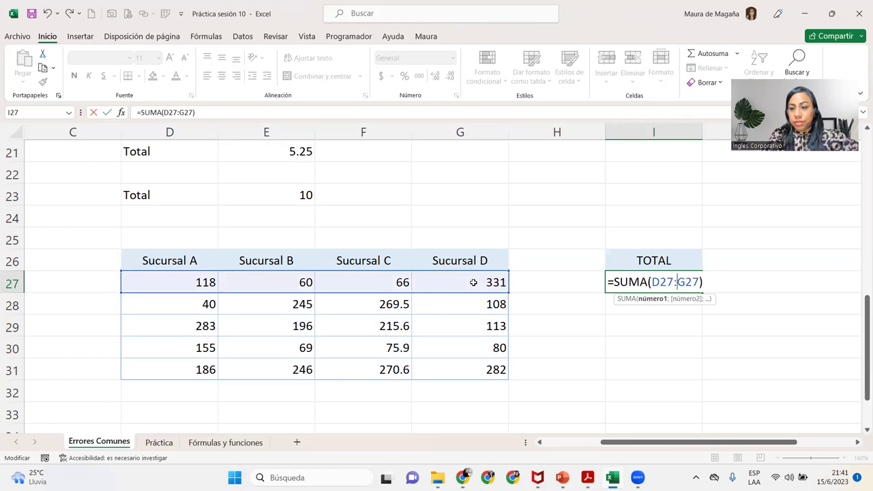
{"action": "key", "text": "Return"}
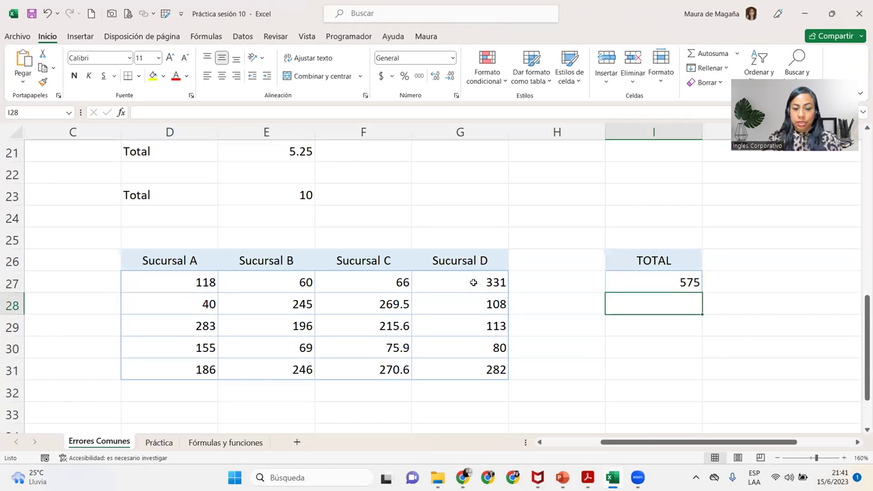
On the Fórmulas y funciones sheet, calculate Producto 1's Impuesto in C2 with =B2*$E$2, keeping the tax reference absolute
{"action": "left_click_drag", "start_coordinate": [861, 339], "coordinate": [860, 381]}
{"action": "left_click_drag", "start_coordinate": [861, 382], "coordinate": [863, 195]}
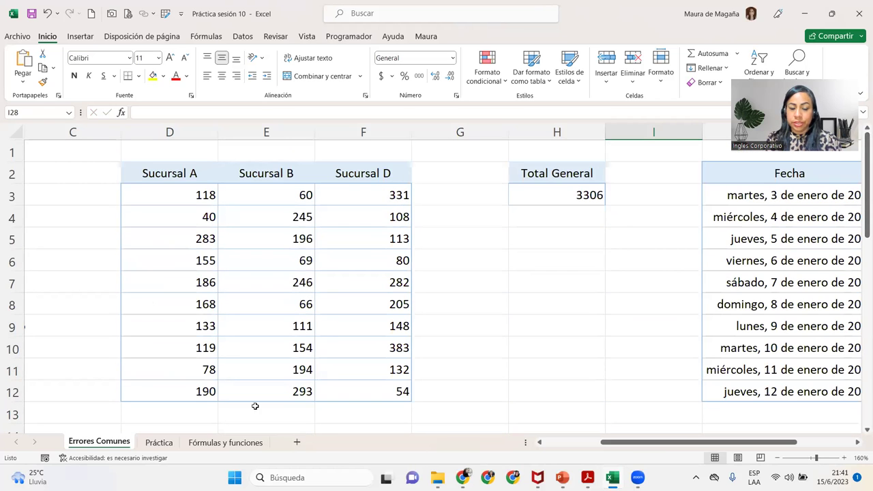
{"action": "left_click", "coordinate": [246, 443]}
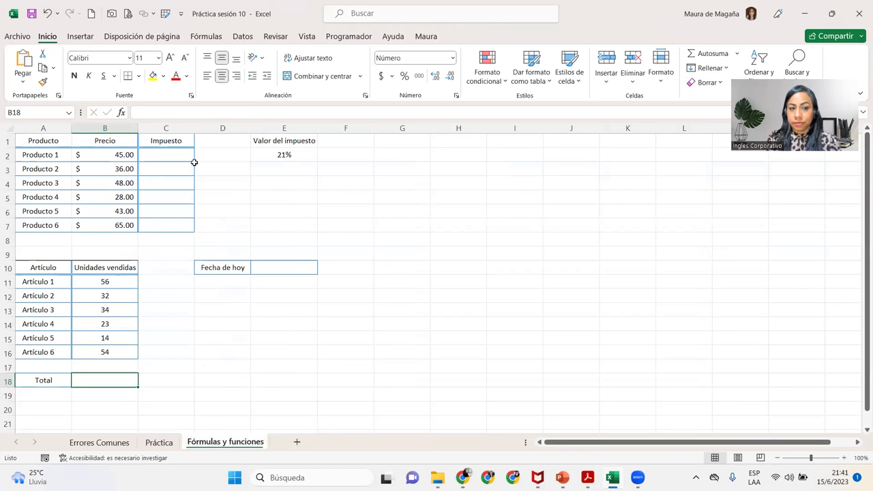
{"action": "left_click", "coordinate": [178, 157]}
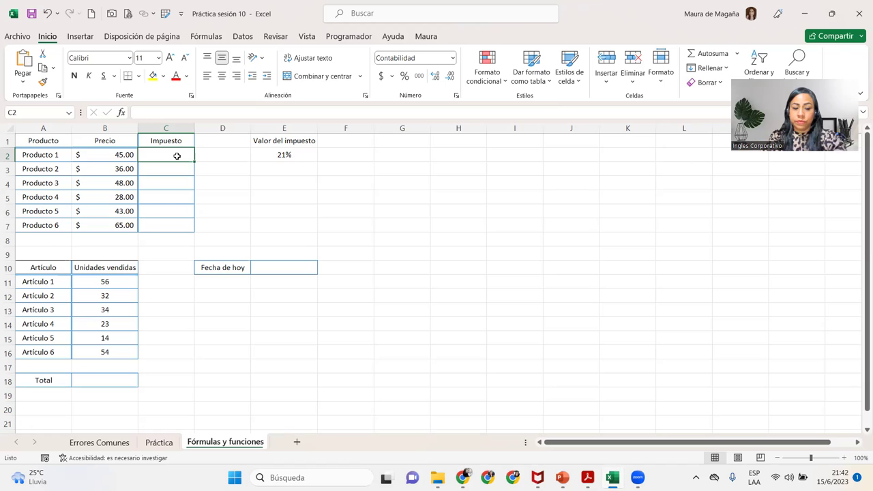
{"action": "type", "text": "="}
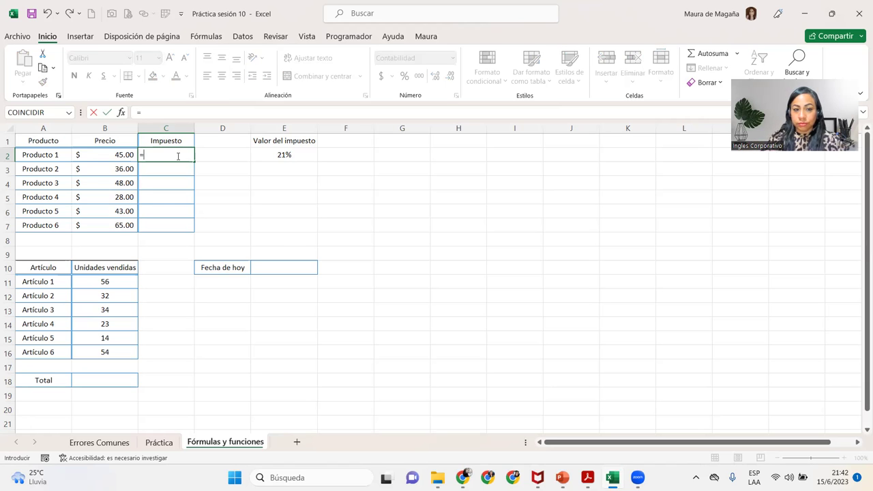
{"action": "left_click", "coordinate": [90, 154]}
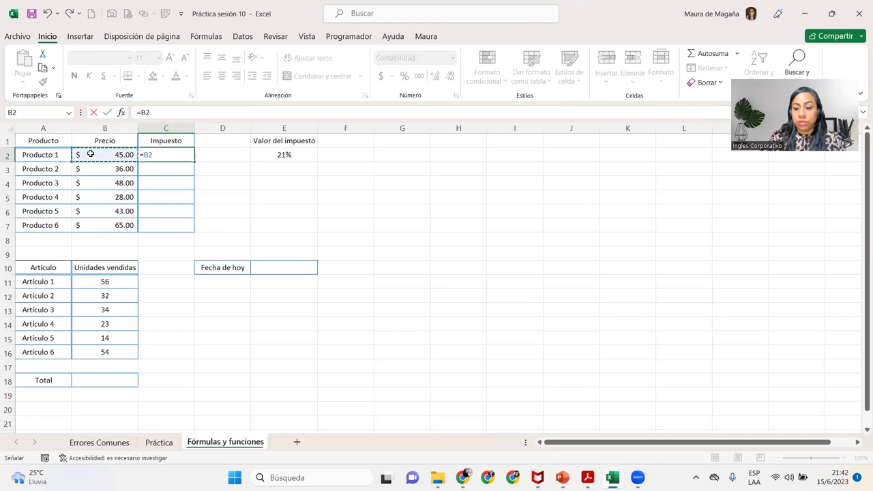
{"action": "type", "text": "*"}
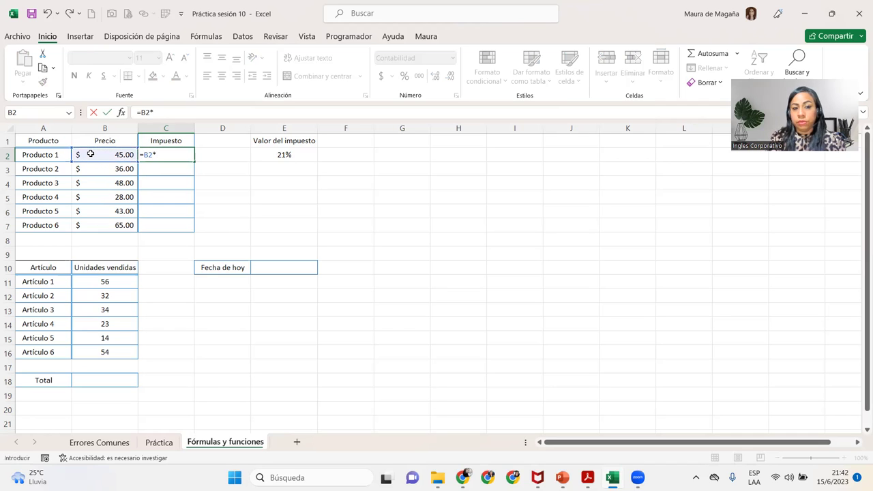
{"action": "left_click", "coordinate": [271, 154]}
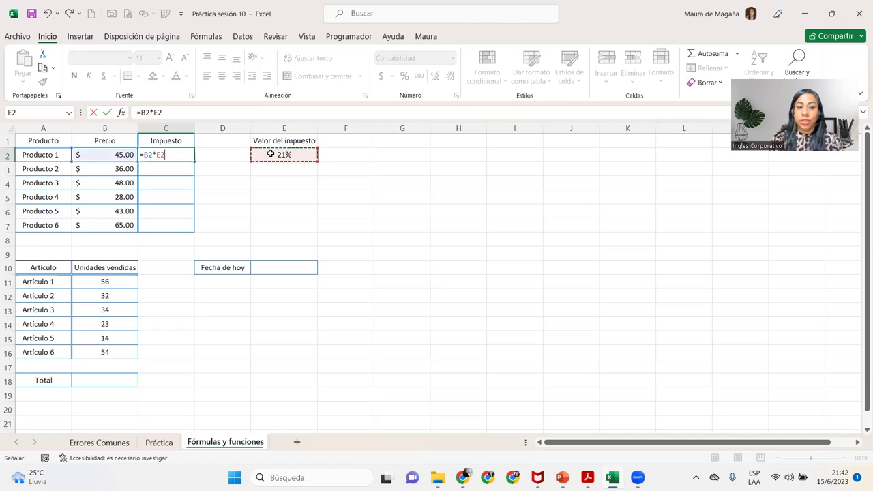
{"action": "key", "text": "F4"}
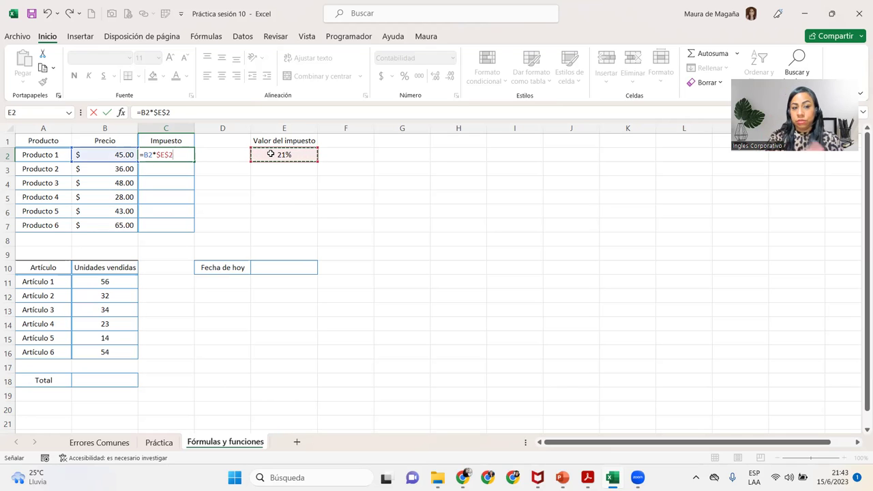
{"action": "key", "text": "Return"}
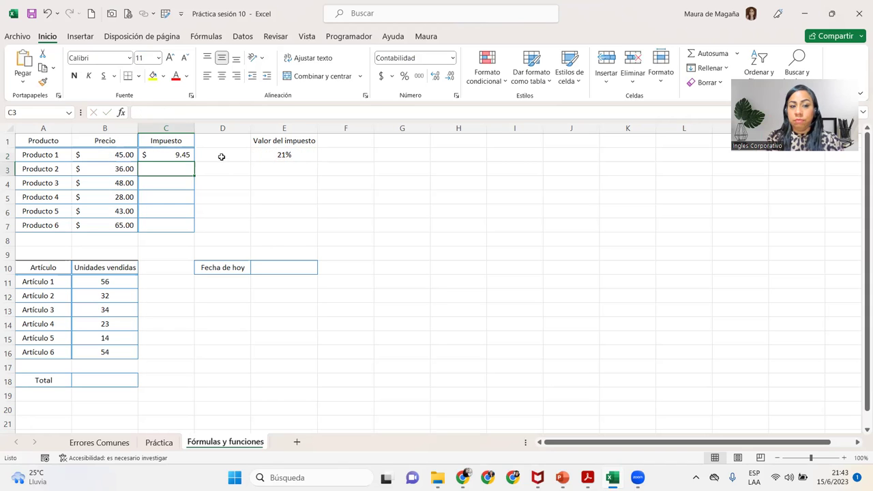
Fill the Impuesto formula from C2 down to C7 without formatting
{"action": "left_click", "coordinate": [180, 154]}
{"action": "left_click_drag", "start_coordinate": [194, 161], "coordinate": [194, 229]}
{"action": "left_click", "coordinate": [204, 239]}
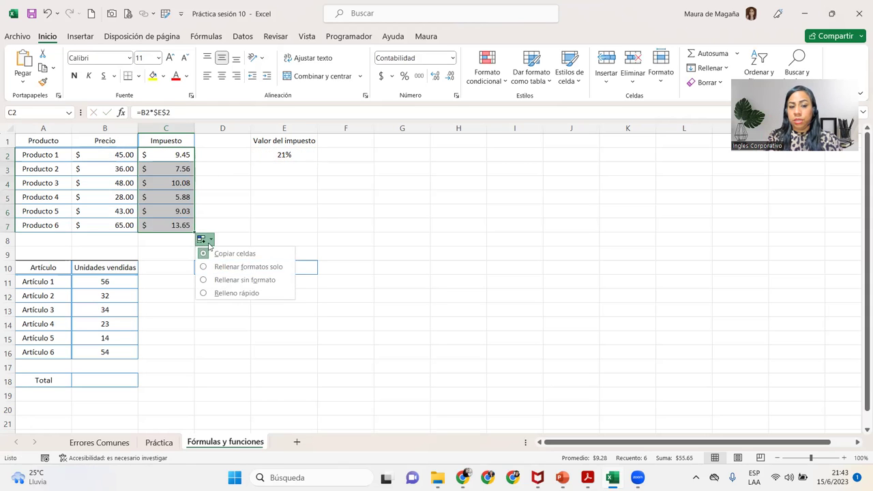
{"action": "left_click", "coordinate": [259, 281]}
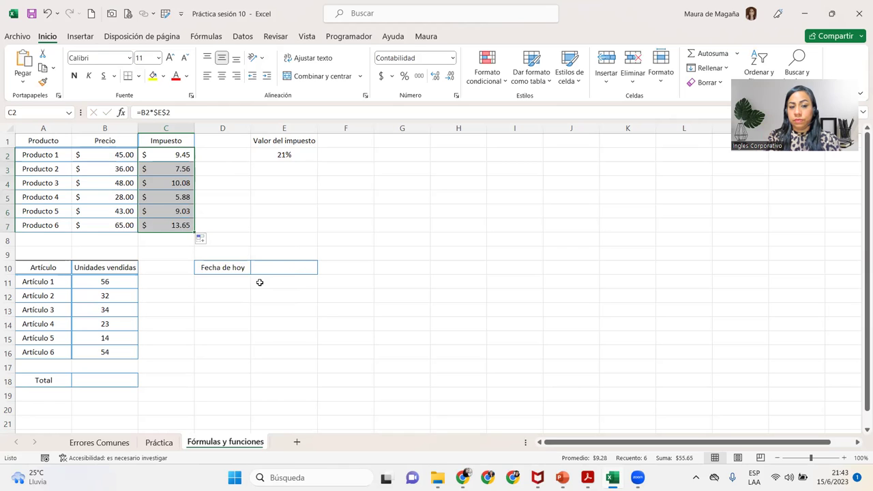
Check the copied Impuesto formulas in C2 through C7 for the fixed reference to the tax rate
{"action": "left_click", "coordinate": [171, 159]}
{"action": "left_click", "coordinate": [171, 169]}
{"action": "left_click", "coordinate": [172, 182]}
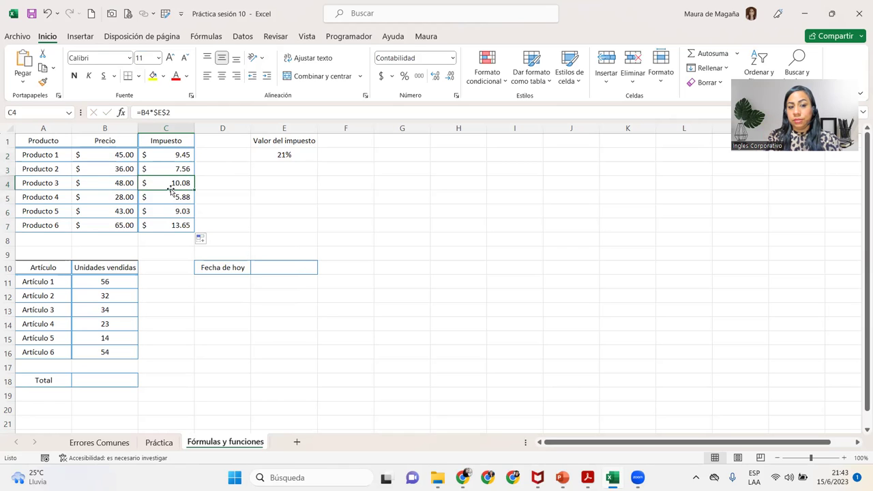
{"action": "left_click", "coordinate": [167, 198]}
{"action": "left_click", "coordinate": [163, 210]}
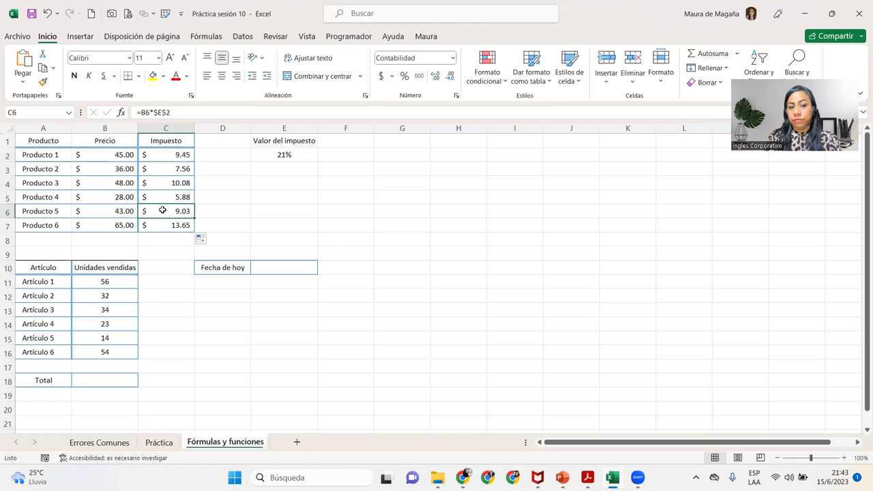
{"action": "left_click", "coordinate": [157, 223]}
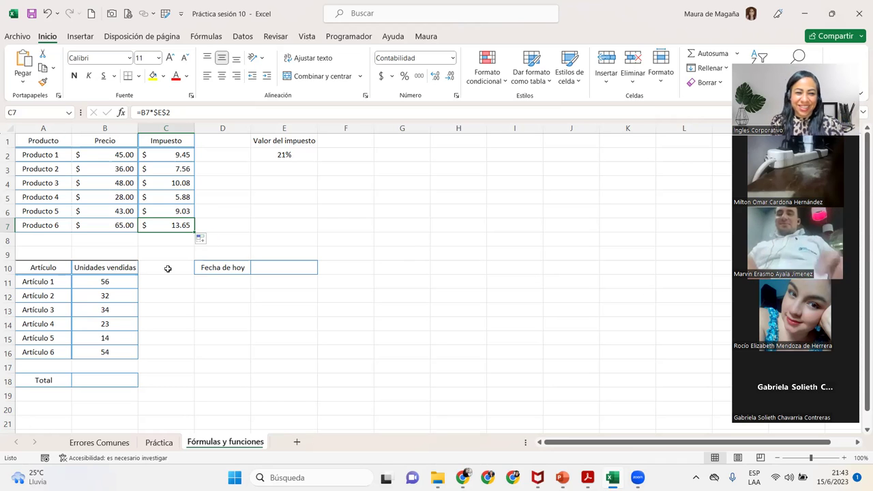
Examine the relative price reference and the absolute tax reference in Producto 1's Impuesto formula in C2
{"action": "left_click", "coordinate": [108, 380]}
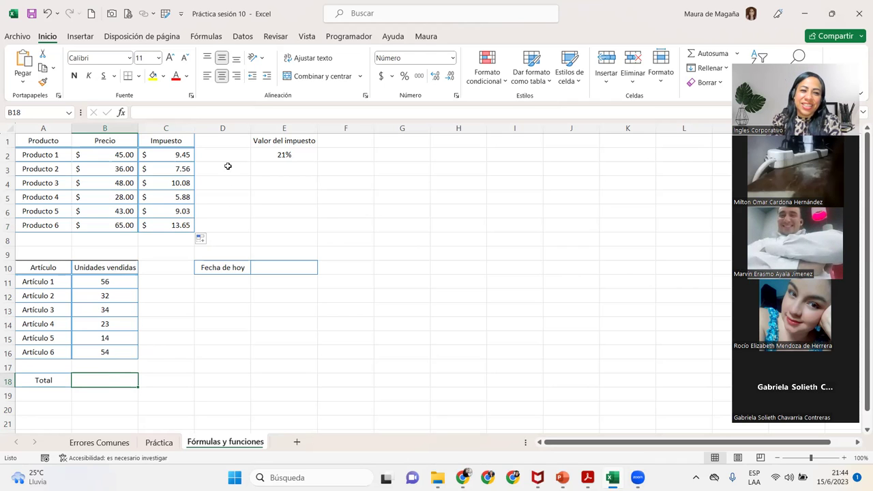
{"action": "left_click", "coordinate": [172, 170]}
{"action": "double_click", "coordinate": [169, 183]}
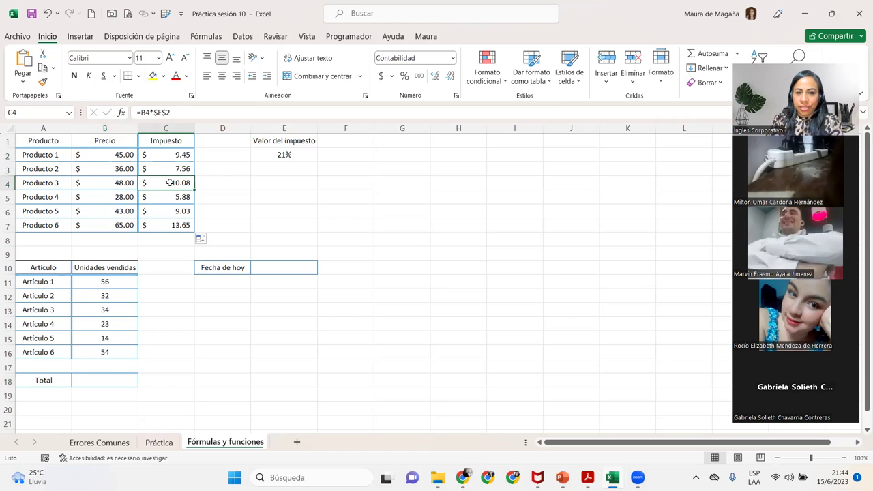
{"action": "left_click", "coordinate": [186, 153]}
{"action": "double_click", "coordinate": [185, 152]}
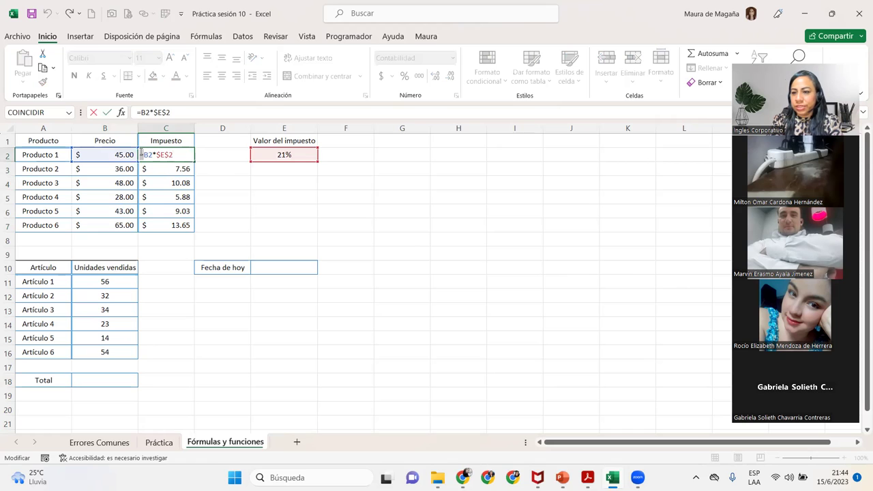
{"action": "left_click_drag", "start_coordinate": [142, 155], "coordinate": [153, 155]}
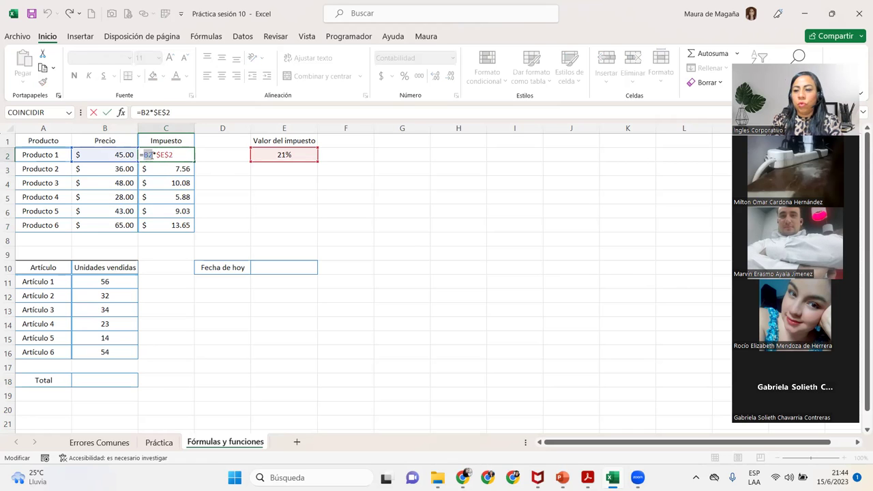
{"action": "left_click", "coordinate": [153, 155]}
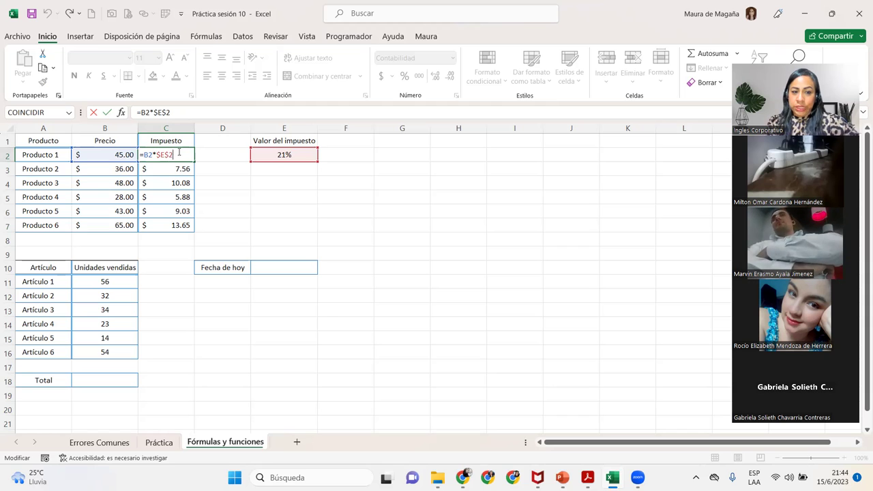
{"action": "key", "text": "Return"}
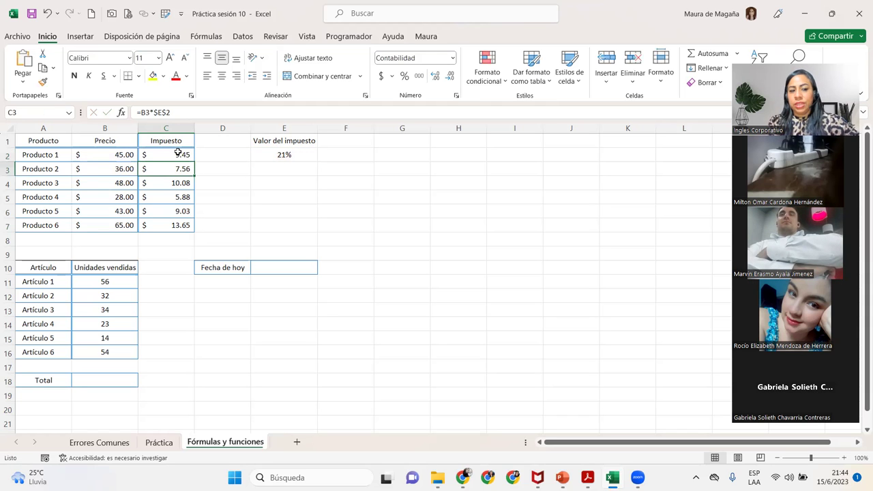
Calculate the Total of Unidades vendidas in B18 with =SUMA(B11:B16)
{"action": "left_click", "coordinate": [76, 379]}
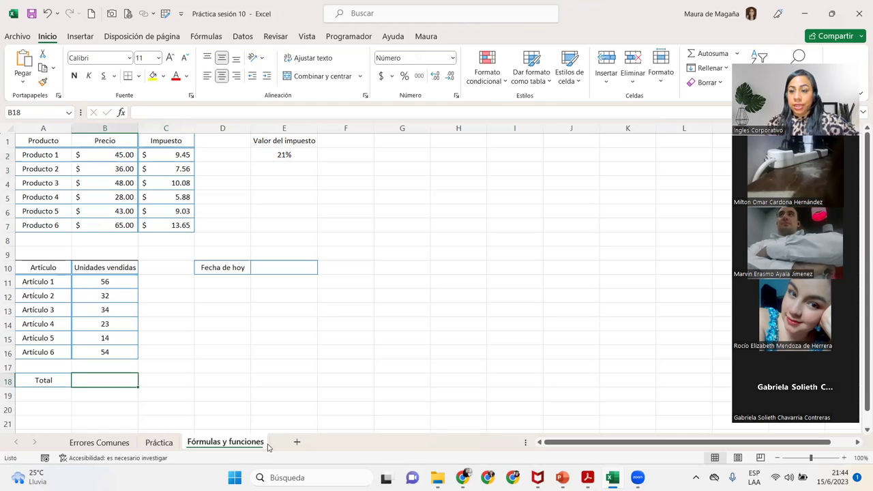
{"action": "type", "text": "="}
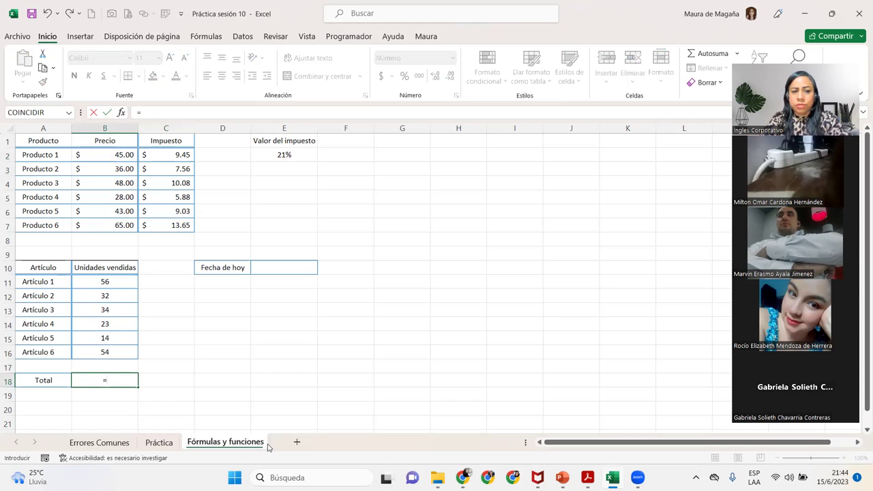
{"action": "type", "text": "suma"}
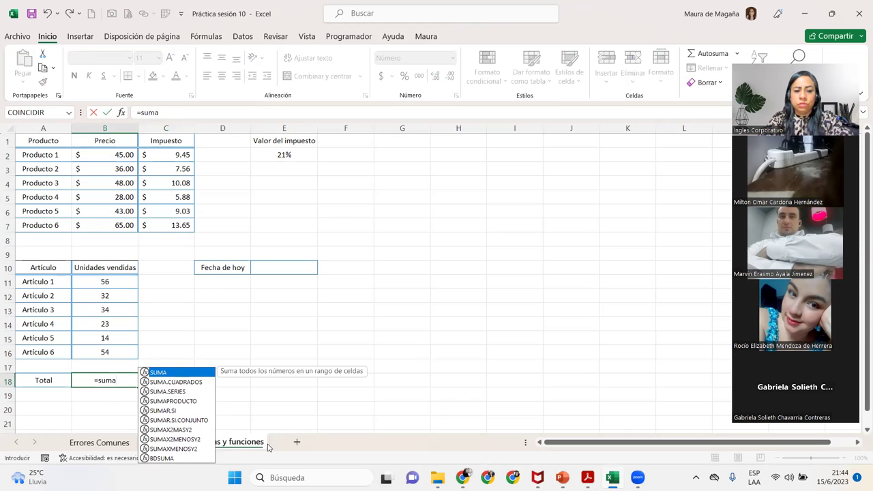
{"action": "key", "text": "Tab"}
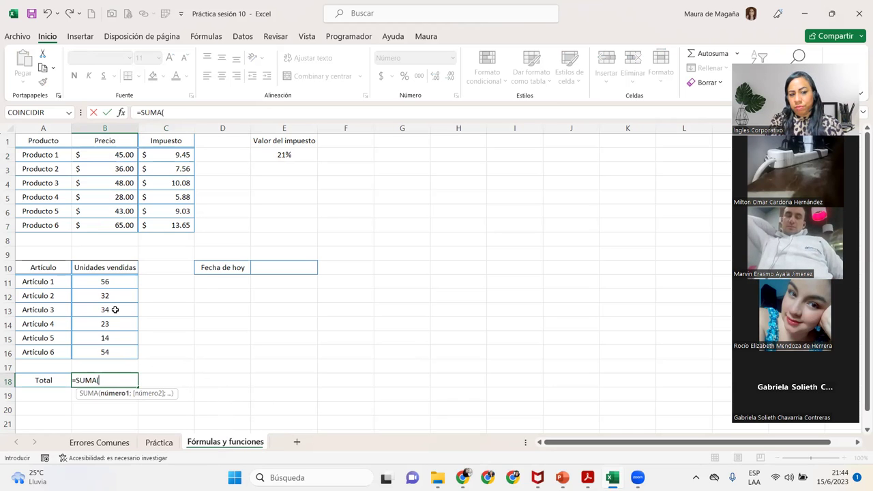
{"action": "left_click_drag", "start_coordinate": [116, 281], "coordinate": [118, 352]}
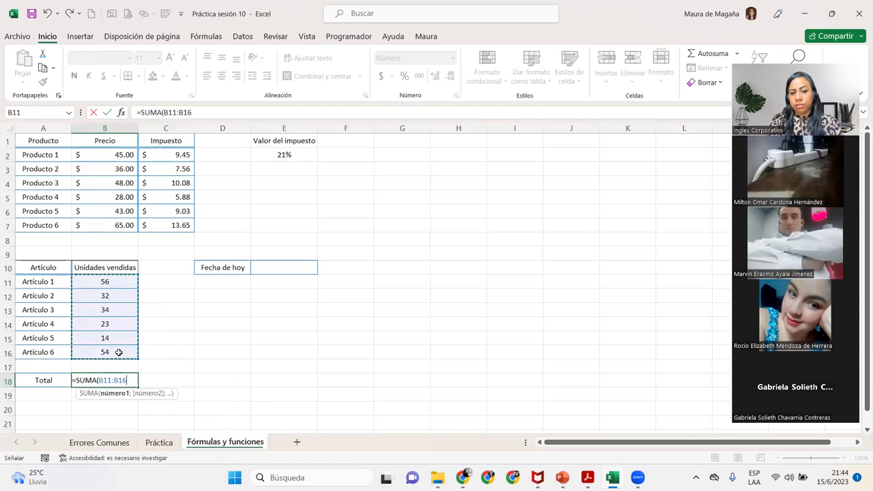
{"action": "type", "text": ")"}
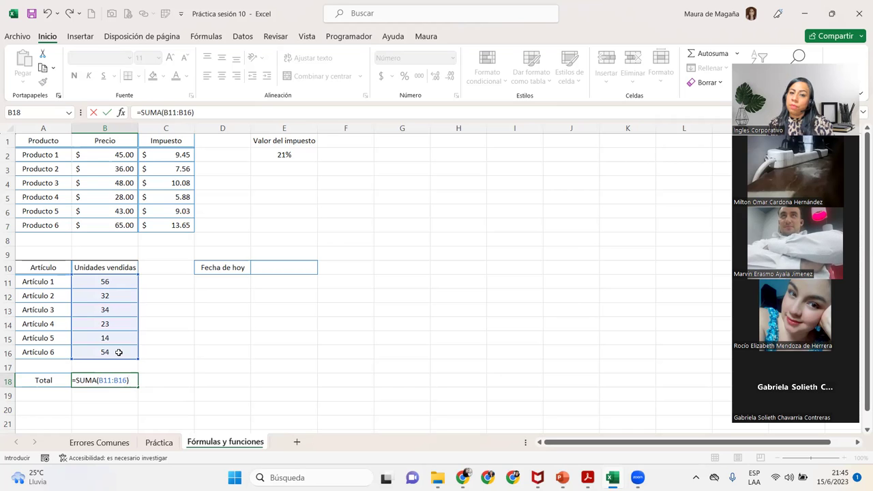
{"action": "left_click", "coordinate": [72, 380]}
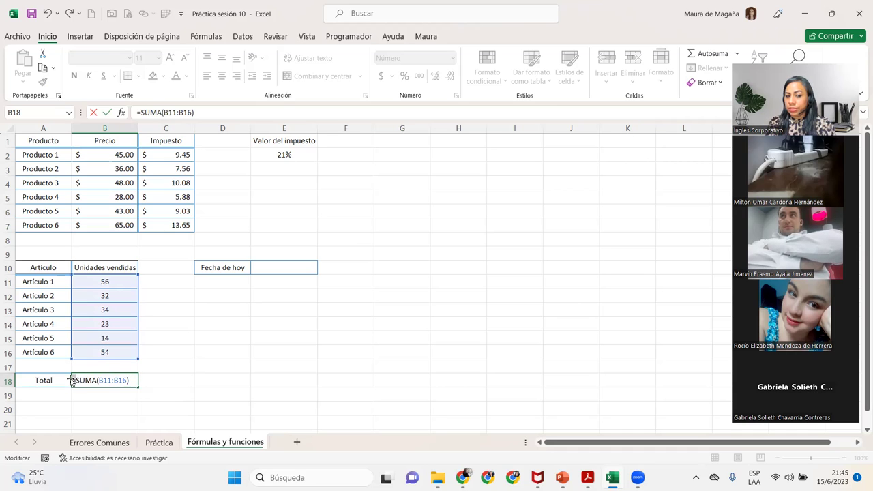
{"action": "left_click_drag", "start_coordinate": [80, 380], "coordinate": [92, 380]}
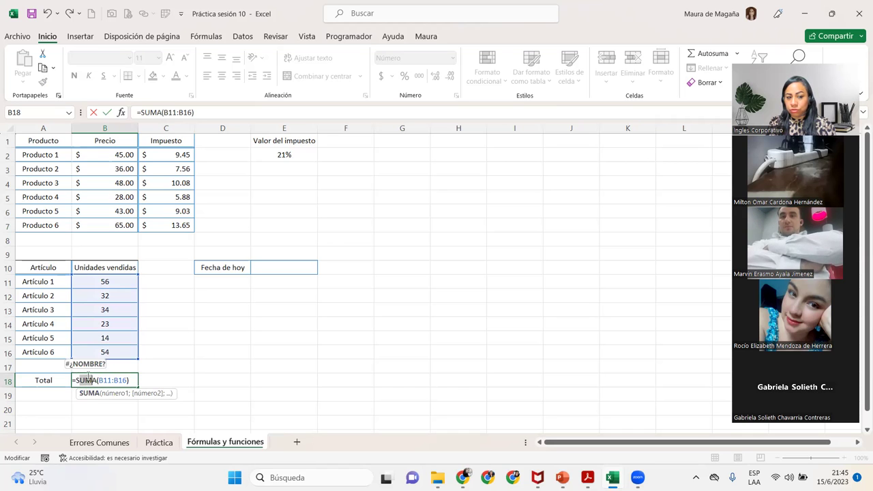
{"action": "left_click", "coordinate": [88, 379]}
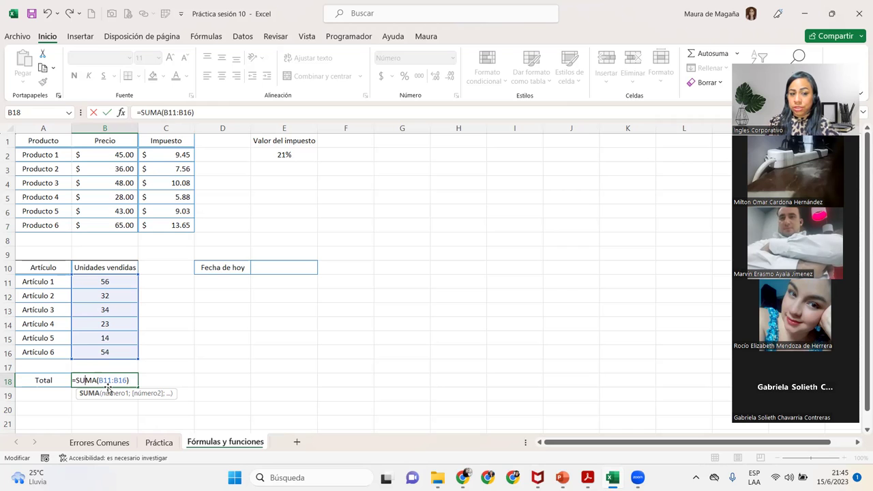
{"action": "key", "text": "Return"}
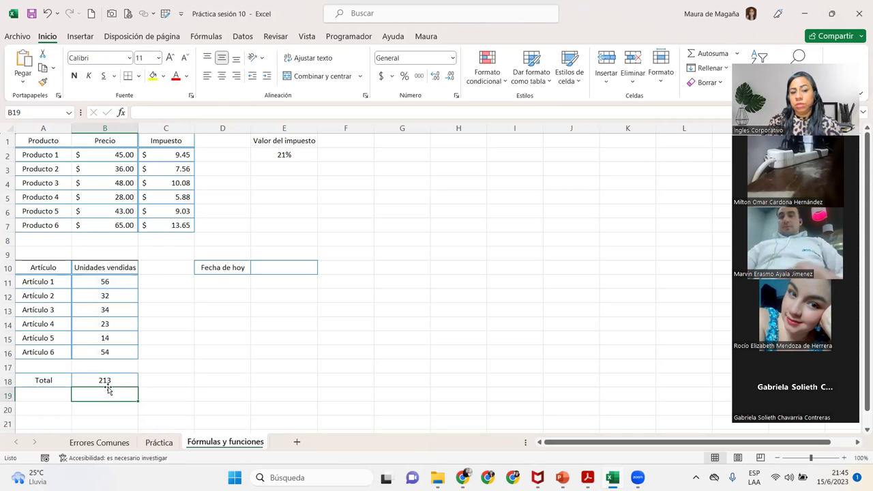
{"action": "left_click", "coordinate": [107, 379]}
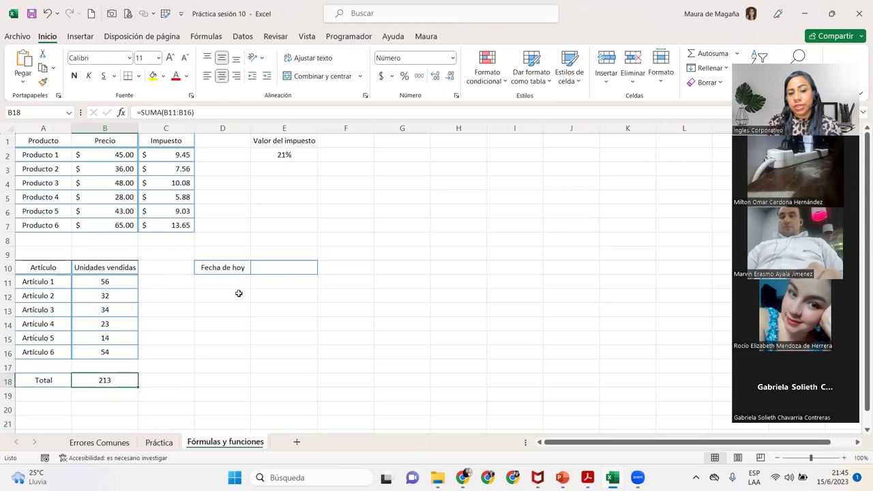
Insert the current date beside Fecha de hoy in E10 with =HOY()
{"action": "left_click", "coordinate": [288, 269]}
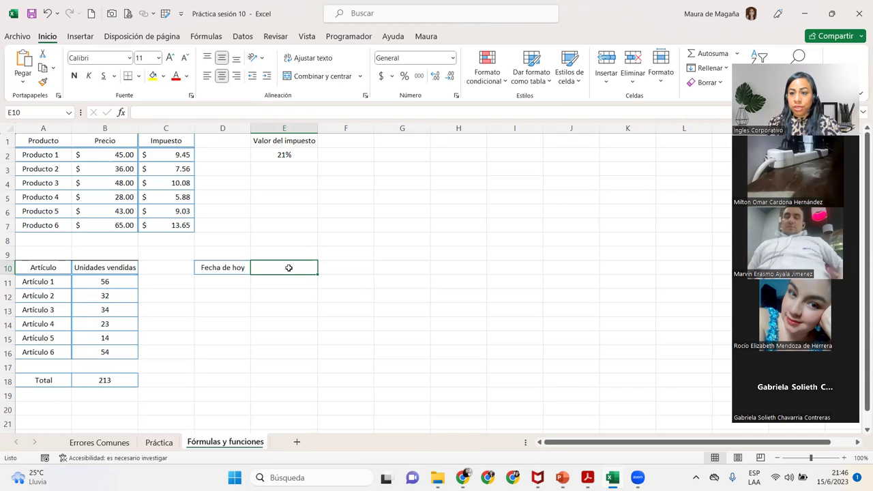
{"action": "type", "text": "="}
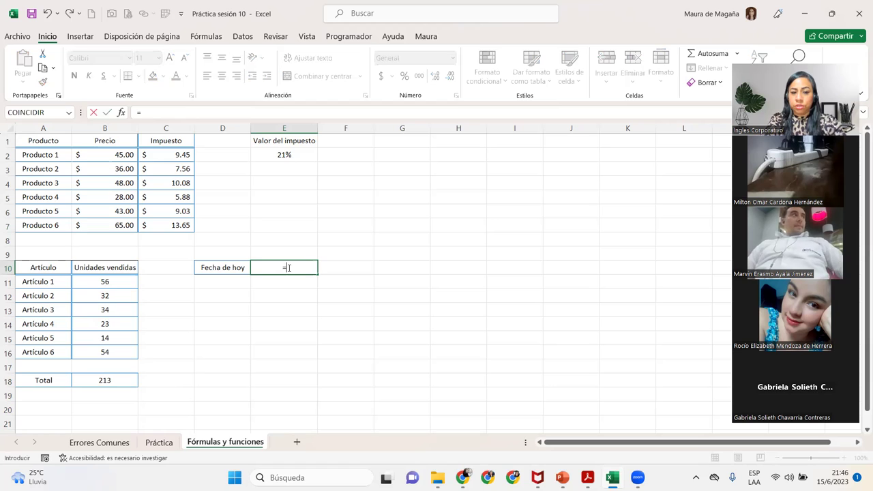
{"action": "type", "text": "hoy"}
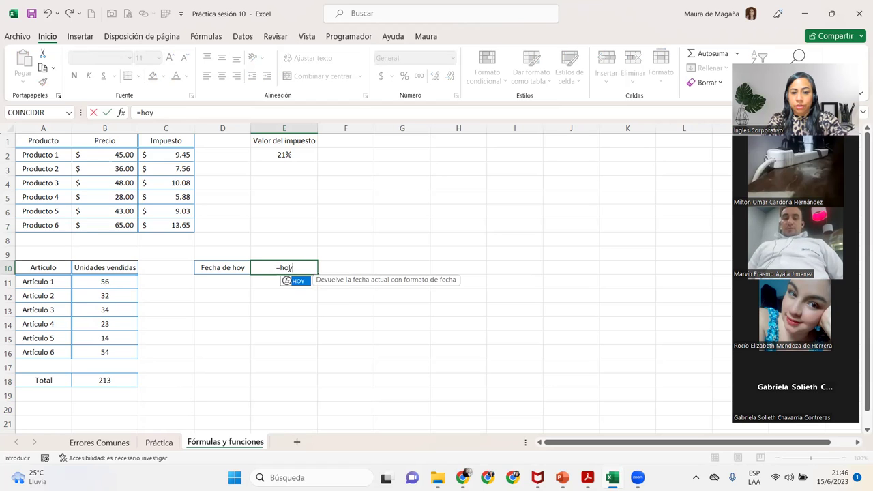
{"action": "key", "text": "Tab"}
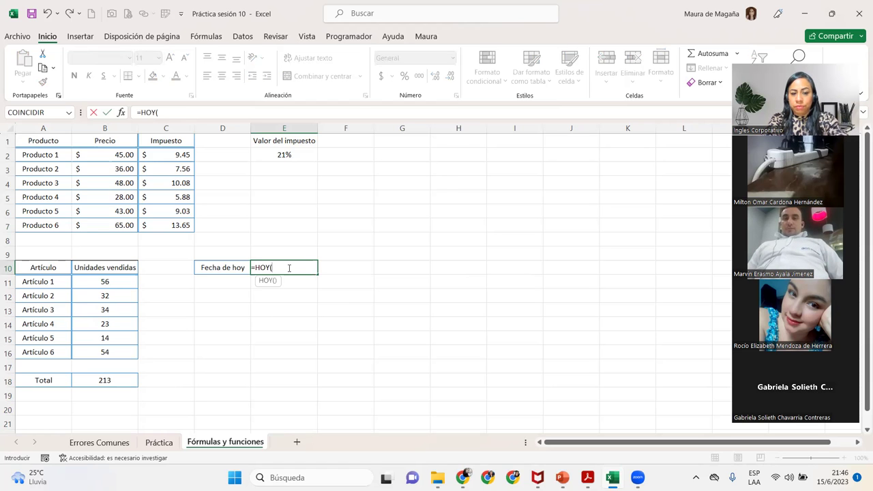
{"action": "type", "text": ")"}
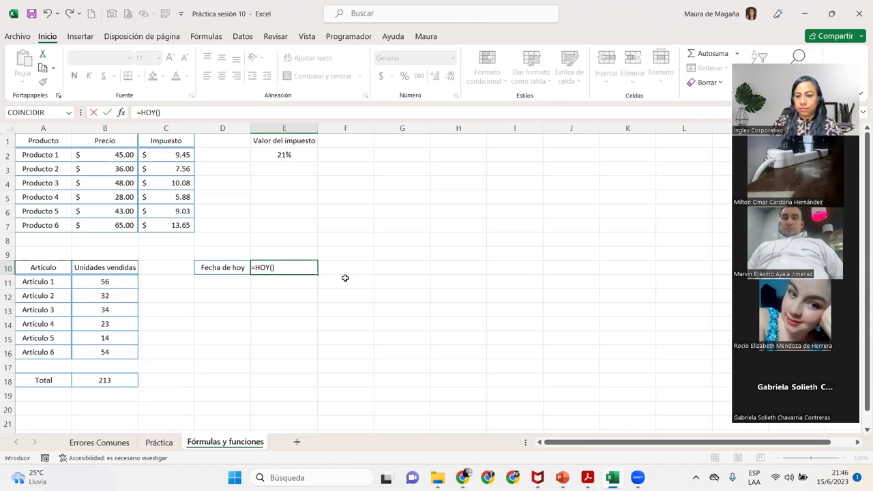
{"action": "key", "text": "Return"}
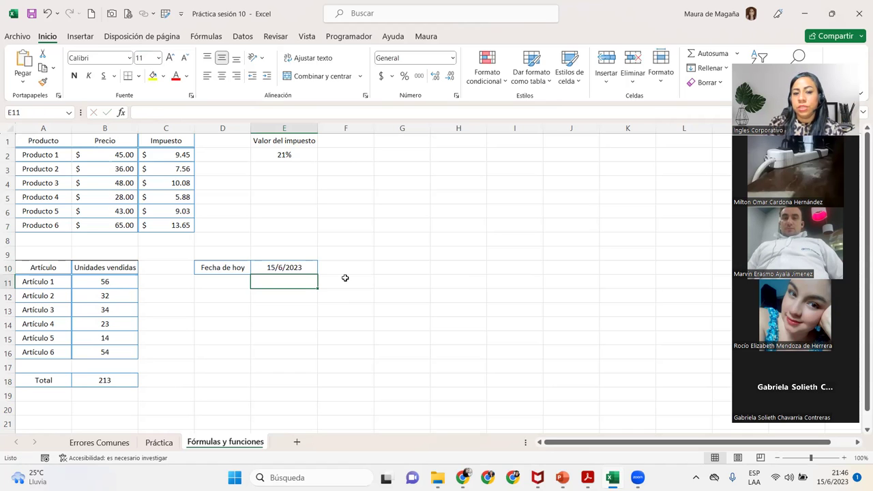
Inspect the syntax of the Fecha de hoy formula in E10 at a larger size, leaving it as is
{"action": "left_click", "coordinate": [843, 458]}
{"action": "left_click", "coordinate": [843, 458]}
{"action": "left_click", "coordinate": [843, 459]}
{"action": "left_click", "coordinate": [843, 458]}
{"action": "left_click", "coordinate": [843, 458]}
{"action": "left_click", "coordinate": [459, 278]}
{"action": "double_click", "coordinate": [459, 279]}
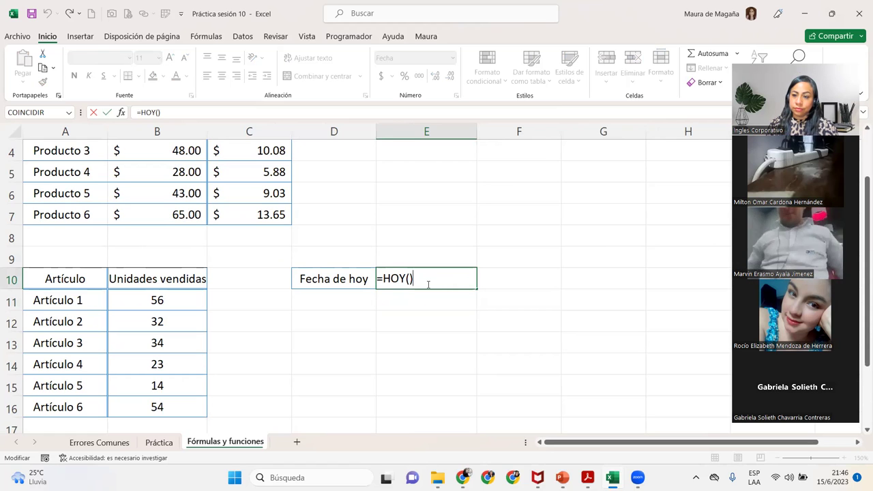
{"action": "key", "text": "Return"}
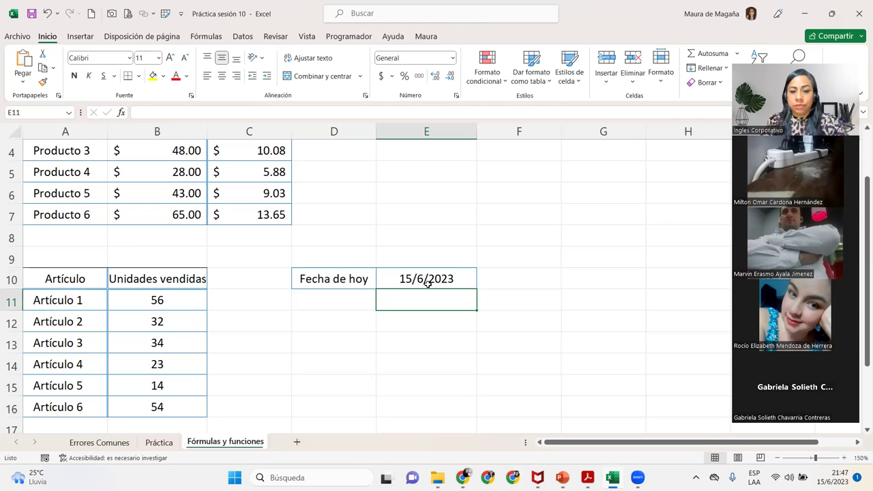
Enter the label "Fecha y hora actual" in D11 and fit column D's width to the text
{"action": "key", "text": "Left"}
{"action": "type", "text": "Fecha yt"}
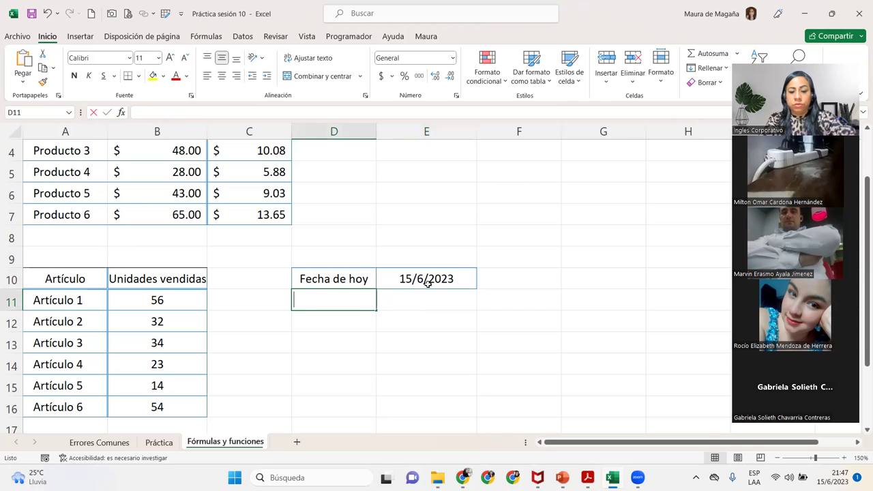
{"action": "key", "text": "BackSpace"}
{"action": "type", "text": "hora ac"}
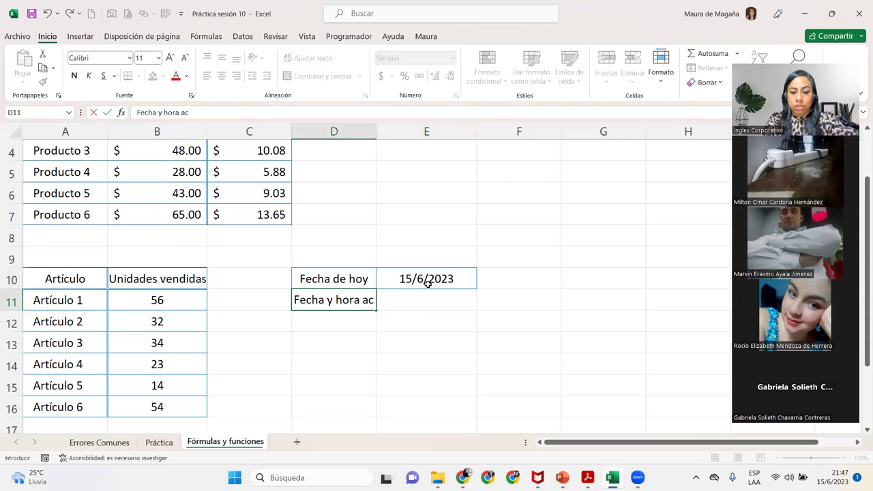
{"action": "type", "text": "tual"}
{"action": "key", "text": "Tab"}
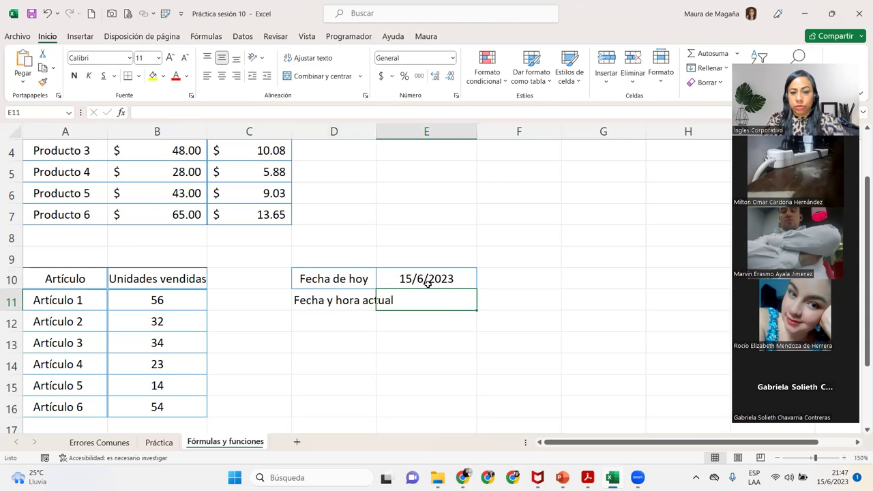
{"action": "double_click", "coordinate": [377, 121]}
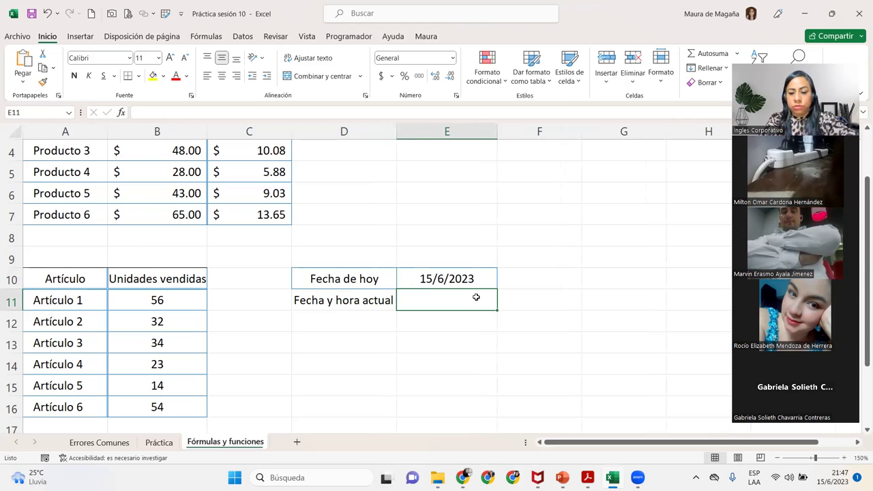
Insert the current date and time beside Fecha y hora actual in E11 with =AHORA()
{"action": "type", "text": "=ahora"}
{"action": "key", "text": "Tab"}
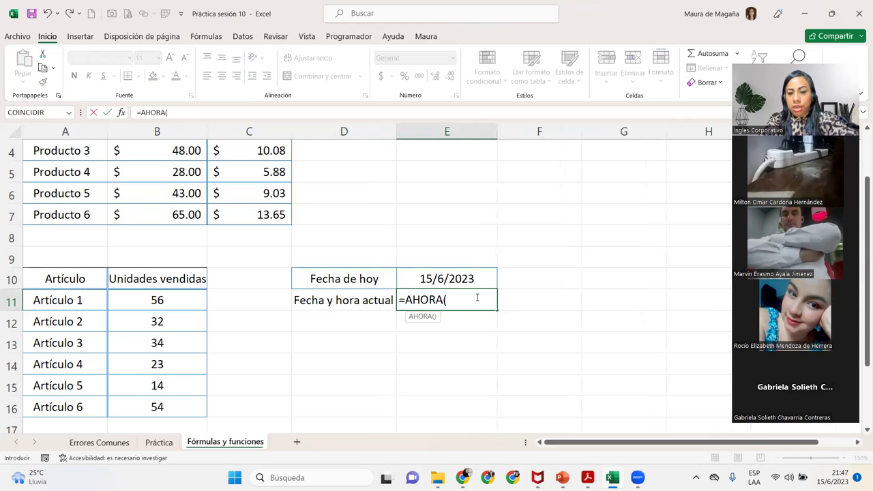
{"action": "type", "text": ")"}
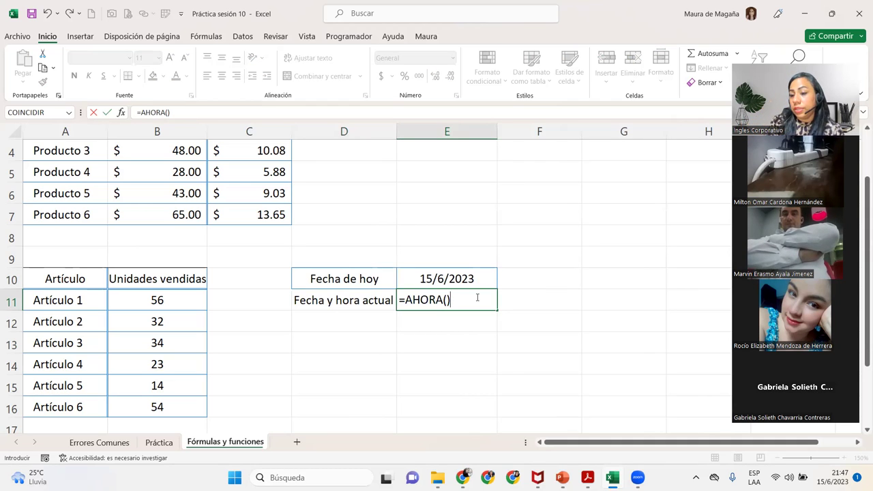
{"action": "key", "text": "Return"}
{"action": "left_click", "coordinate": [487, 301]}
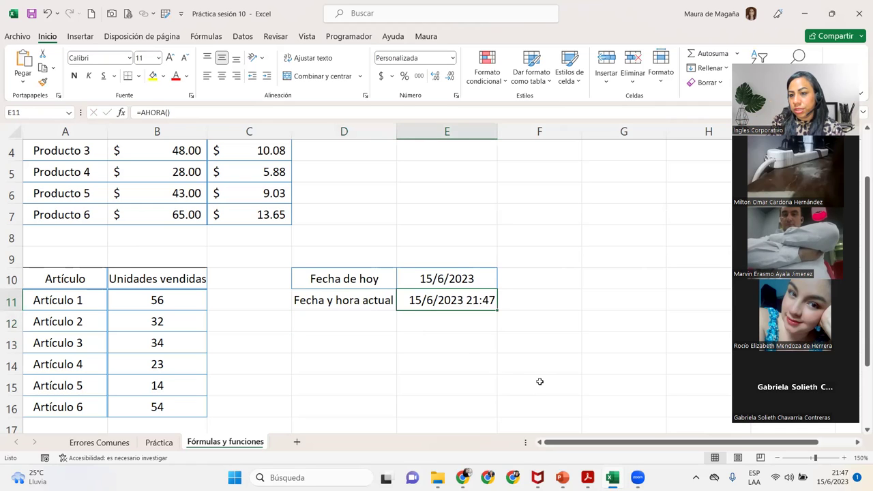
Inspect the syntax of the Fecha y hora actual formula in E11, leaving it as is
{"action": "left_click", "coordinate": [400, 337]}
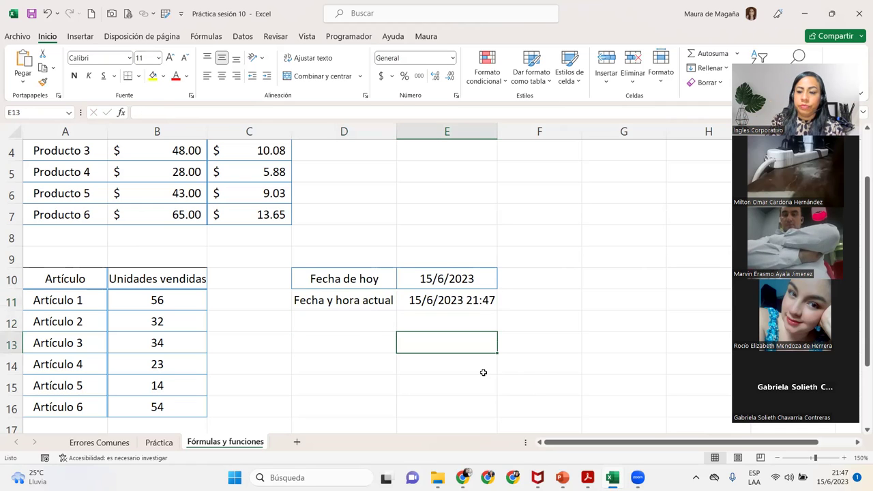
{"action": "left_click", "coordinate": [490, 297]}
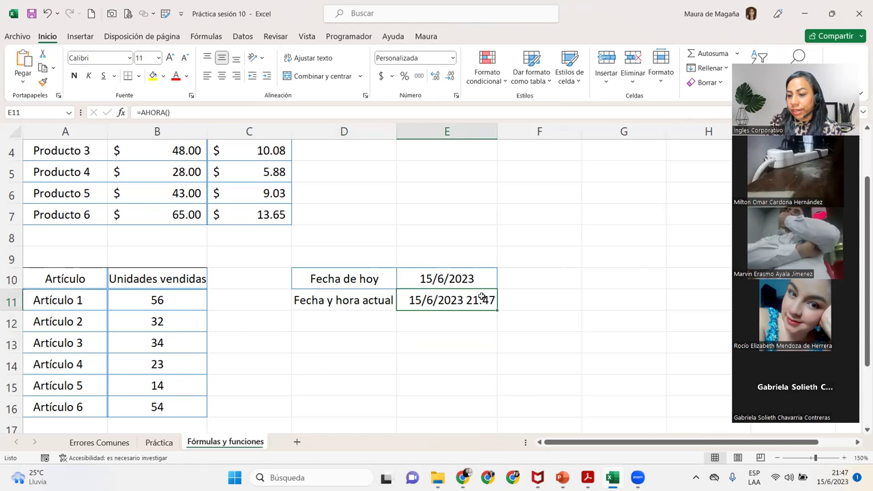
{"action": "double_click", "coordinate": [482, 298]}
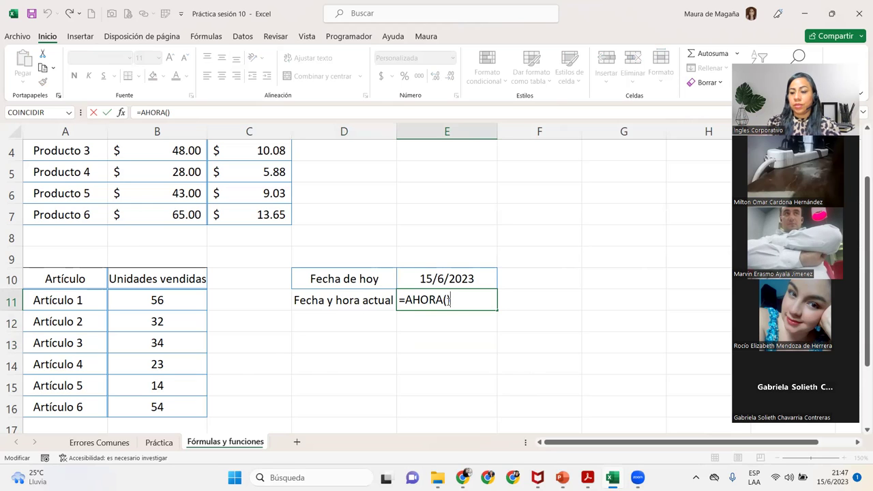
{"action": "key", "text": "Return"}
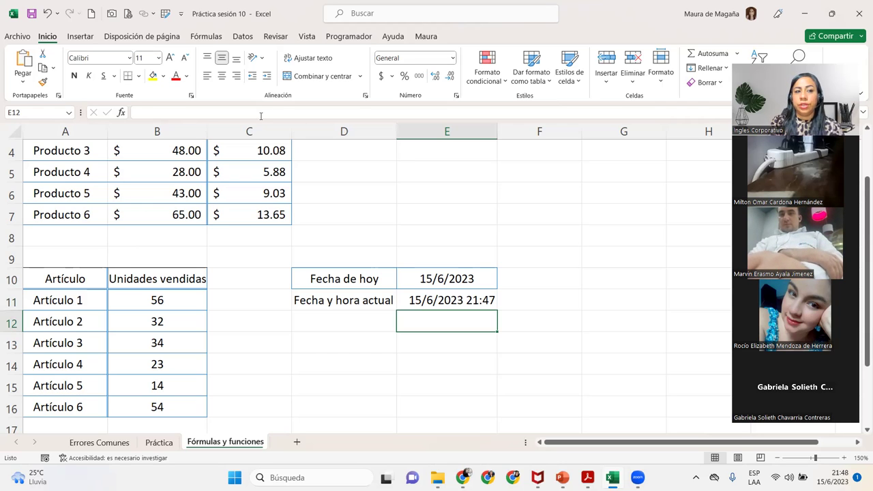
Save the workbook, open Práctica sesión 8 from the Prácticas folder and select G2 on Formato Condicional de Números
{"action": "left_click", "coordinate": [32, 13]}
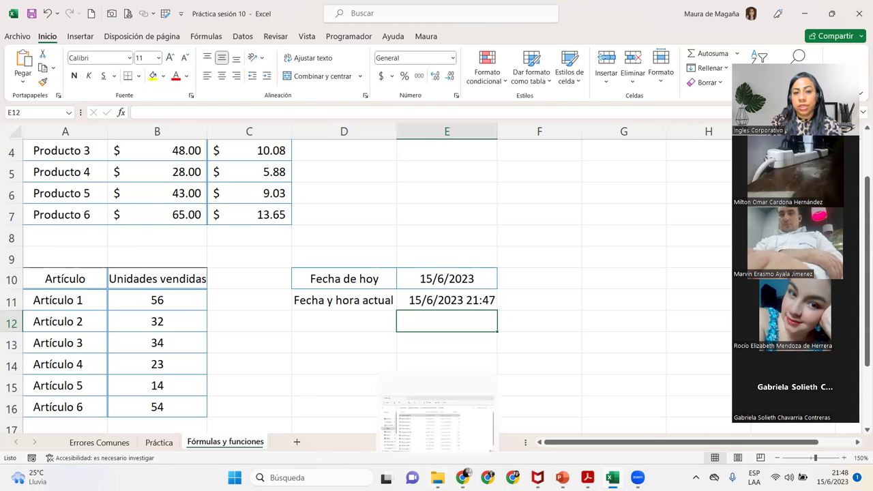
{"action": "left_click", "coordinate": [437, 478]}
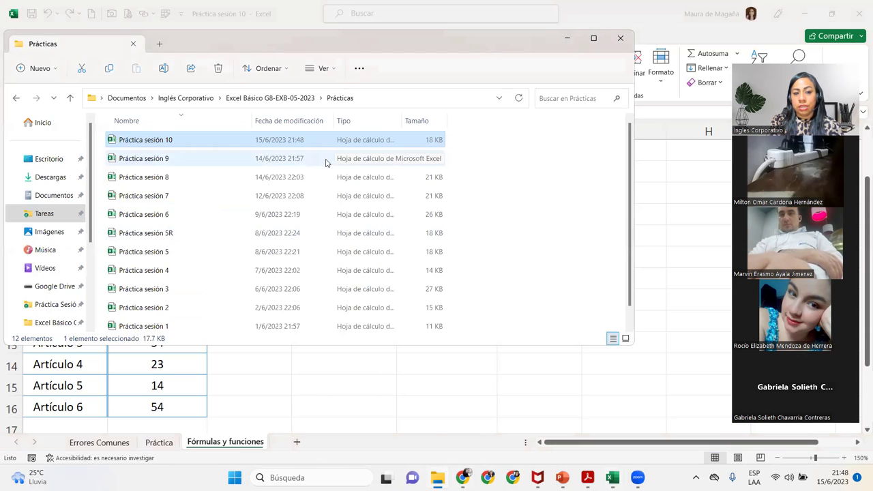
{"action": "double_click", "coordinate": [148, 176]}
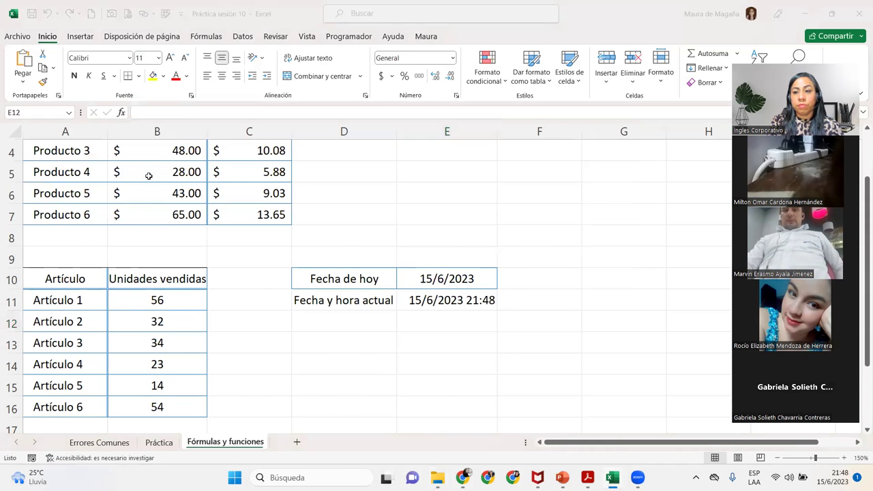
{"action": "left_click", "coordinate": [470, 205]}
{"action": "left_click", "coordinate": [484, 189]}
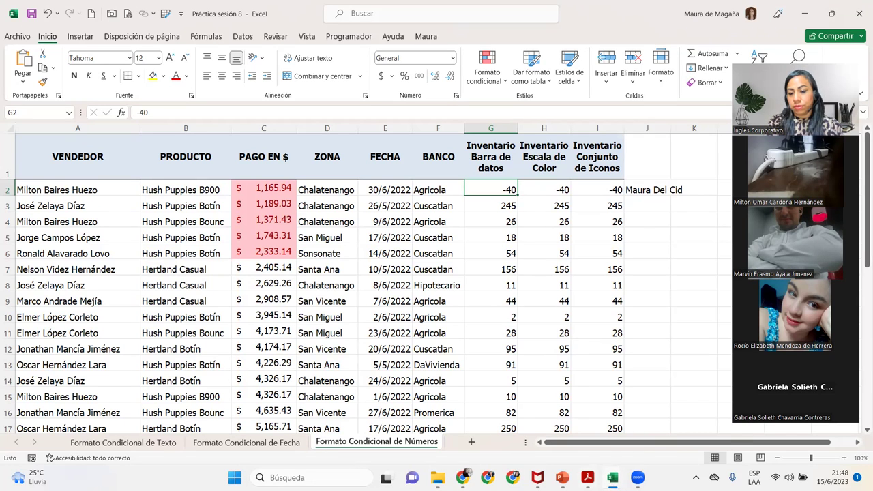
Switch to the Práctica sesión 10 workbook and recheck the Fecha y hora actual formula in E11 without altering it
{"action": "mouse_move", "coordinate": [612, 478]}
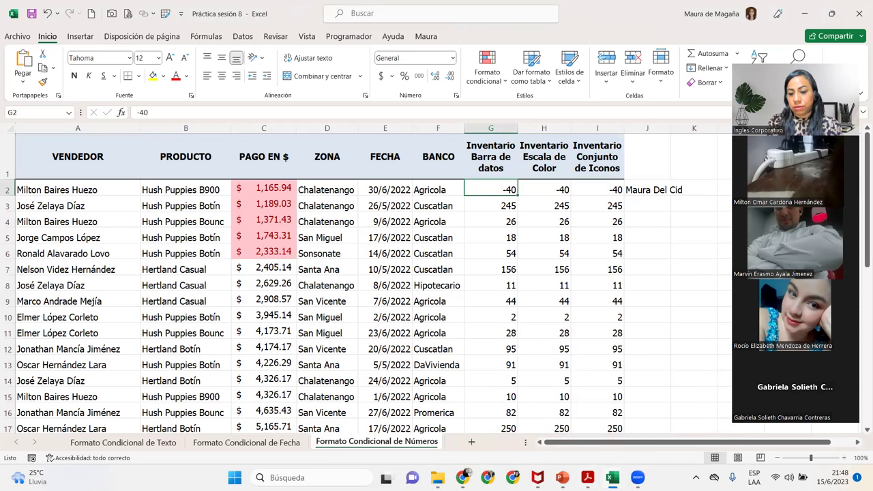
{"action": "left_click", "coordinate": [563, 431]}
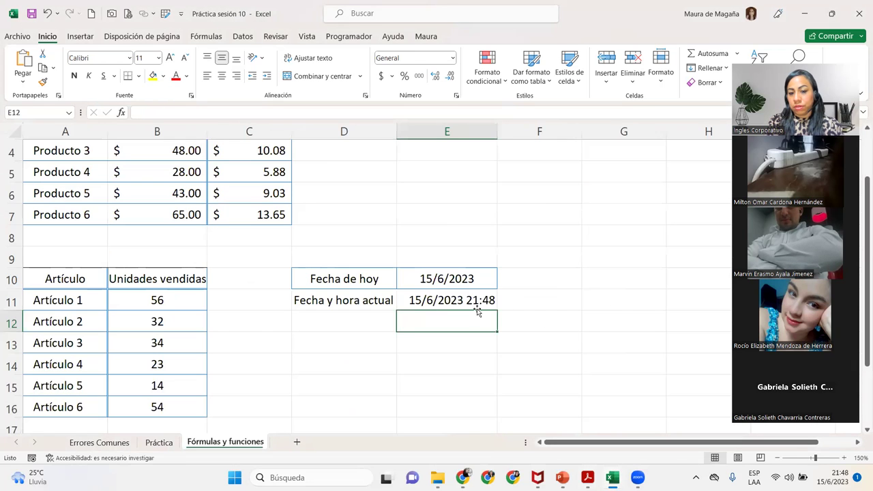
{"action": "double_click", "coordinate": [482, 299]}
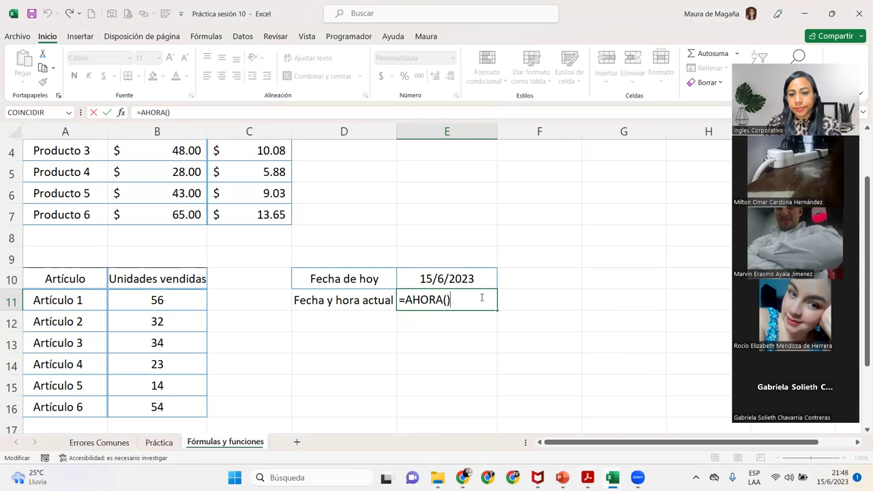
{"action": "key", "text": "Return"}
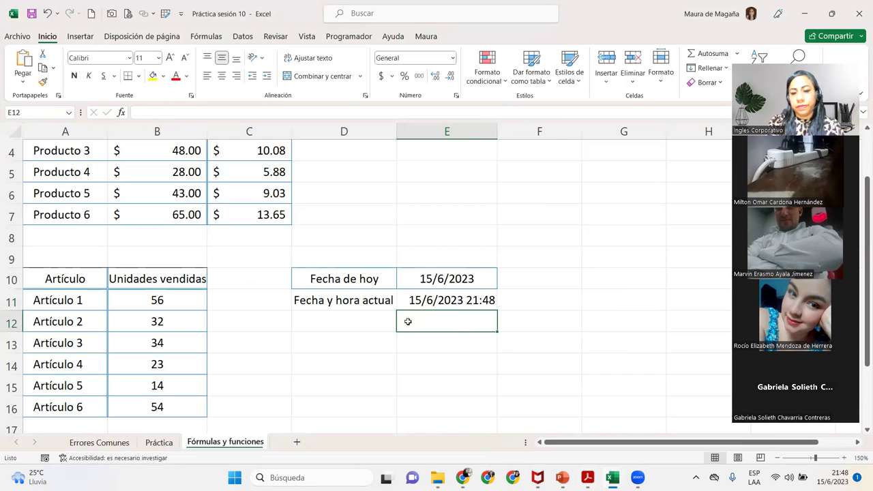
{"action": "left_click", "coordinate": [488, 301]}
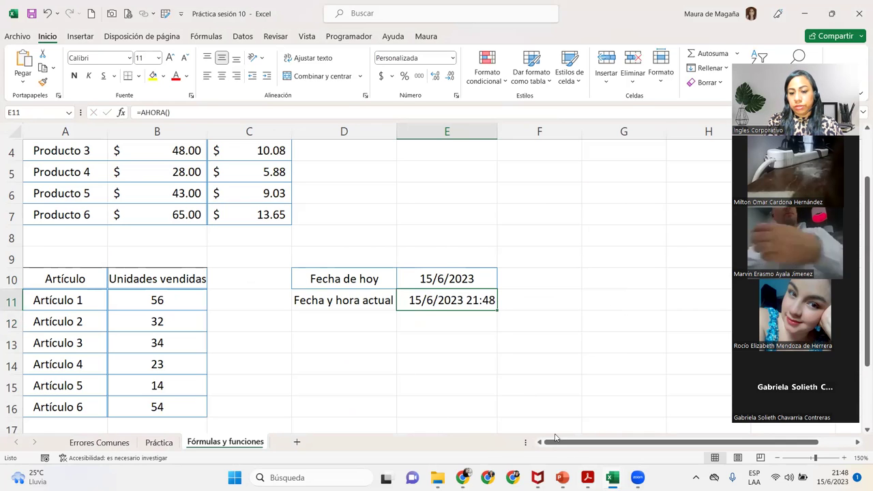
In Práctica sesión 8, apply orange gradient-fill data bars to the named range Barra_datos on Formato Condicional de Números
{"action": "mouse_move", "coordinate": [537, 477]}
{"action": "mouse_move", "coordinate": [612, 478]}
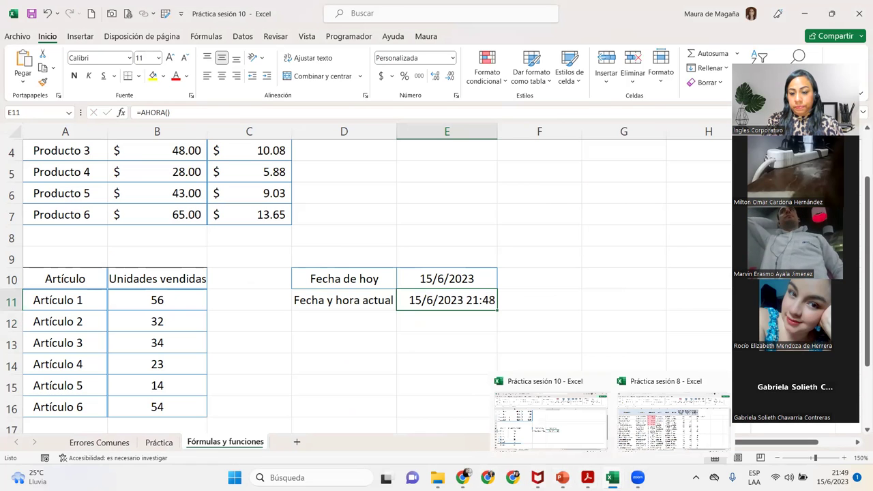
{"action": "left_click", "coordinate": [653, 445]}
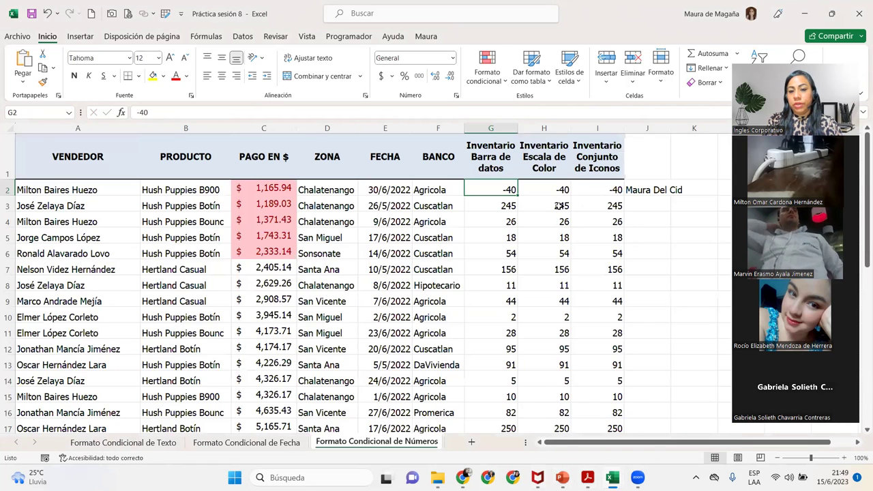
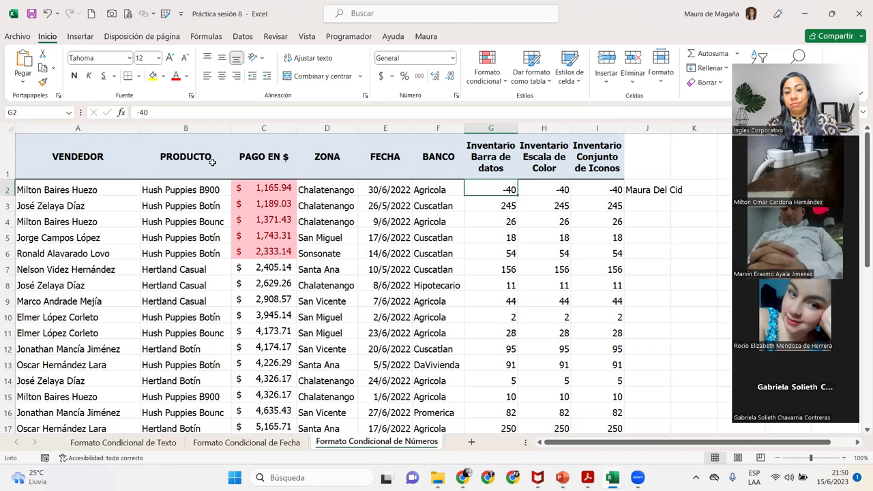
{"action": "left_click", "coordinate": [61, 113]}
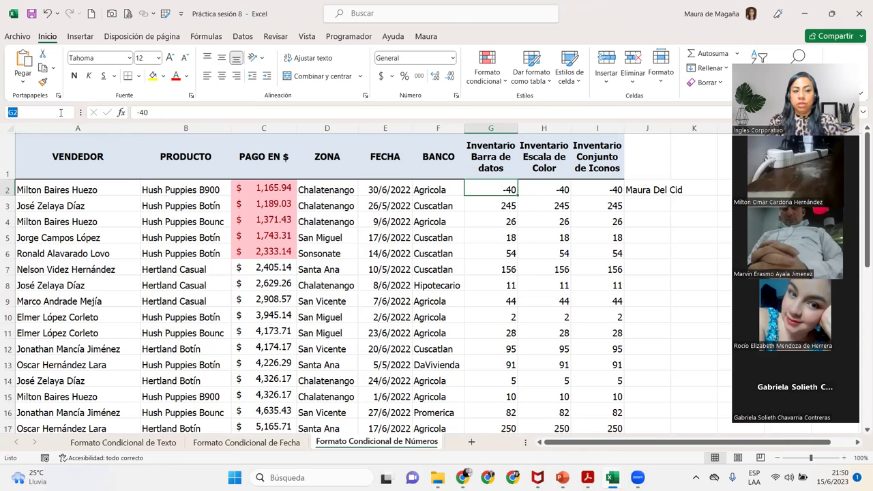
{"action": "left_click", "coordinate": [72, 115]}
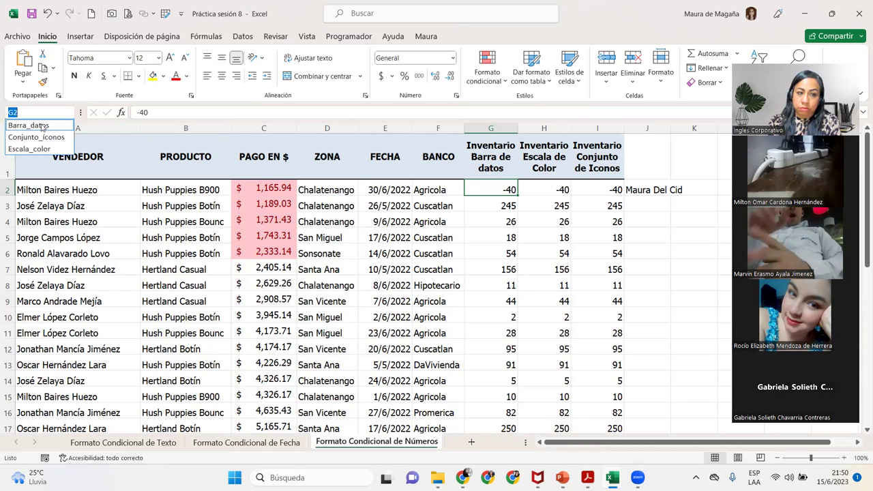
{"action": "left_click", "coordinate": [42, 127]}
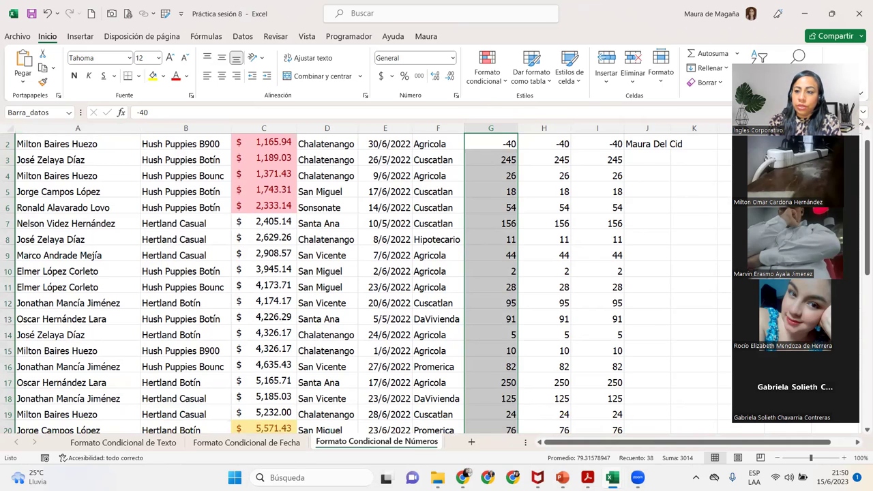
{"action": "scroll", "coordinate": [866, 178], "scroll_direction": "up", "scroll_amount": 1}
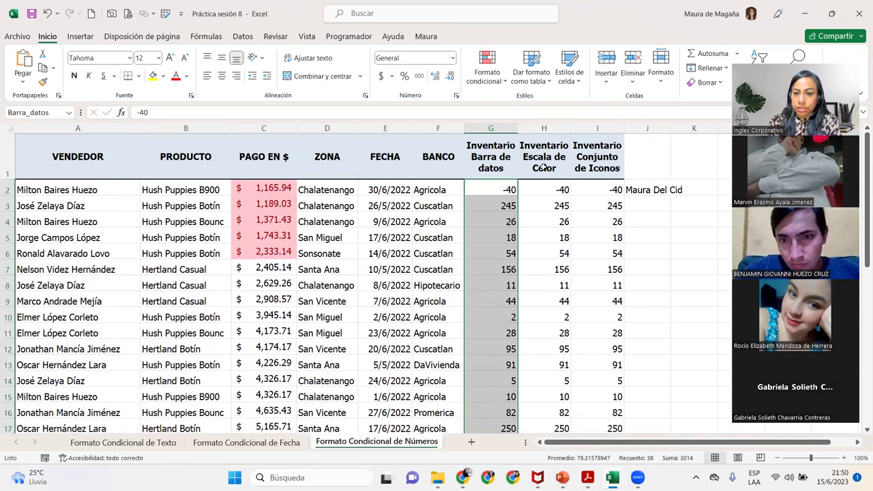
{"action": "left_click", "coordinate": [503, 77]}
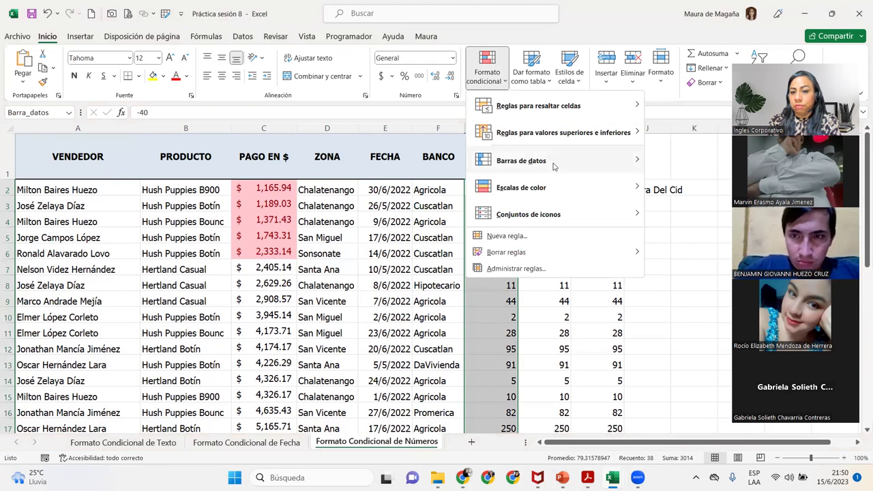
{"action": "mouse_move", "coordinate": [557, 163]}
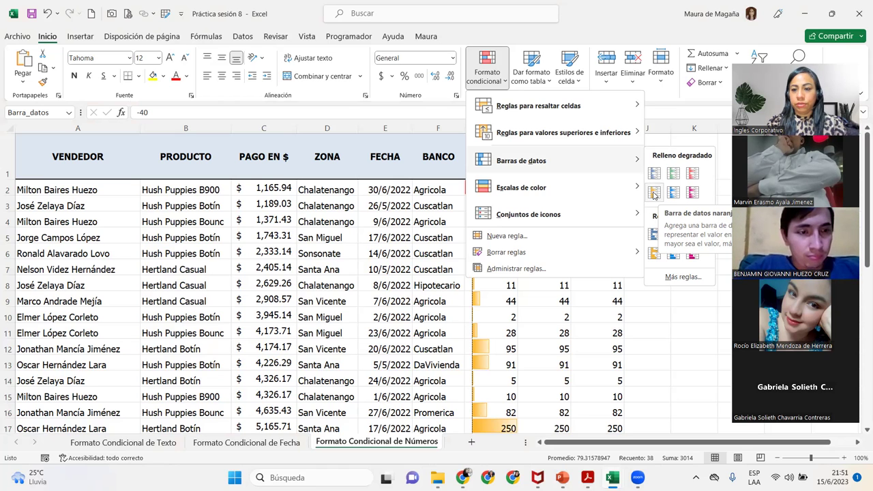
{"action": "left_click", "coordinate": [653, 195]}
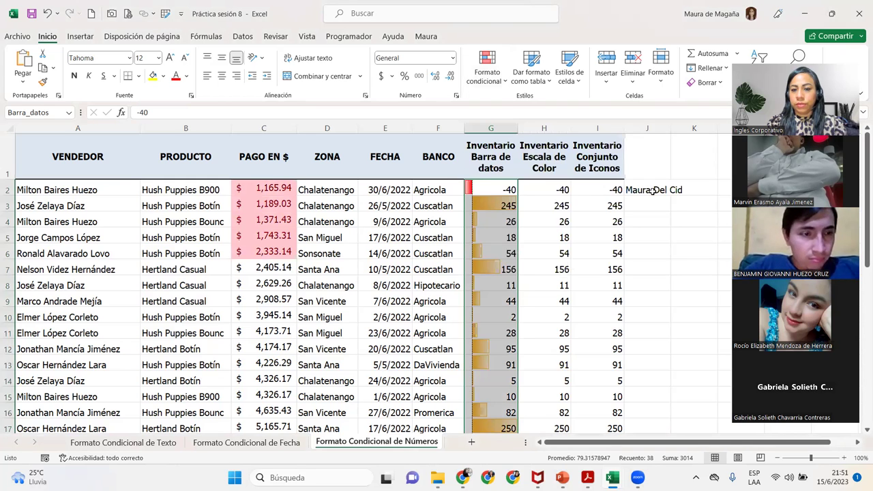
Examine the data bars in the Inventario Barra de datos column, comparing the negative value in G2 with G3 and G17
{"action": "left_click", "coordinate": [481, 189]}
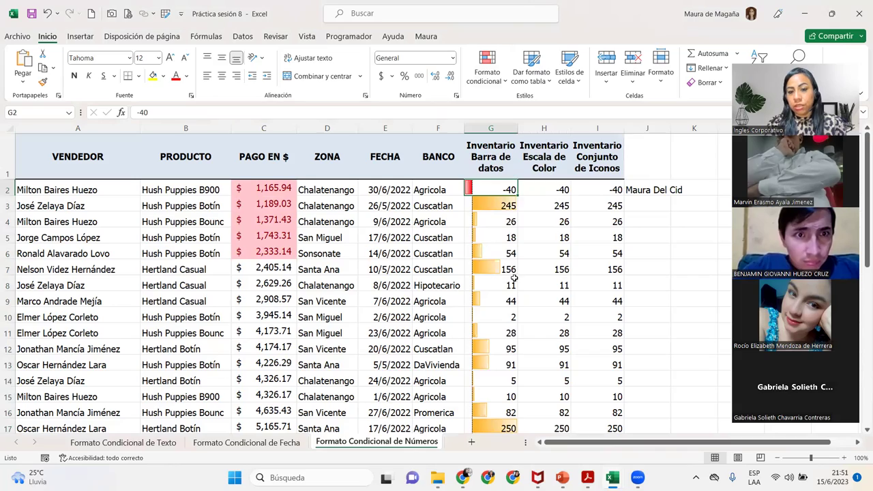
{"action": "left_click_drag", "start_coordinate": [861, 182], "coordinate": [861, 155]}
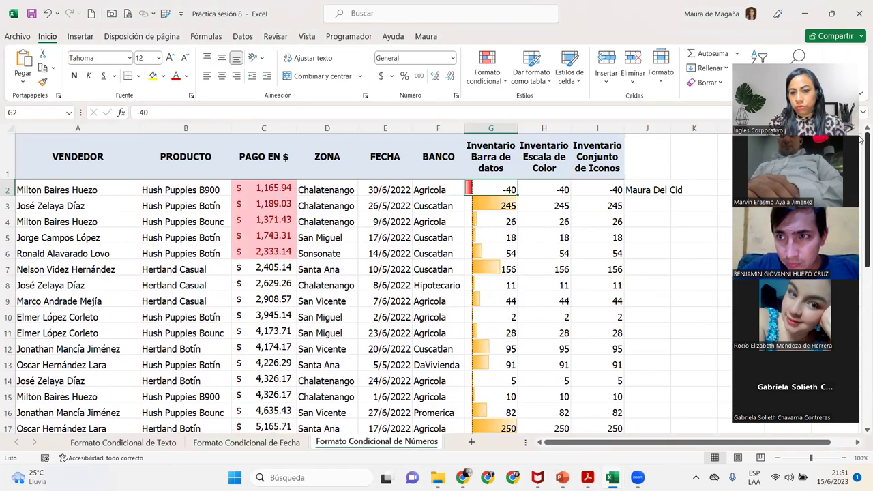
{"action": "left_click", "coordinate": [500, 203]}
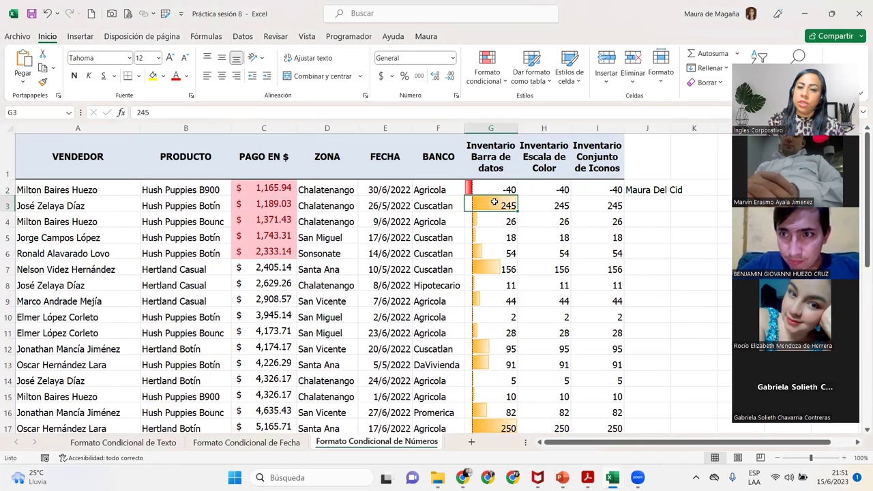
{"action": "left_click", "coordinate": [489, 427]}
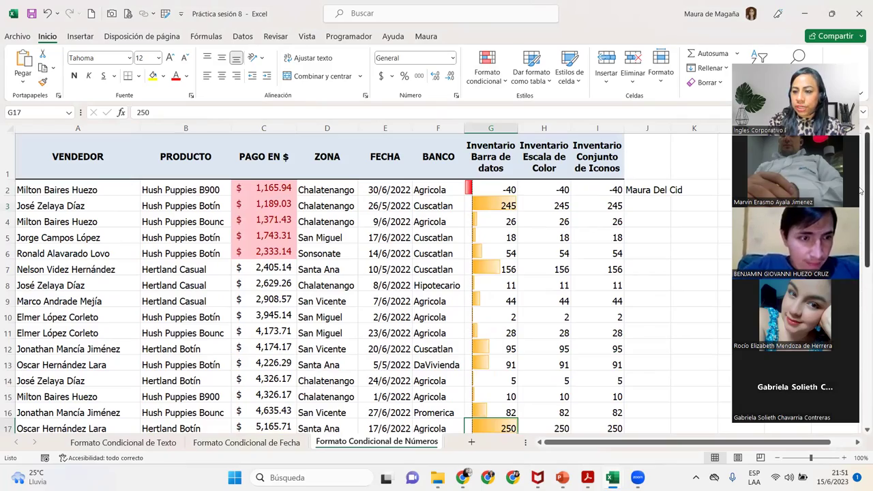
{"action": "scroll", "coordinate": [861, 242], "scroll_direction": "down", "scroll_amount": 2}
{"action": "left_click_drag", "start_coordinate": [861, 273], "coordinate": [860, 92]}
{"action": "left_click", "coordinate": [489, 191]}
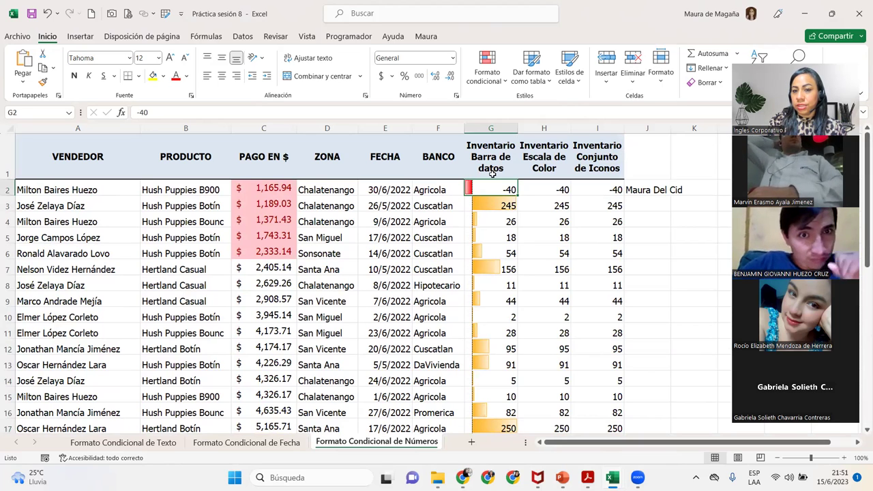
Review the settings of the Barra de datos rule applied to G2:G39 and close the rule dialogs without changes
{"action": "left_click", "coordinate": [492, 75]}
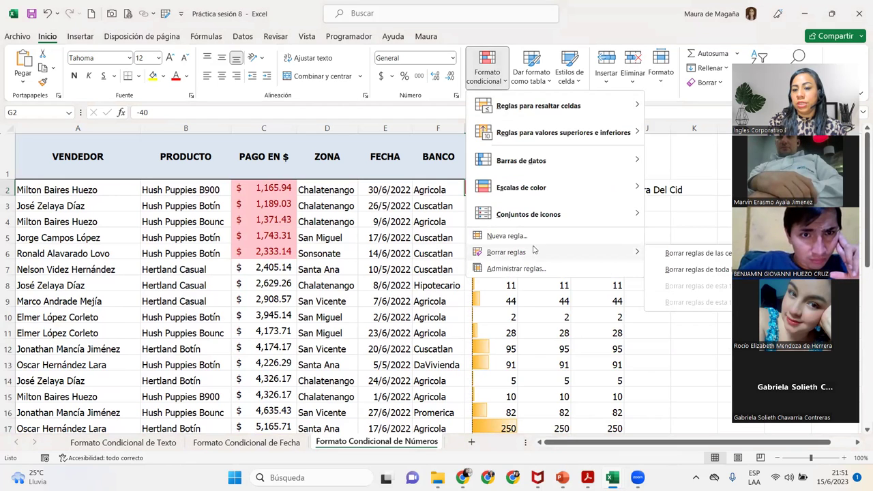
{"action": "left_click", "coordinate": [546, 268]}
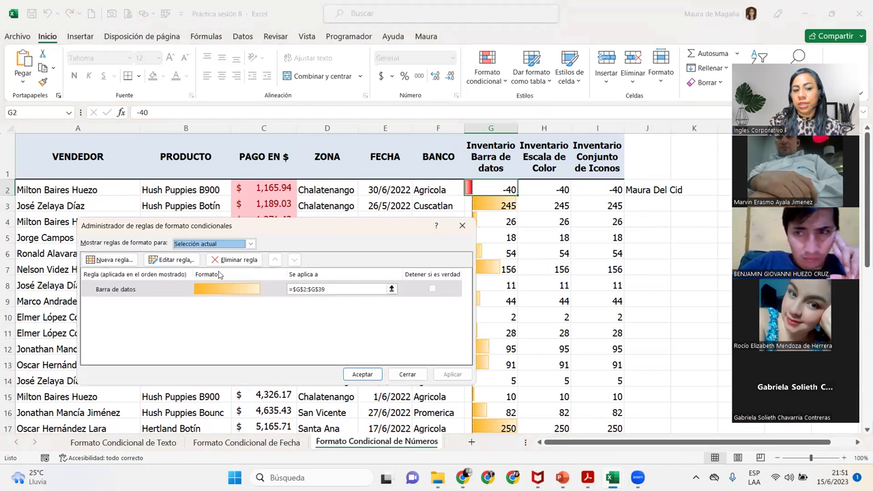
{"action": "left_click", "coordinate": [139, 292]}
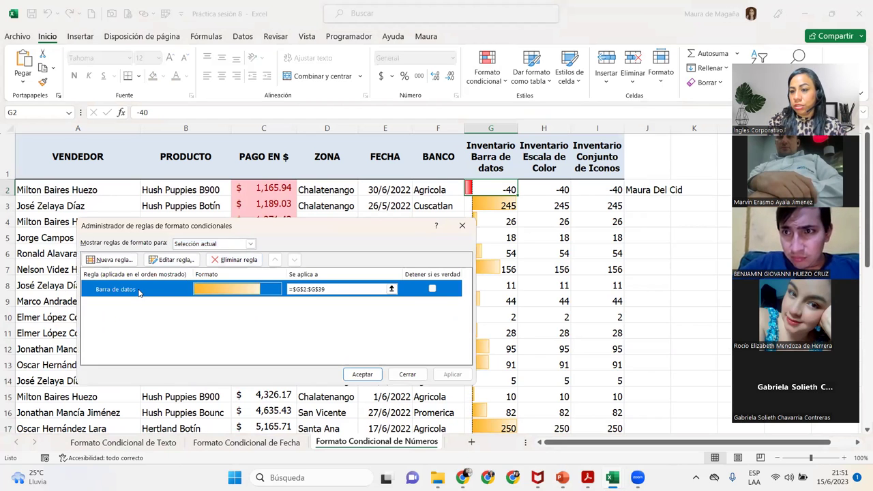
{"action": "left_click", "coordinate": [172, 260]}
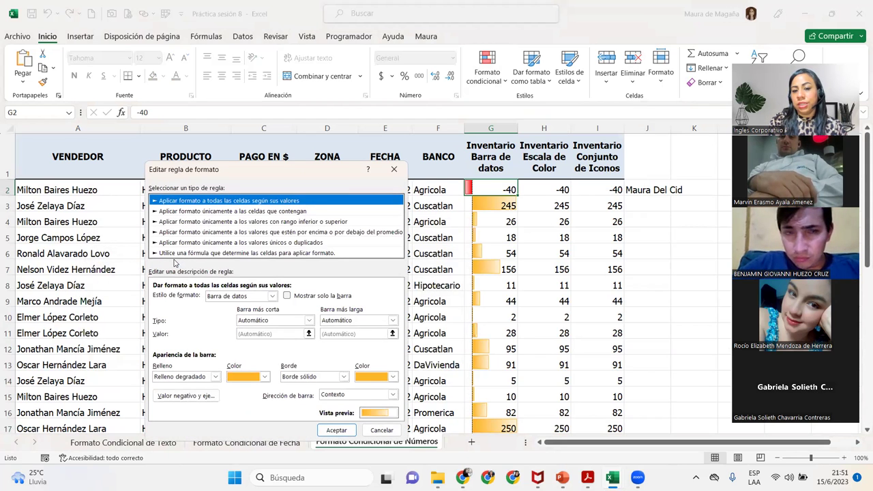
{"action": "left_click_drag", "start_coordinate": [279, 170], "coordinate": [401, 99]}
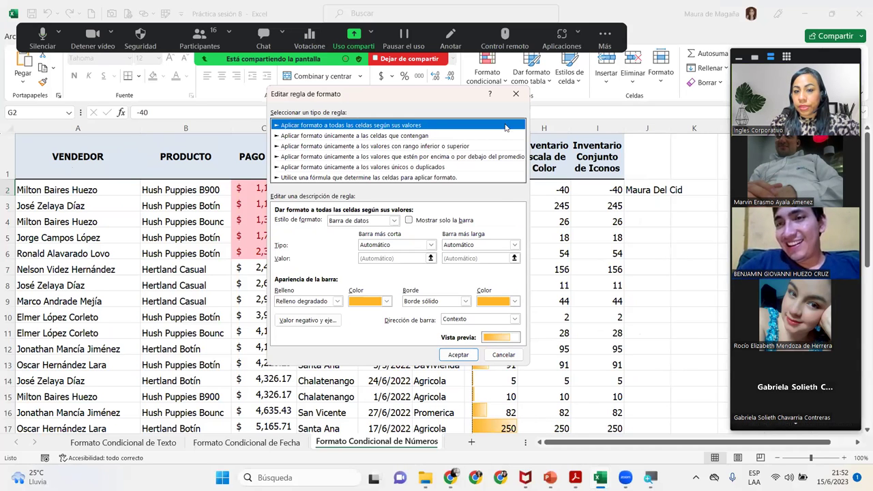
{"action": "left_click", "coordinate": [516, 93]}
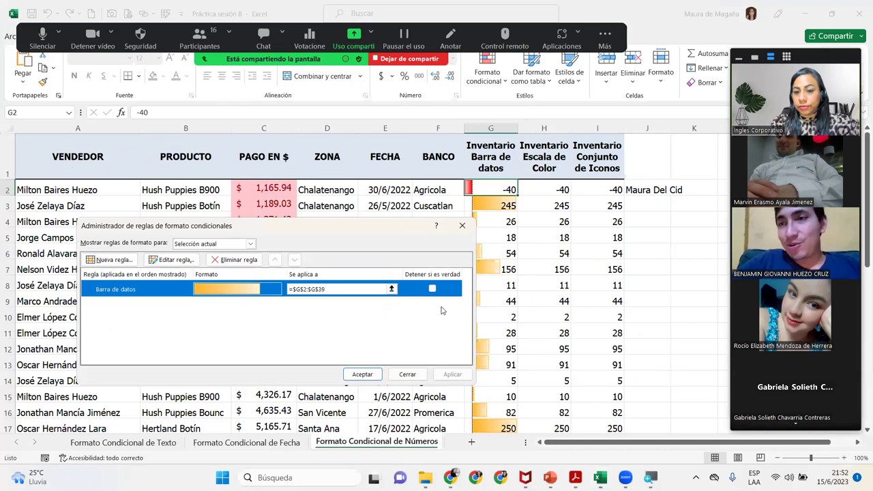
{"action": "left_click", "coordinate": [463, 231]}
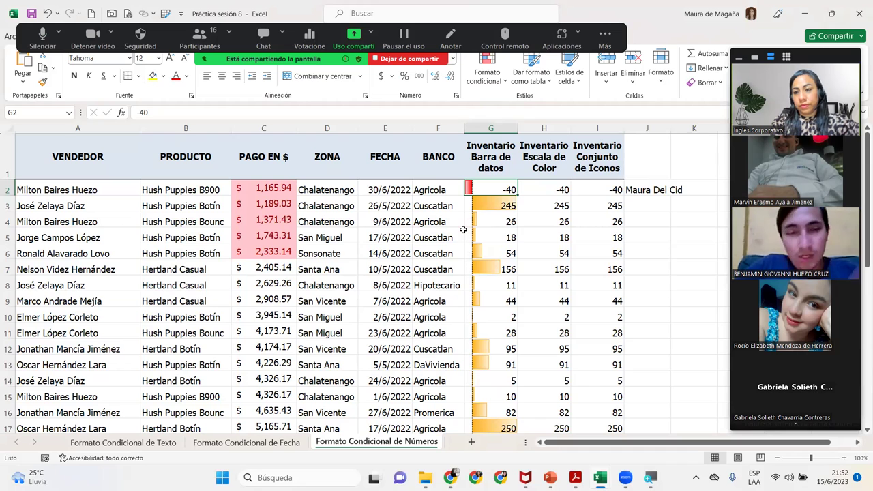
Review the gradient-fill data bar presets in conditional formatting, including the orange one, without applying a new rule
{"action": "left_click", "coordinate": [476, 71]}
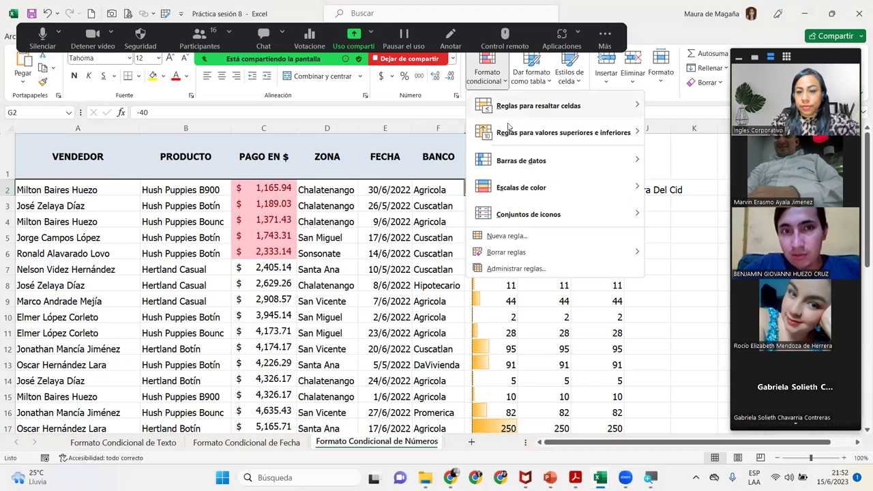
{"action": "mouse_move", "coordinate": [523, 160]}
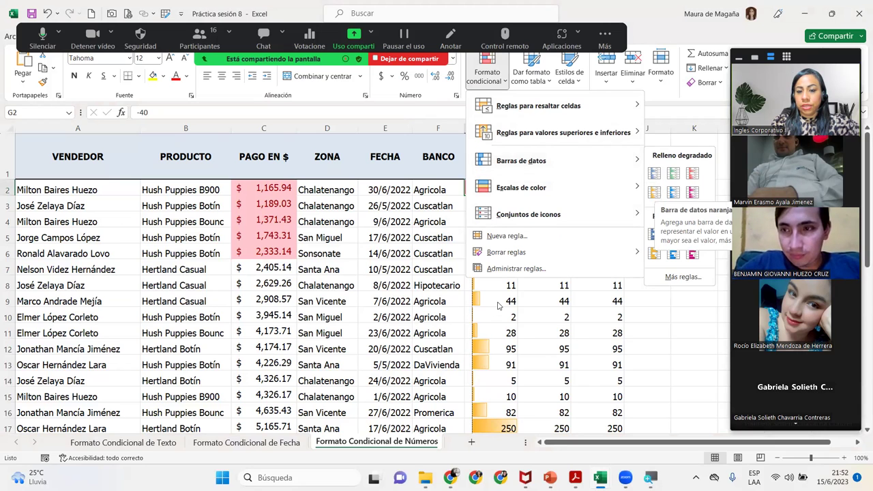
{"action": "left_click", "coordinate": [654, 193]}
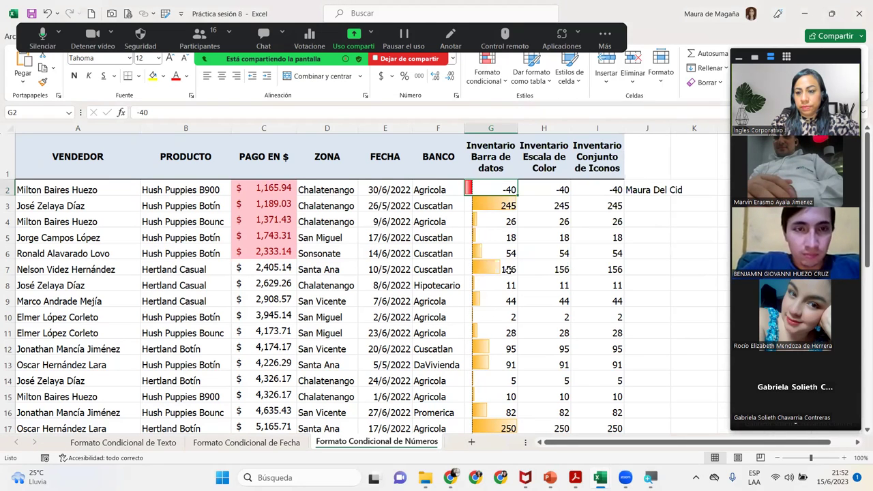
Select the named range Barra_datos and open its Barra de datos rule for editing
{"action": "left_click", "coordinate": [69, 113]}
{"action": "left_click", "coordinate": [29, 125]}
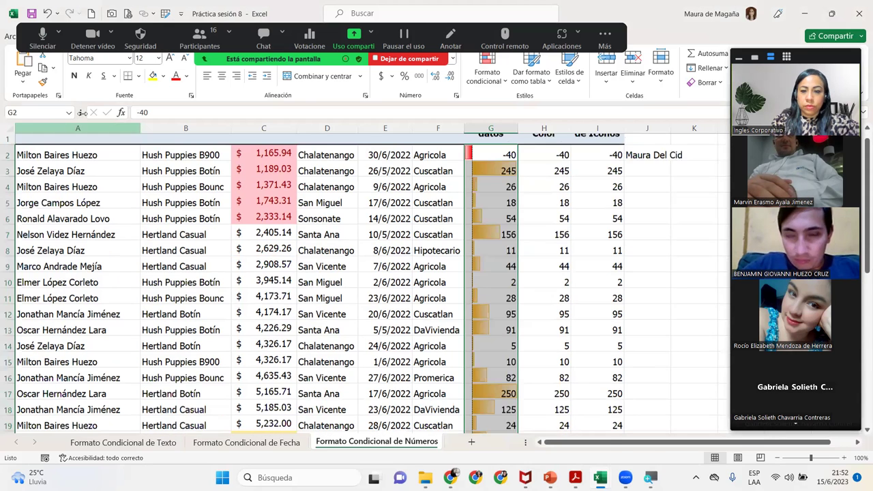
{"action": "left_click", "coordinate": [493, 80]}
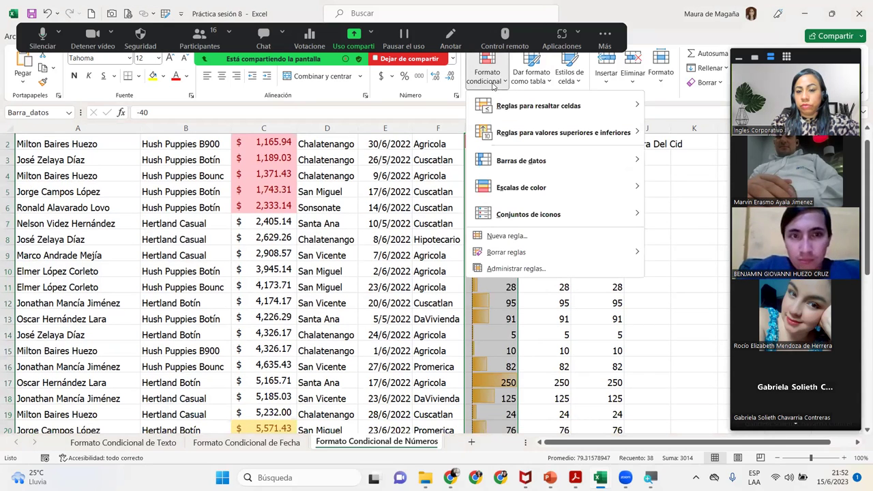
{"action": "left_click", "coordinate": [508, 270]}
{"action": "left_click", "coordinate": [162, 291]}
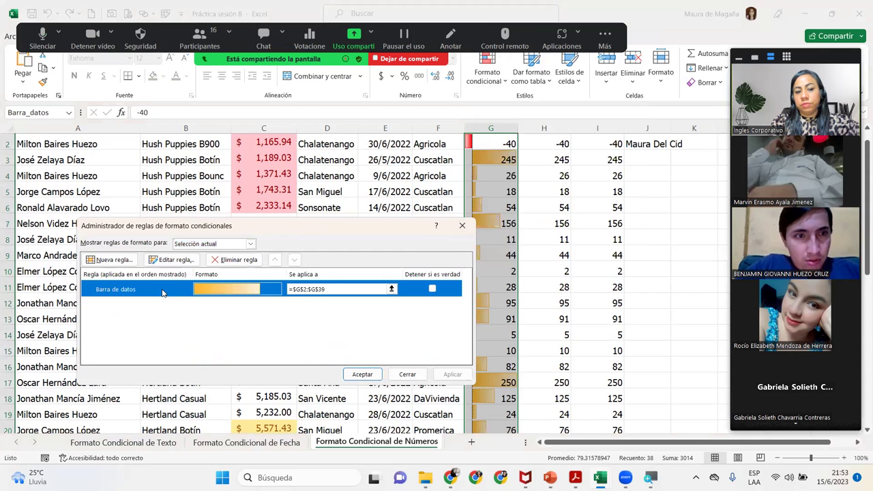
{"action": "left_click", "coordinate": [179, 265]}
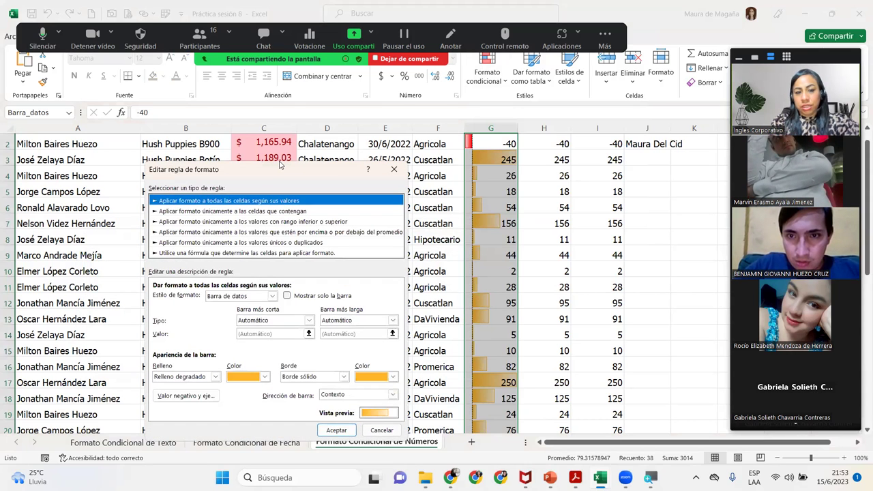
{"action": "left_click_drag", "start_coordinate": [280, 164], "coordinate": [427, 115]}
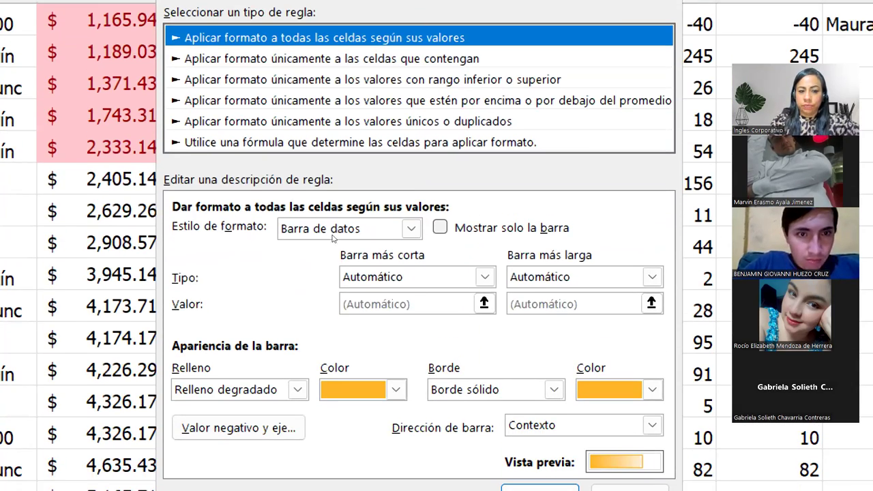
Try Número as the shortest bar's type, then set it back to Automático, keeping the Barra de datos format style
{"action": "left_click", "coordinate": [411, 229]}
{"action": "key", "text": "Escape"}
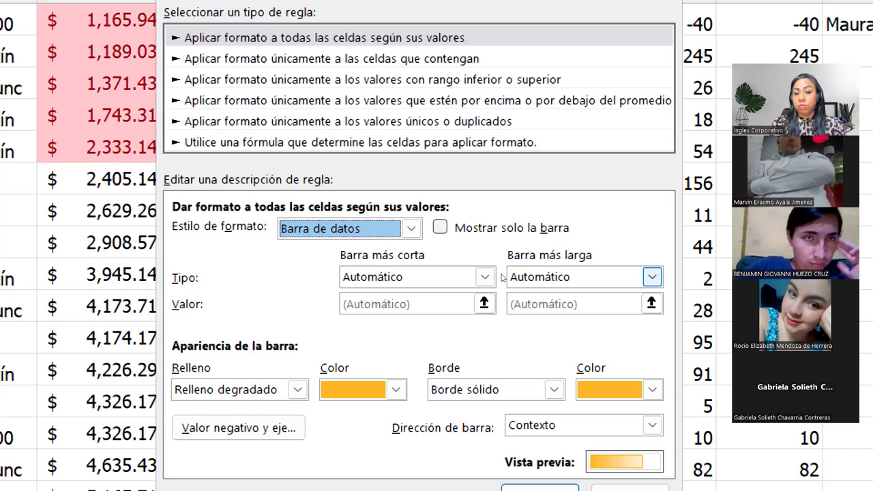
{"action": "left_click", "coordinate": [436, 276]}
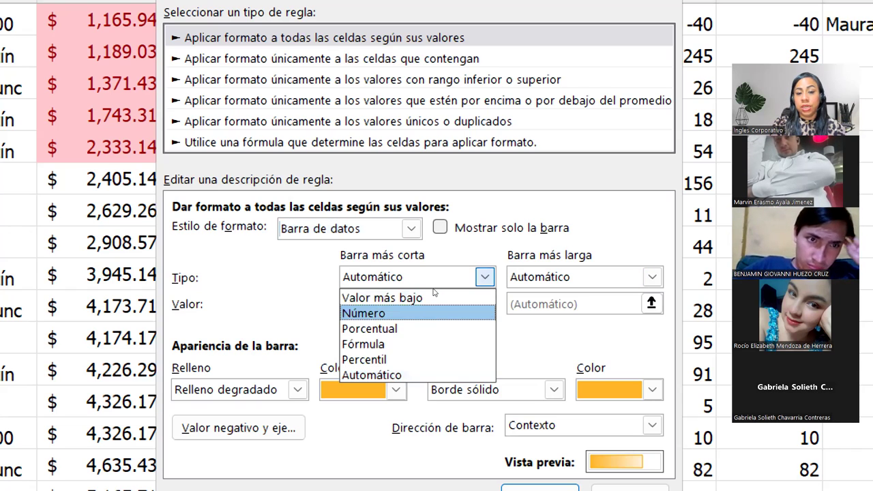
{"action": "key", "text": "Return"}
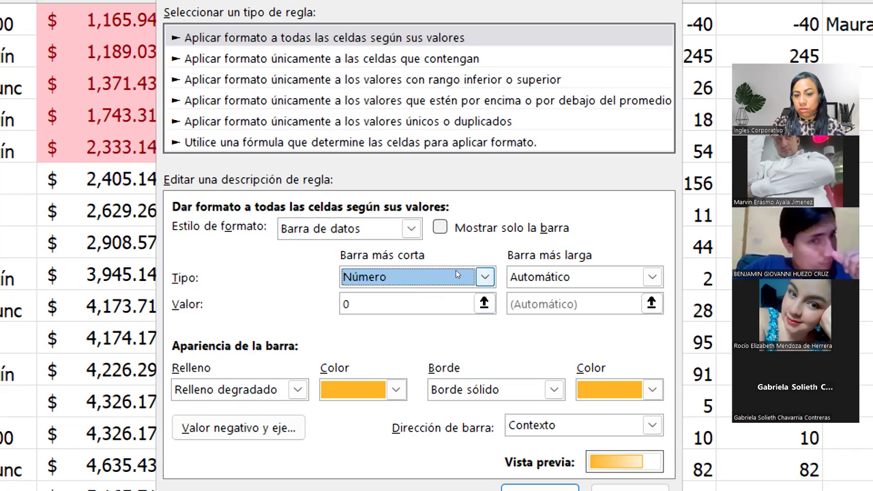
{"action": "left_click", "coordinate": [423, 280]}
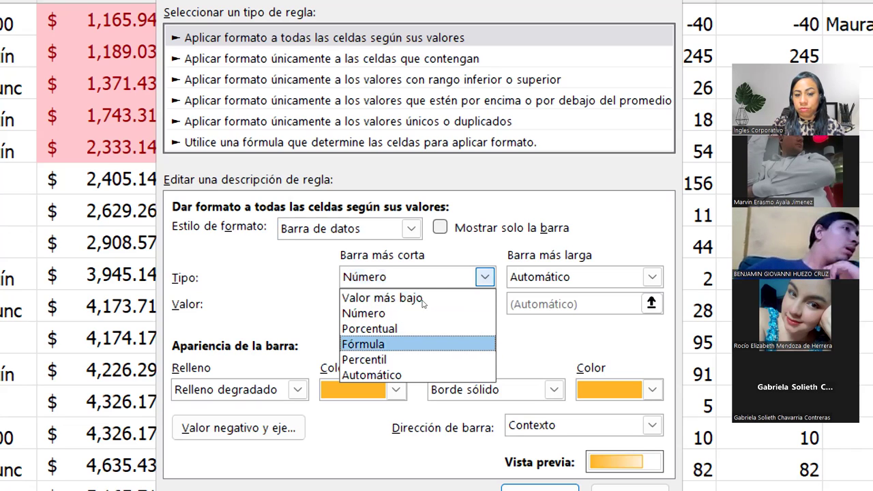
{"action": "key", "text": "Return"}
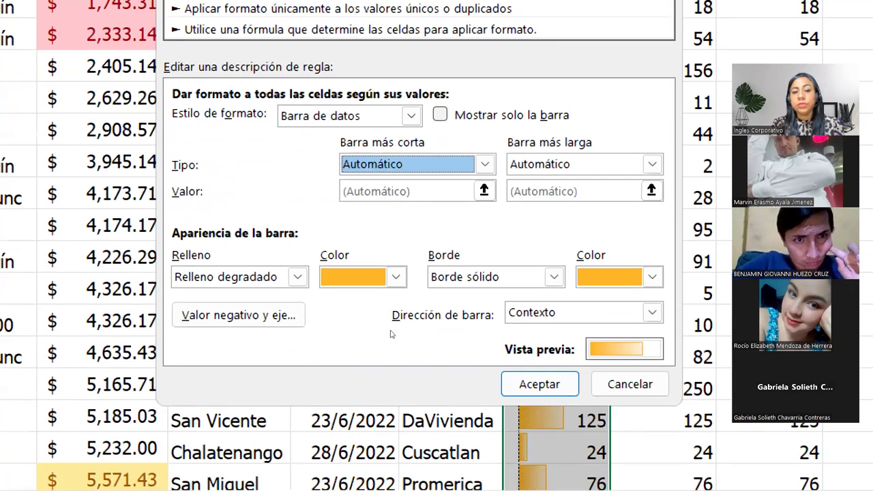
Keep Relleno degradado for the data bars and set their fill color to Naranja, Énfasis 6, Oscuro 50%
{"action": "key", "text": "alt+Down"}
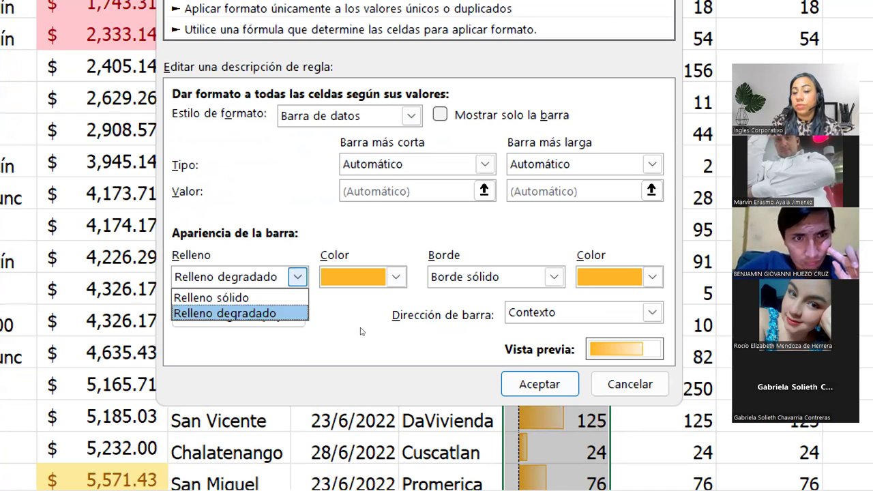
{"action": "key", "text": "Return"}
{"action": "key", "text": "Tab"}
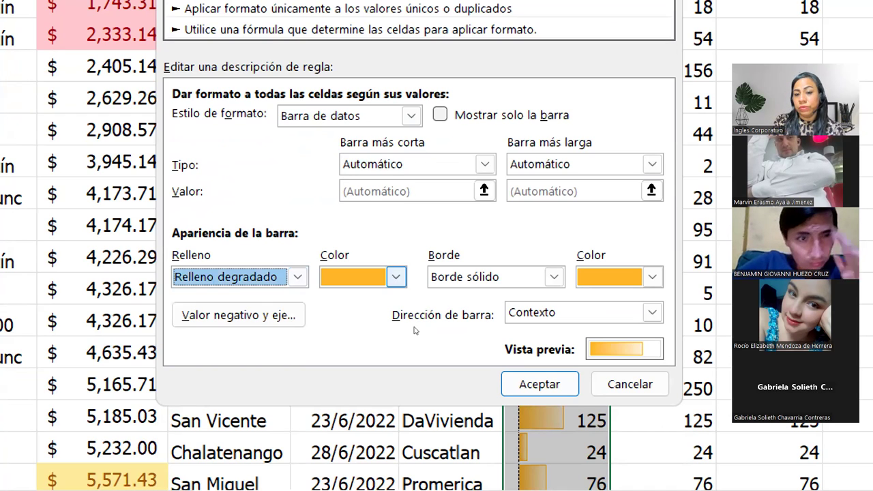
{"action": "key", "text": "alt+Down"}
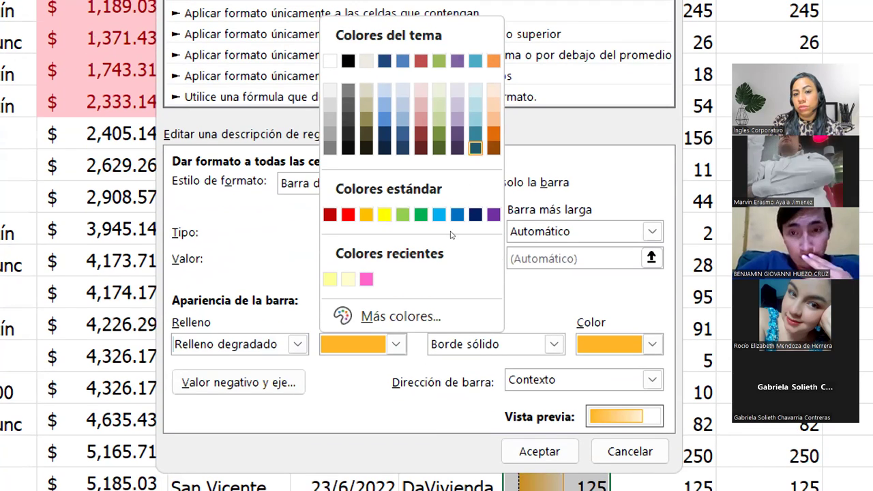
{"action": "key", "text": "Down"}
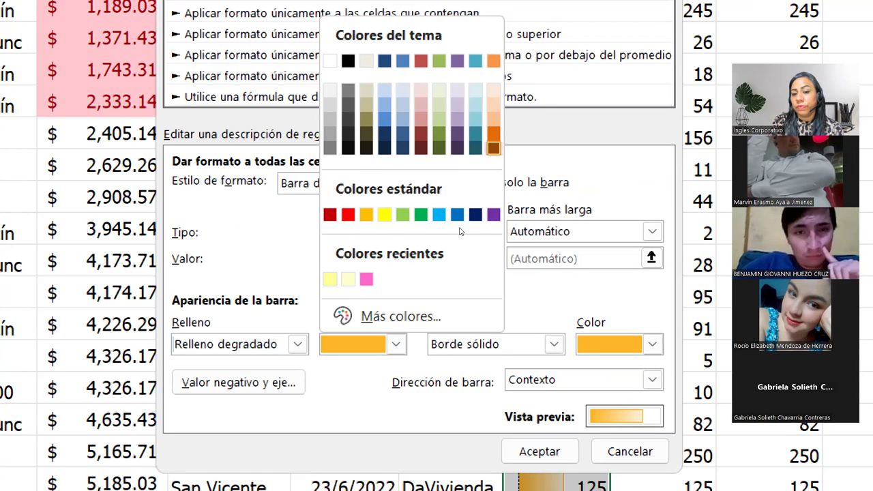
{"action": "key", "text": "Return"}
Set the data bars' border to Sin borde and apply the edited rule to G2:G39
{"action": "key", "text": "alt+Down"}
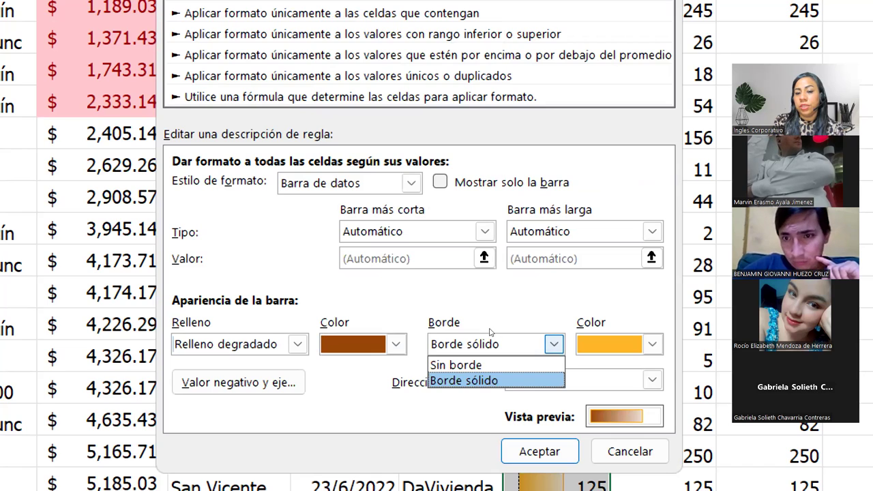
{"action": "key", "text": "Up"}
{"action": "key", "text": "Return"}
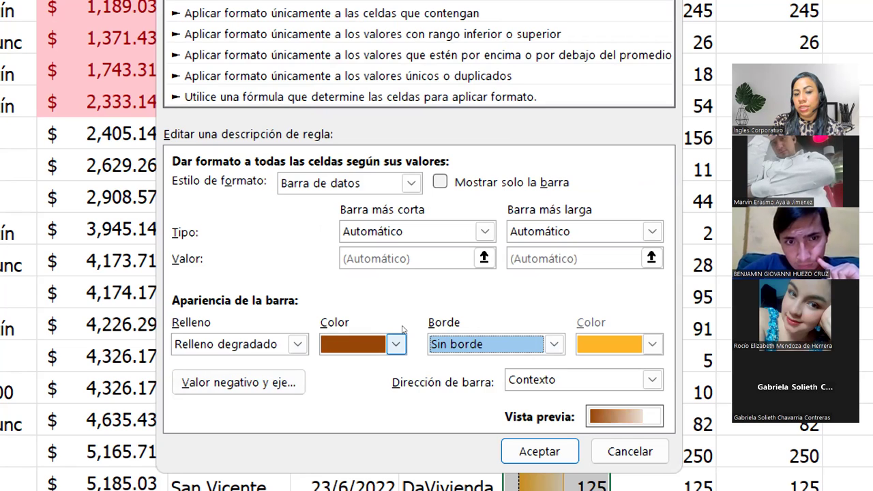
{"action": "key", "text": "shift+Tab"}
{"action": "key", "text": "alt+Down"}
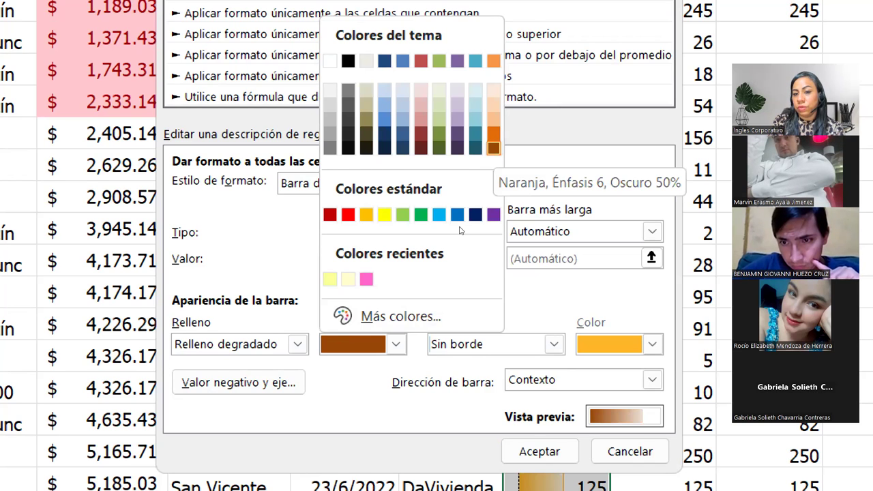
{"action": "key", "text": "Escape"}
{"action": "key", "text": "Tab"}
{"action": "key", "text": "alt+Down"}
{"action": "key", "text": "Escape"}
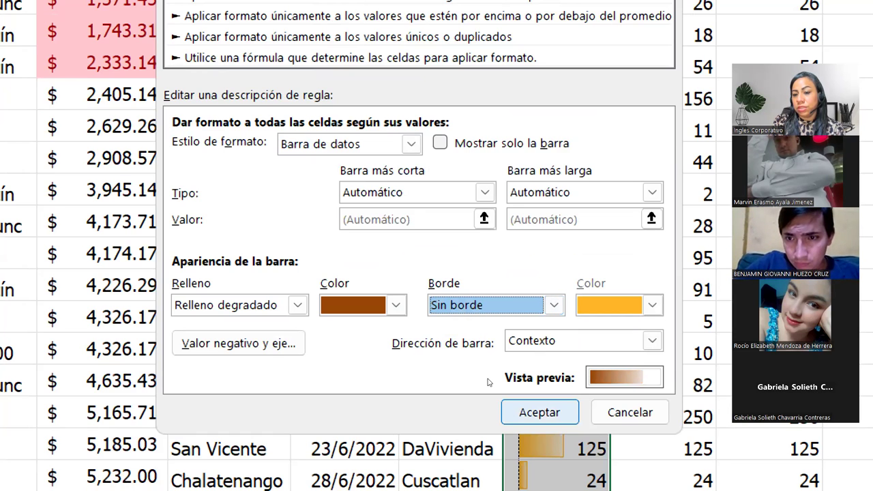
{"action": "key", "text": "Return"}
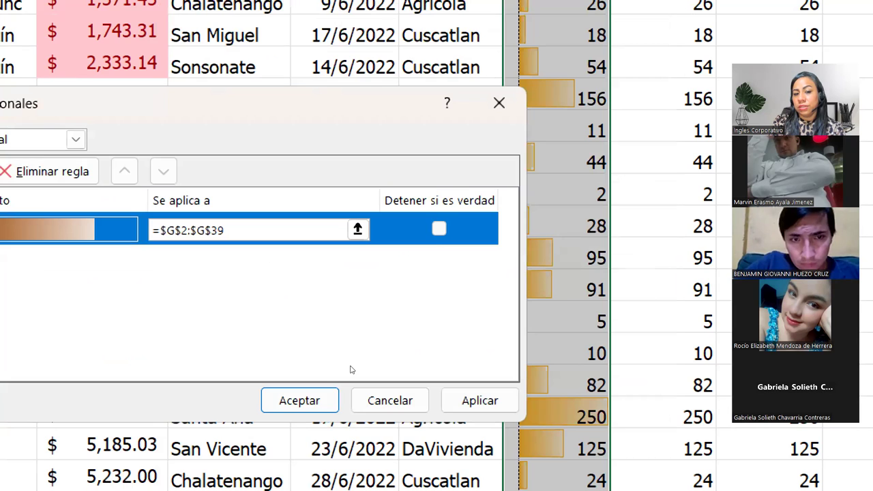
{"action": "key", "text": "Return"}
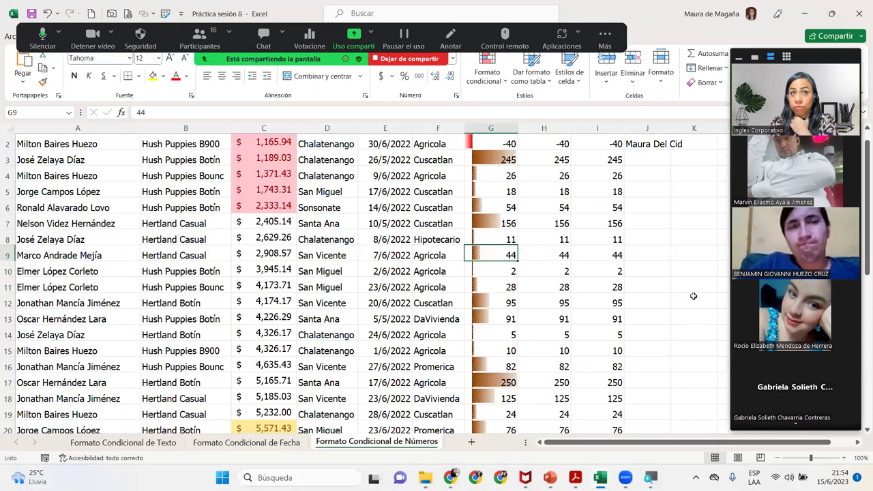
Select G2 and examine the negative value's bar against the other data bars in Inventario Barra de datos
{"action": "left_click", "coordinate": [501, 143]}
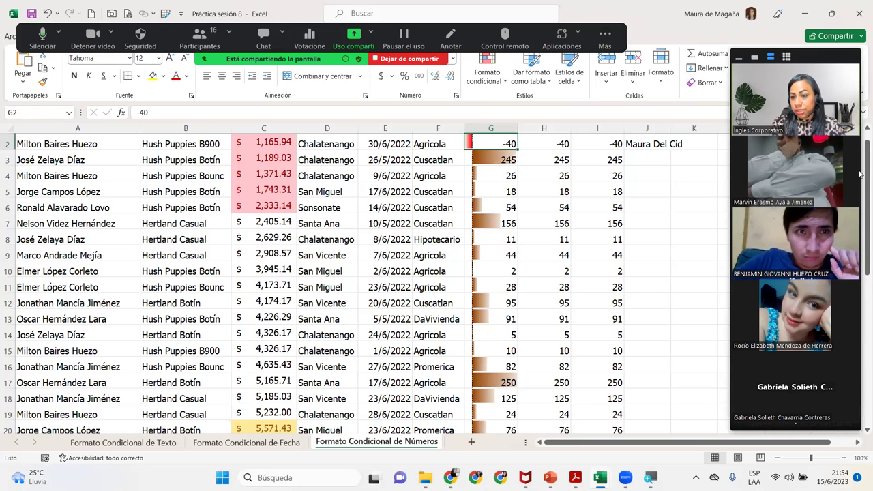
{"action": "scroll", "coordinate": [861, 144], "scroll_direction": "up", "scroll_amount": 1}
{"action": "scroll", "coordinate": [860, 140], "scroll_direction": "up", "scroll_amount": 1}
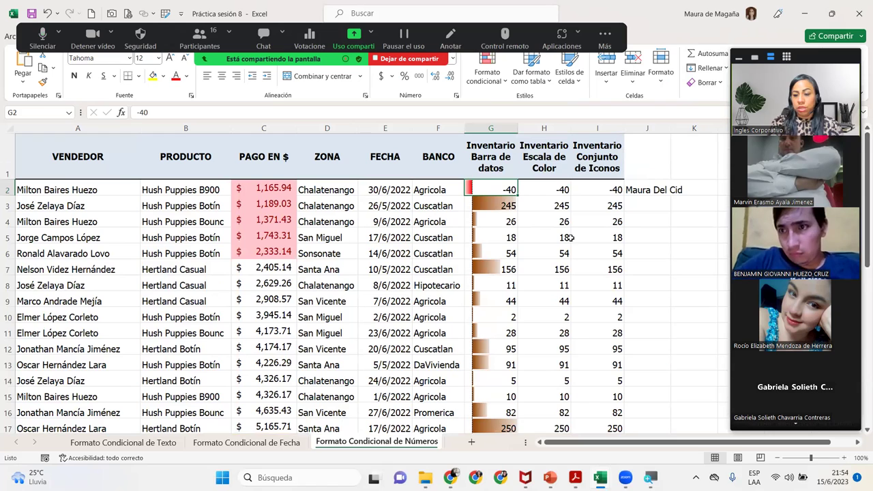
Select the named range Escala_color and show the color scale options in conditional formatting
{"action": "left_click", "coordinate": [71, 113]}
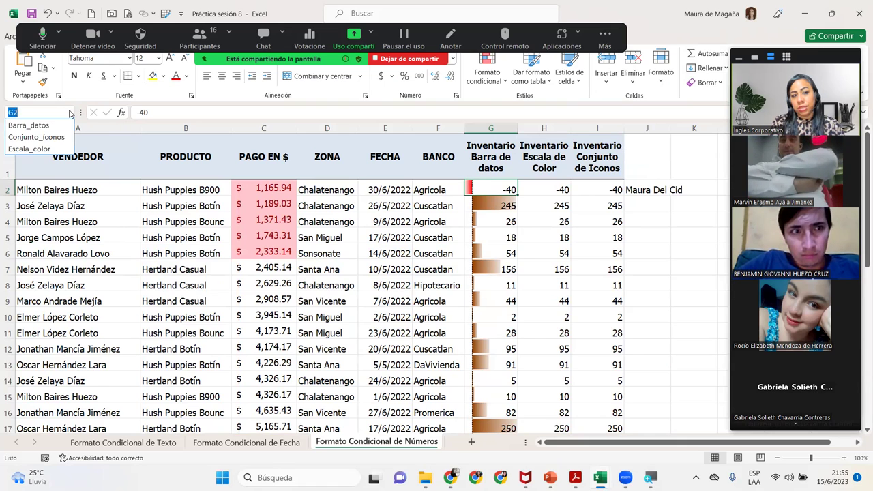
{"action": "left_click", "coordinate": [44, 149]}
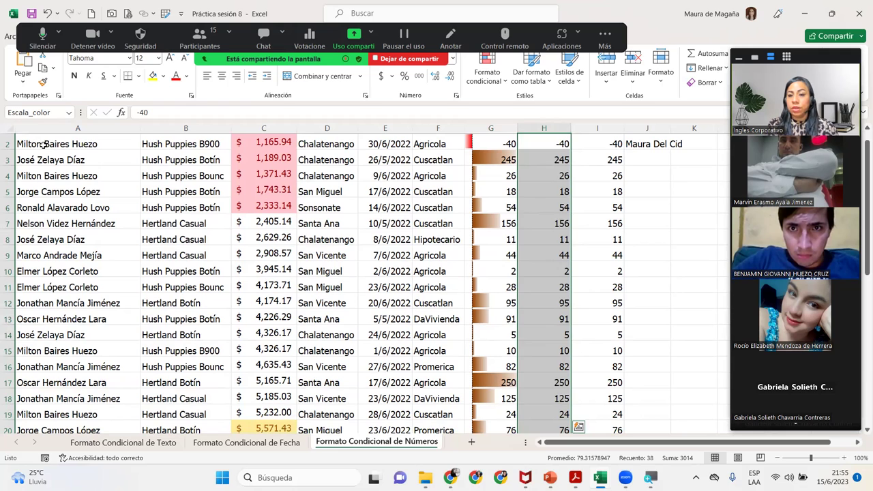
{"action": "left_click", "coordinate": [494, 80]}
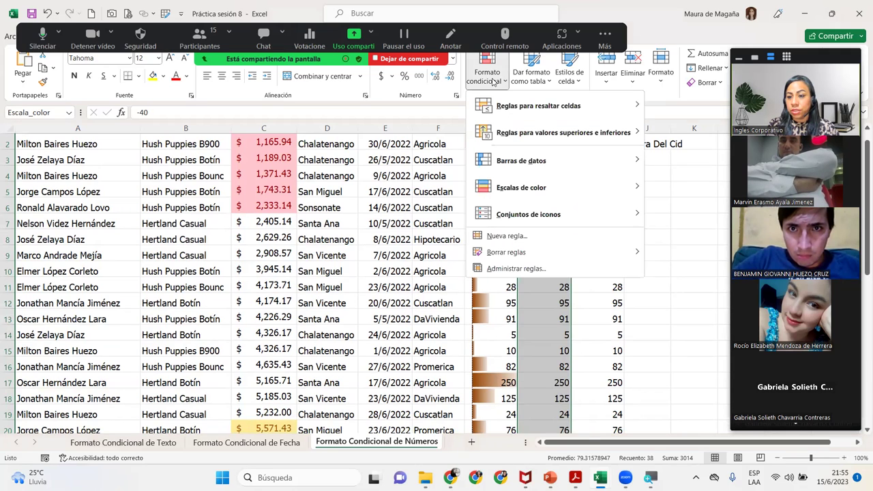
{"action": "mouse_move", "coordinate": [592, 199]}
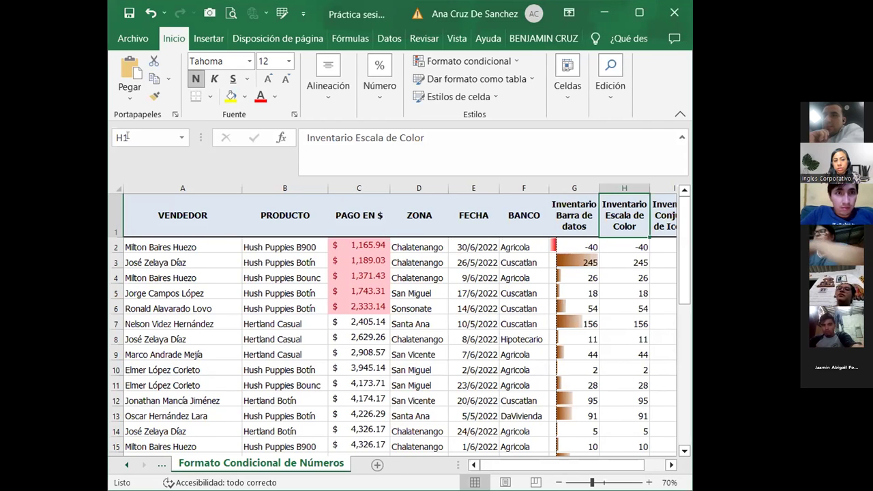
Name the Inventario Escala de Color range H2:H39 as escala_colores
{"action": "left_click", "coordinate": [181, 138]}
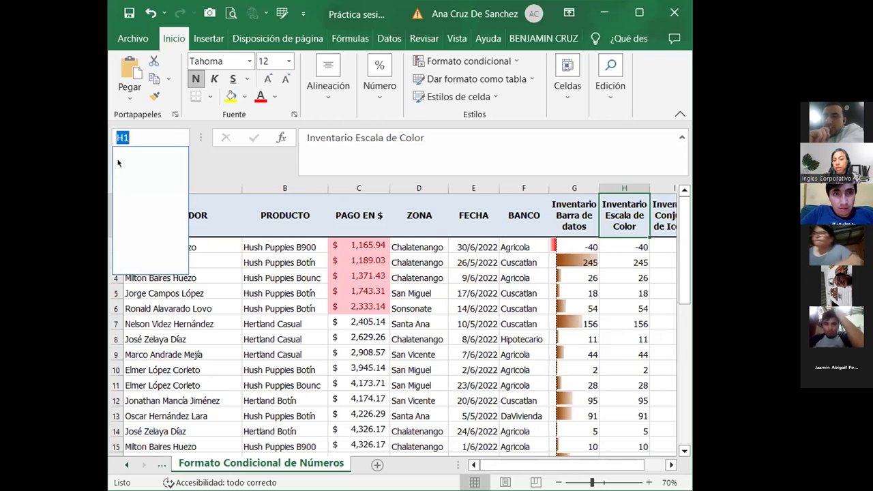
{"action": "left_click", "coordinate": [182, 135]}
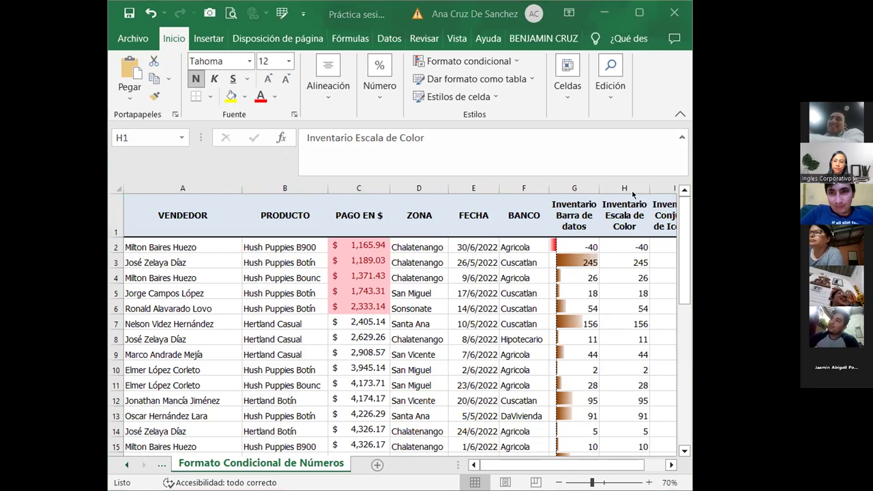
{"action": "left_click", "coordinate": [626, 240]}
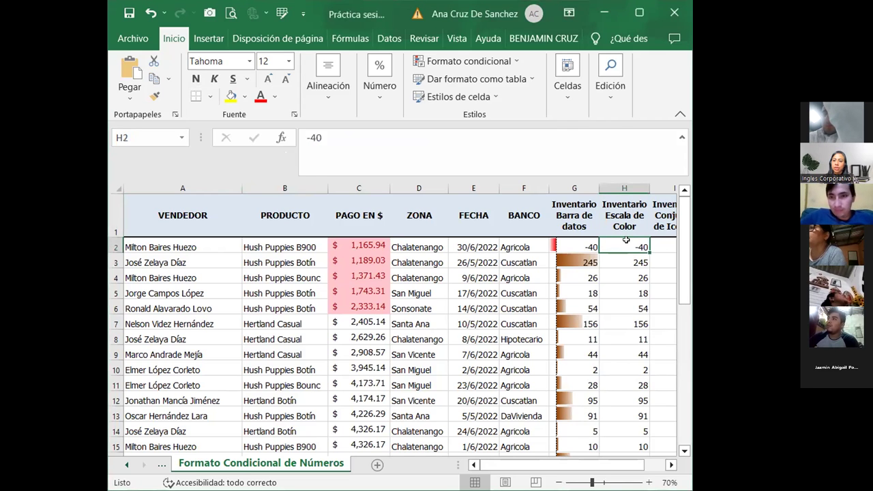
{"action": "key", "text": "ctrl+shift+Down"}
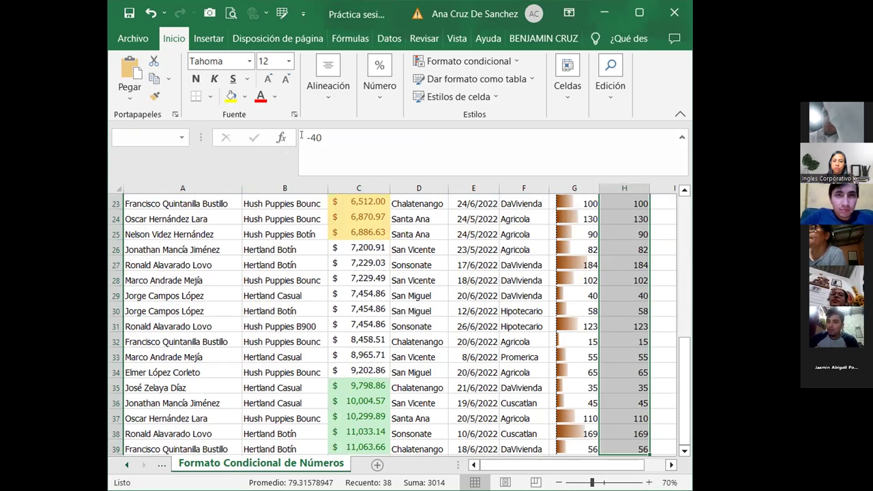
{"action": "left_click", "coordinate": [137, 137]}
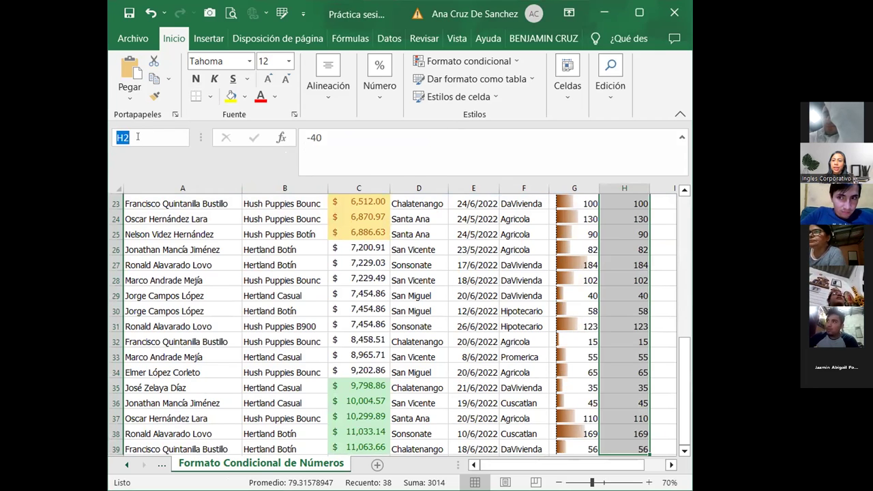
{"action": "type", "text": "escala"}
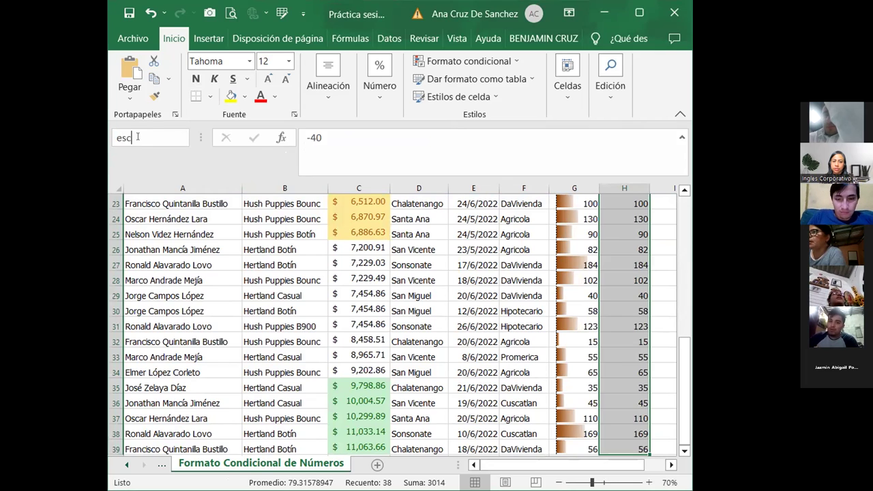
{"action": "type", "text": ":"}
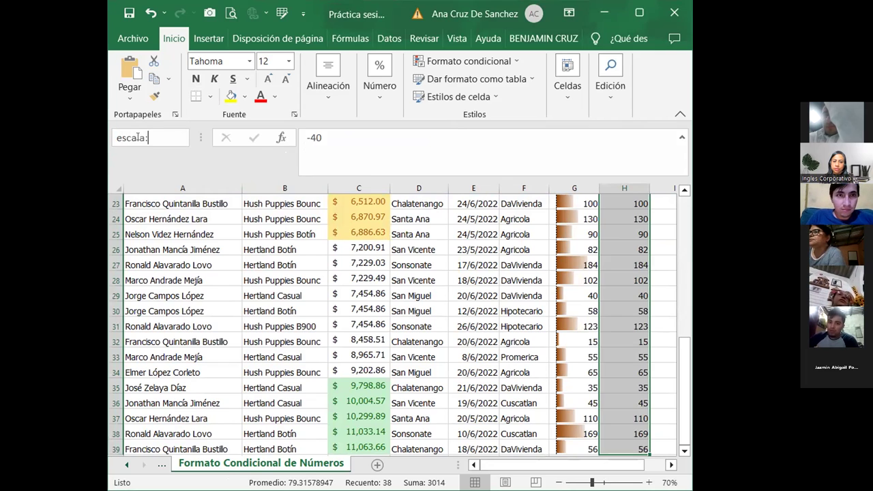
{"action": "type", "text": "_"}
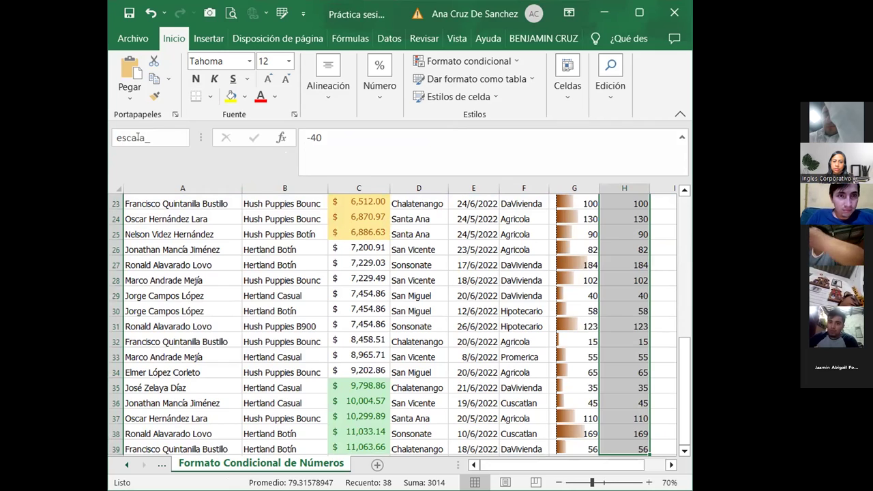
{"action": "type", "text": "colores"}
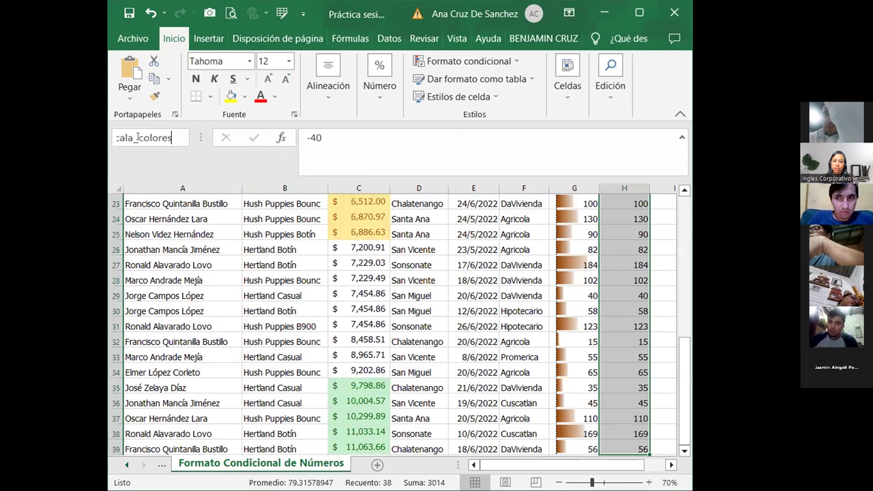
{"action": "key", "text": "Return"}
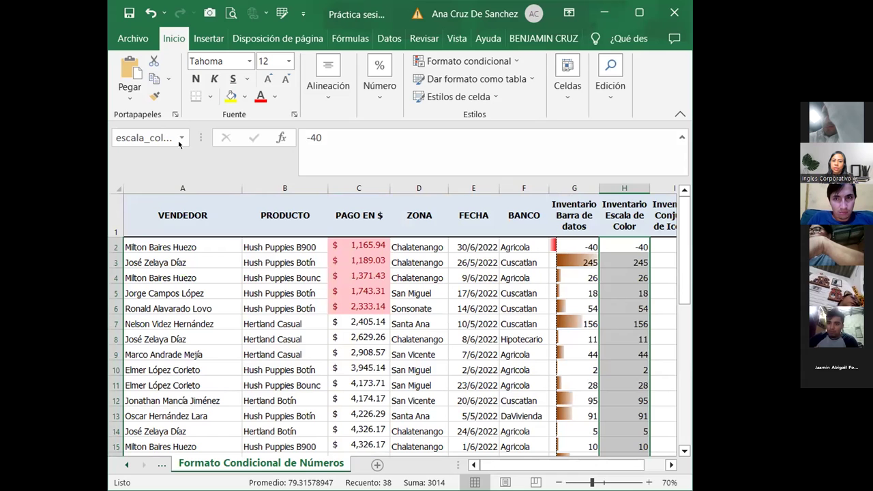
Name the Inventario Conjunto de Iconos range I2:I39 as conjunto_iconos
{"action": "key", "text": "Right"}
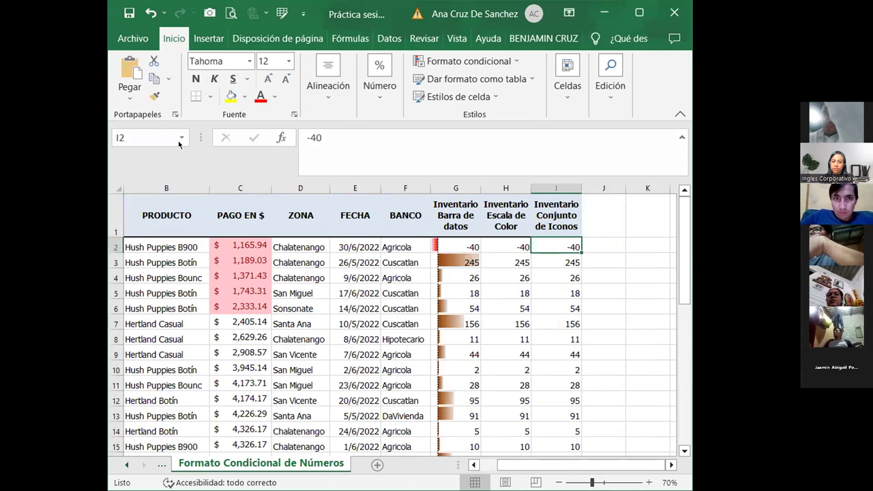
{"action": "key", "text": "ctrl+shift+Down"}
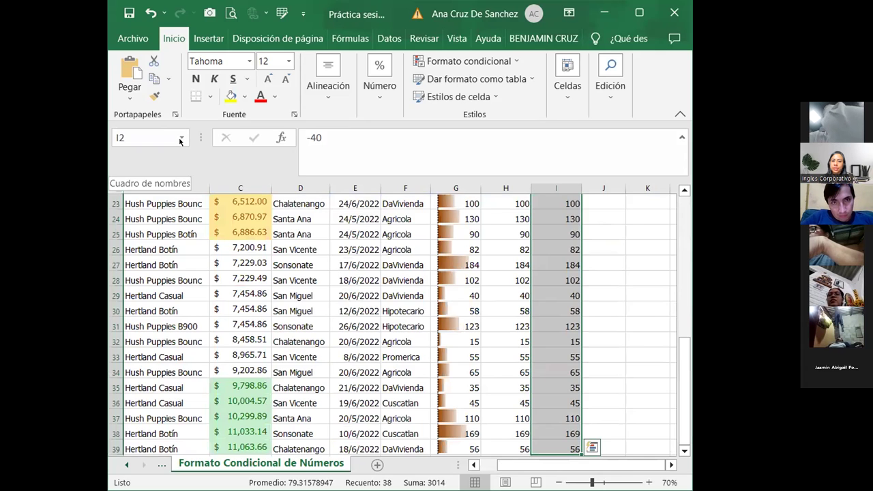
{"action": "left_click", "coordinate": [163, 134]}
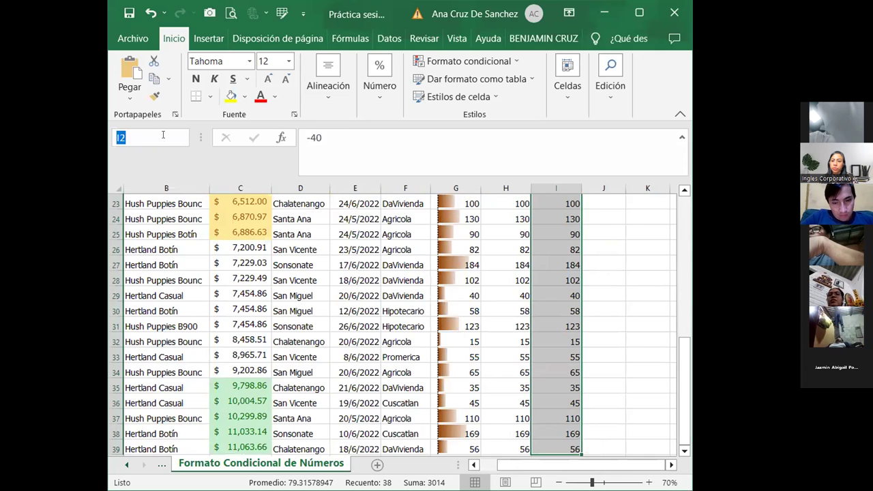
{"action": "type", "text": "conjunto"}
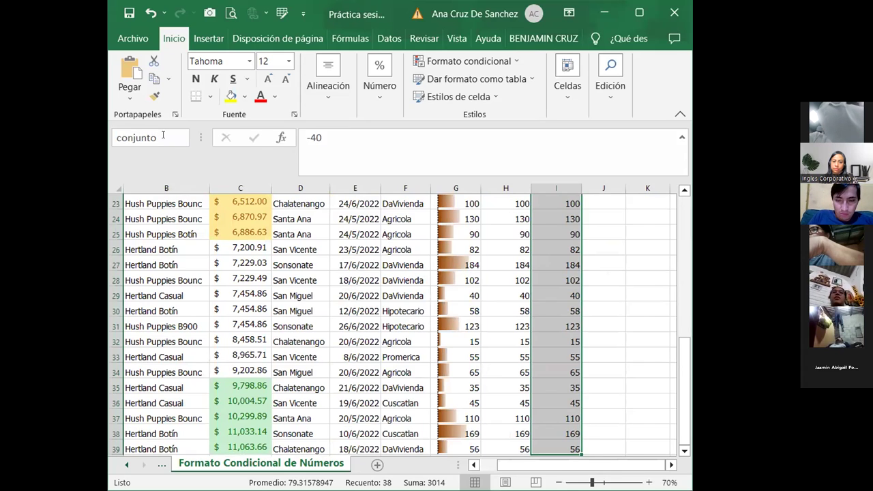
{"action": "type", "text": "_iconos"}
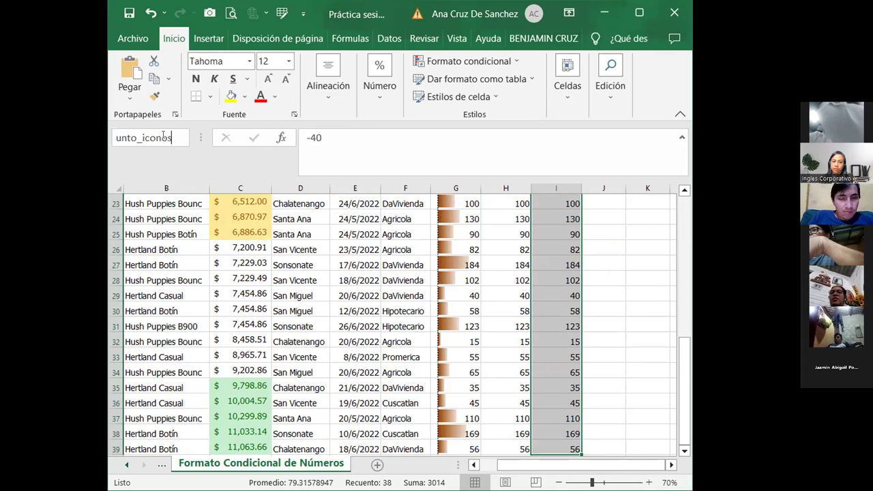
{"action": "key", "text": "Return"}
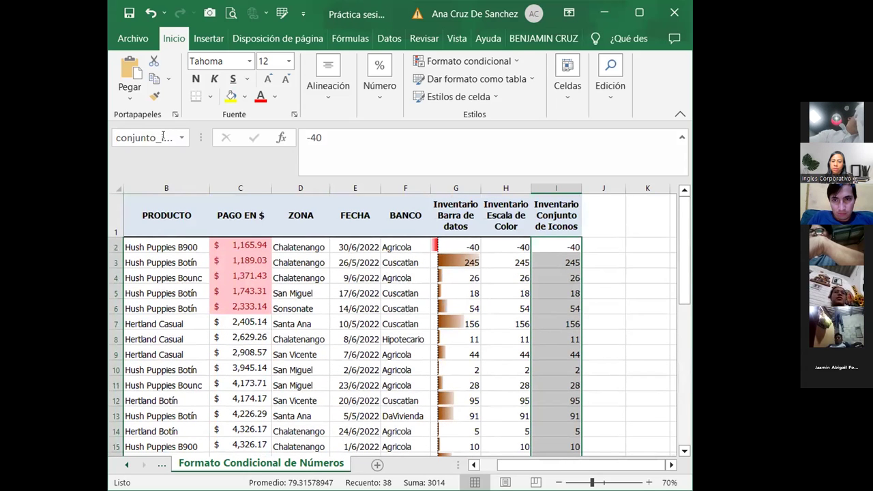
Name the Inventario Barra de datos range G2:G39 as barra_datos
{"action": "key", "text": "Left"}
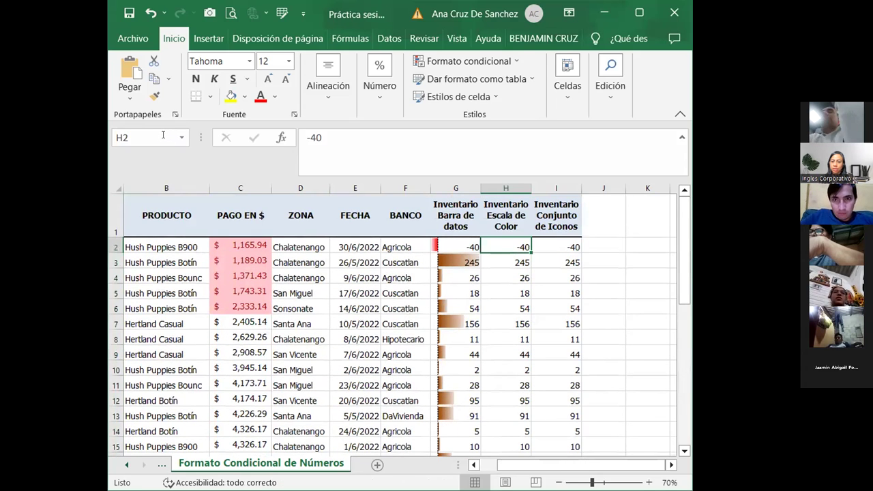
{"action": "key", "text": "Left"}
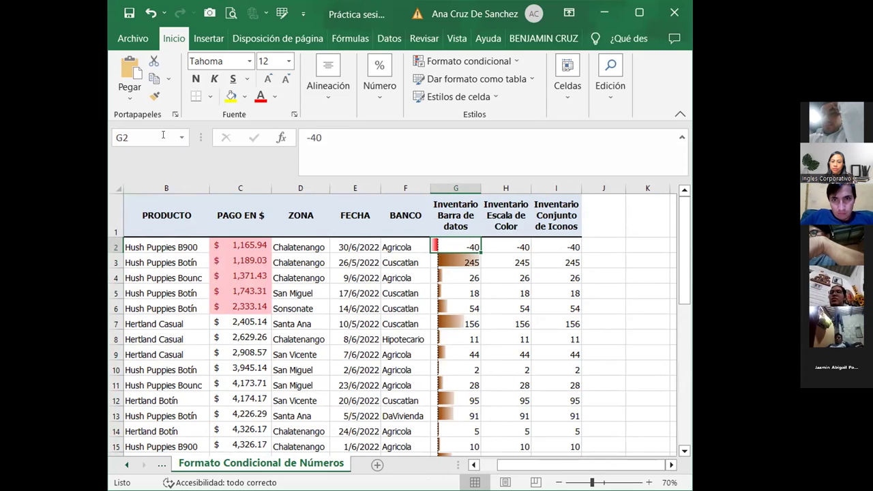
{"action": "key", "text": "ctrl+shift+Down"}
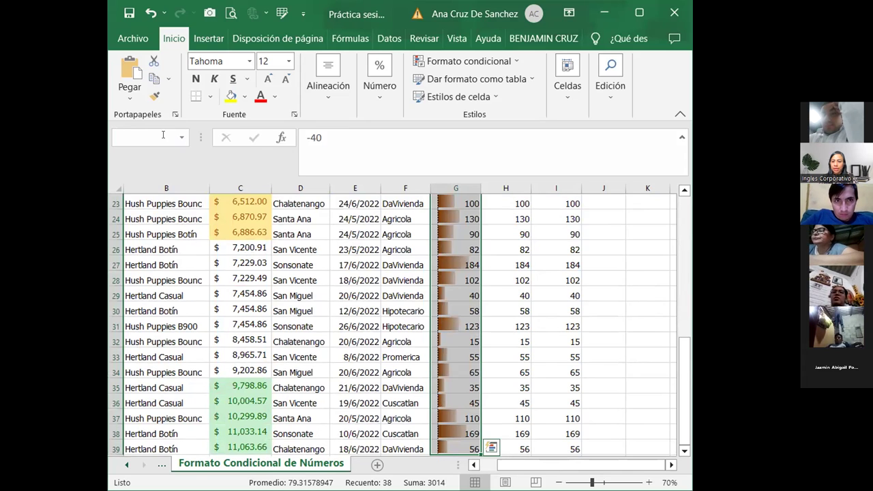
{"action": "left_click", "coordinate": [163, 135]}
{"action": "type", "text": "barra"}
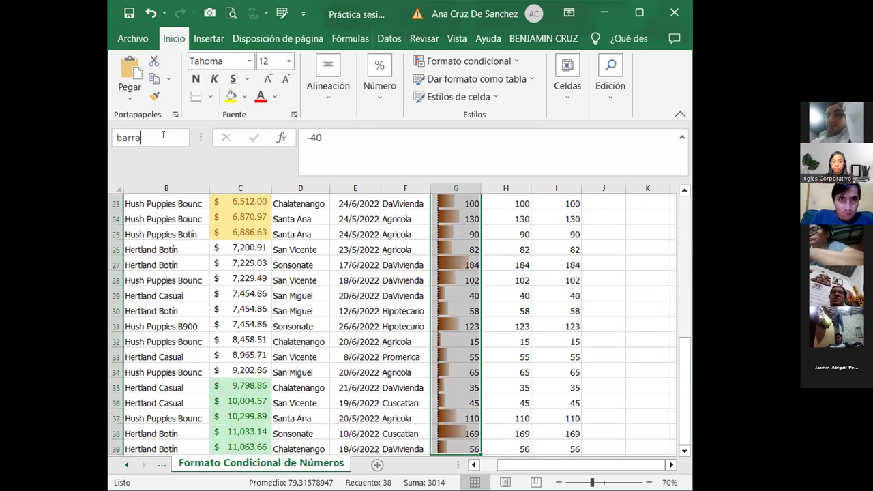
{"action": "type", "text": "_datos"}
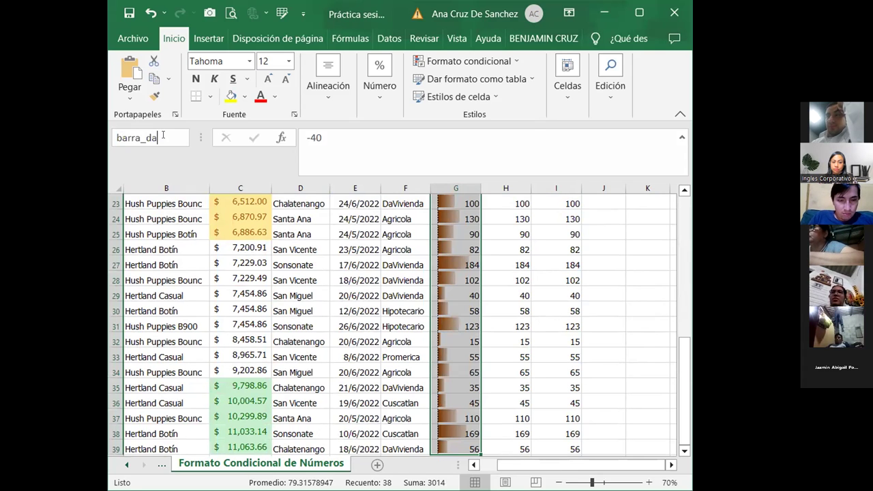
{"action": "key", "text": "Return"}
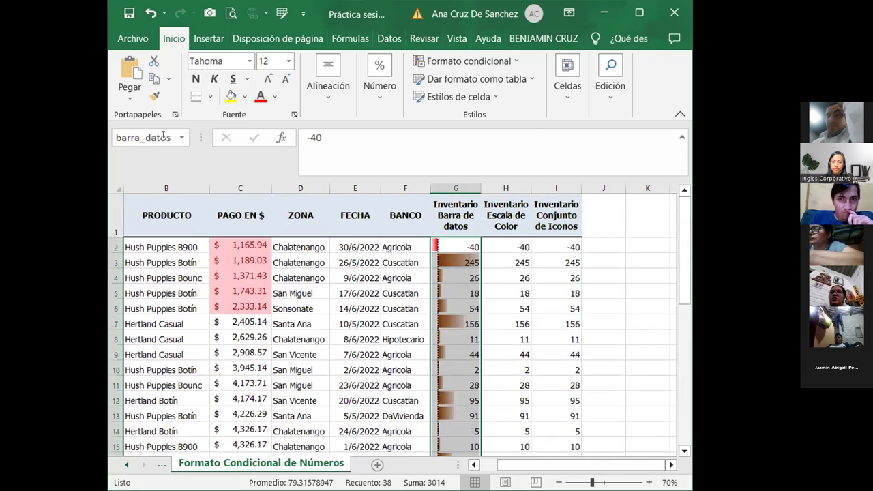
Select the Inventario Escala de Color values H2:H39 and check the defined names
{"action": "left_click", "coordinate": [518, 245]}
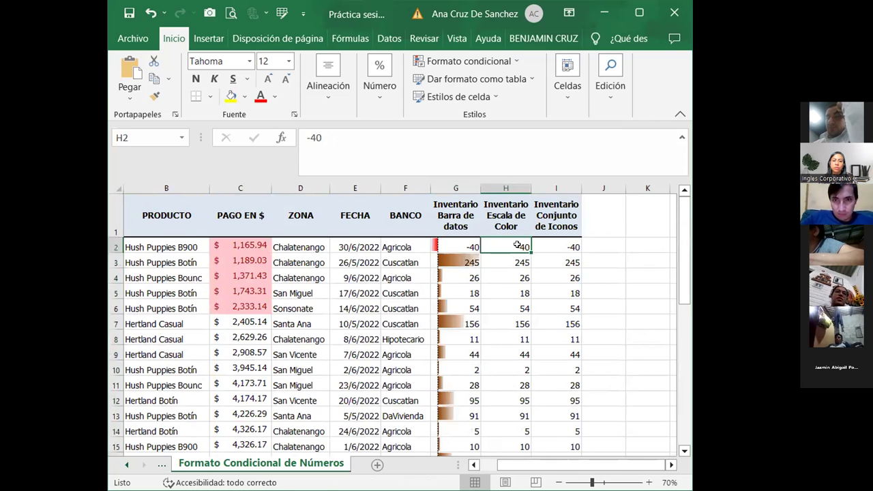
{"action": "key", "text": "ctrl+shift+Down"}
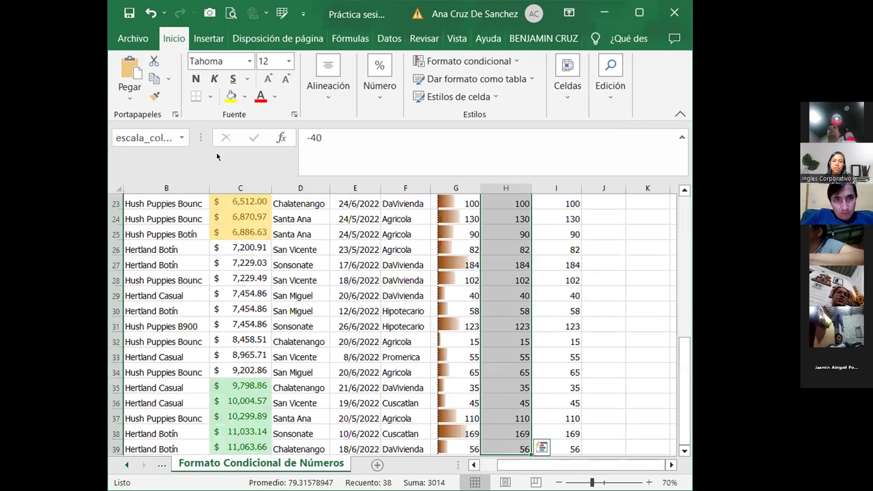
{"action": "left_click", "coordinate": [181, 140]}
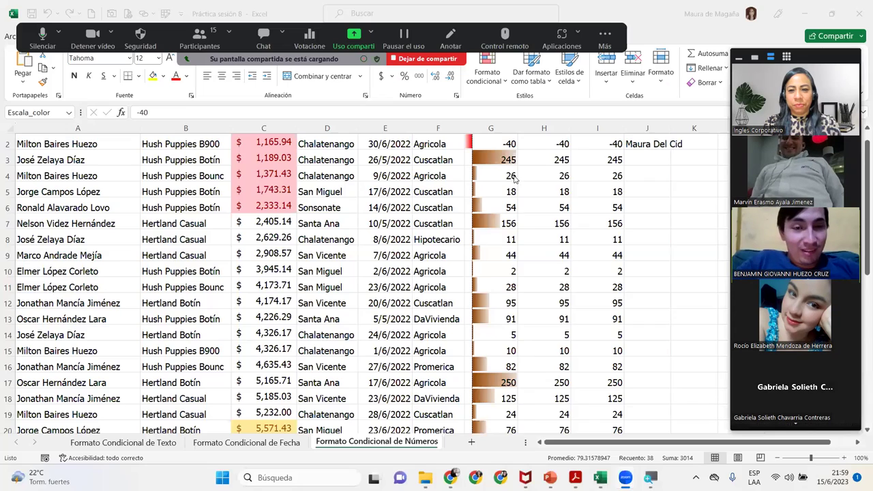
Apply the two-color scale running from green for low values to yellow for high values to the Escala_color range in Práctica sesión 8
{"action": "left_click", "coordinate": [543, 128]}
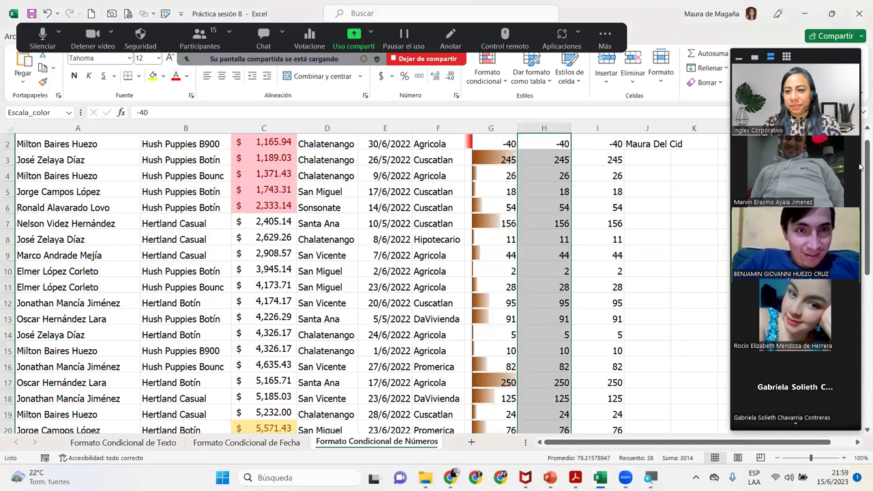
{"action": "scroll", "coordinate": [859, 162], "scroll_direction": "up", "scroll_amount": 1}
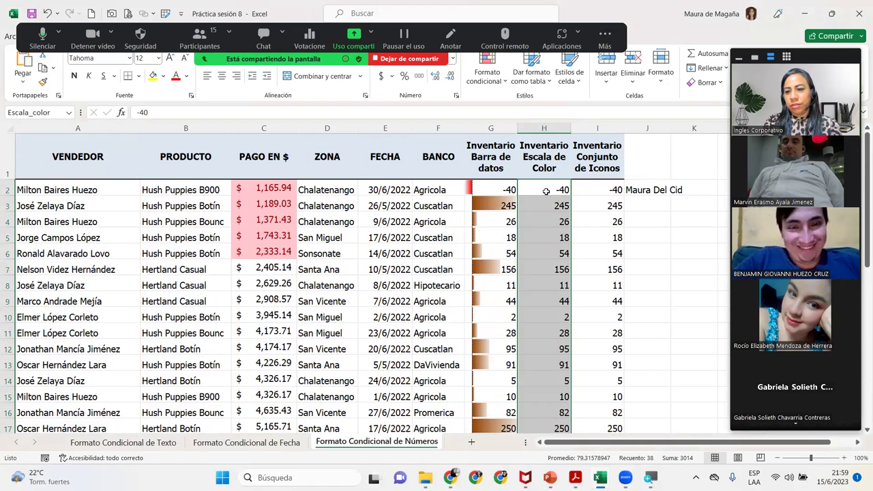
{"action": "left_click", "coordinate": [493, 75]}
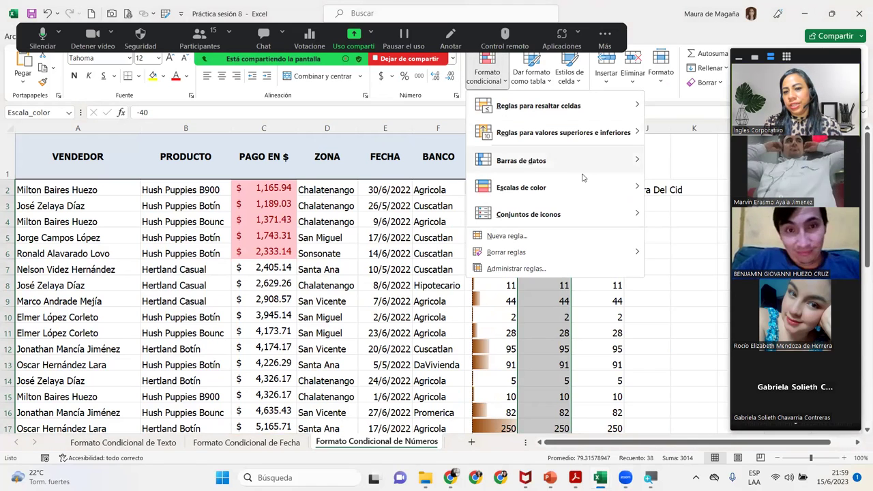
{"action": "mouse_move", "coordinate": [590, 190]}
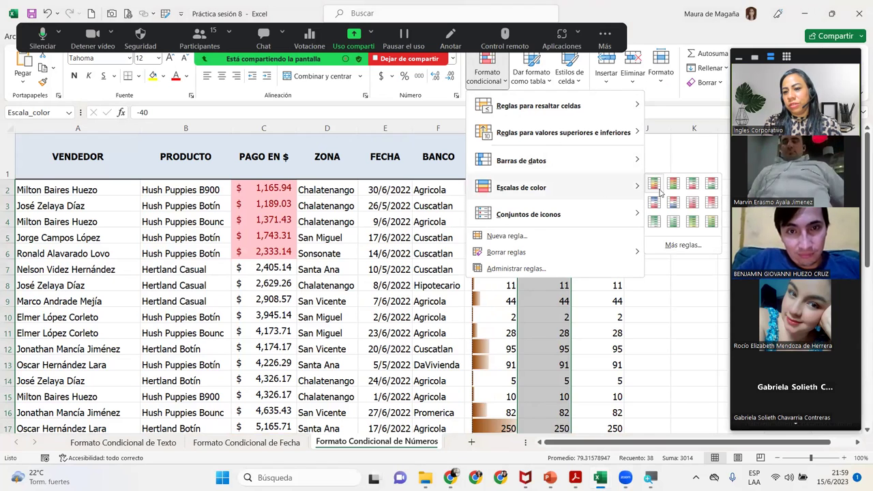
{"action": "left_click", "coordinate": [712, 223]}
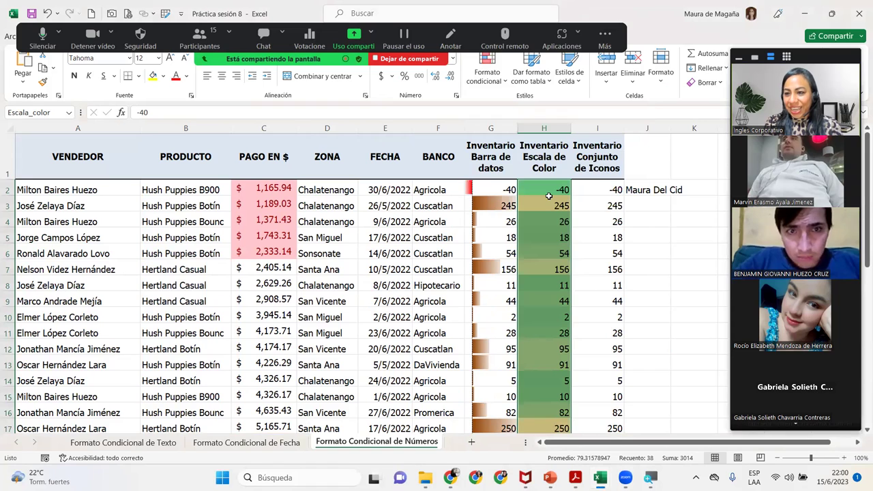
Review the Escala_color two-color scale rule and its minimum type options, and close the rule without changing it
{"action": "left_click", "coordinate": [505, 82]}
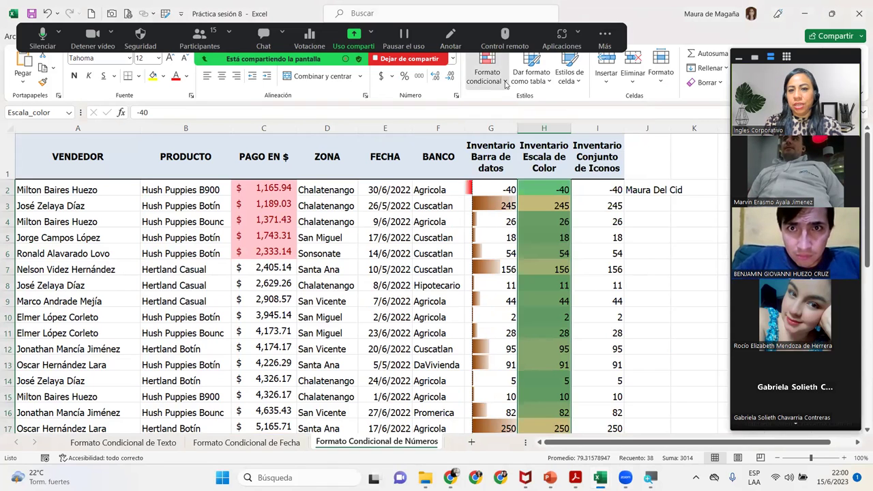
{"action": "left_click", "coordinate": [497, 270]}
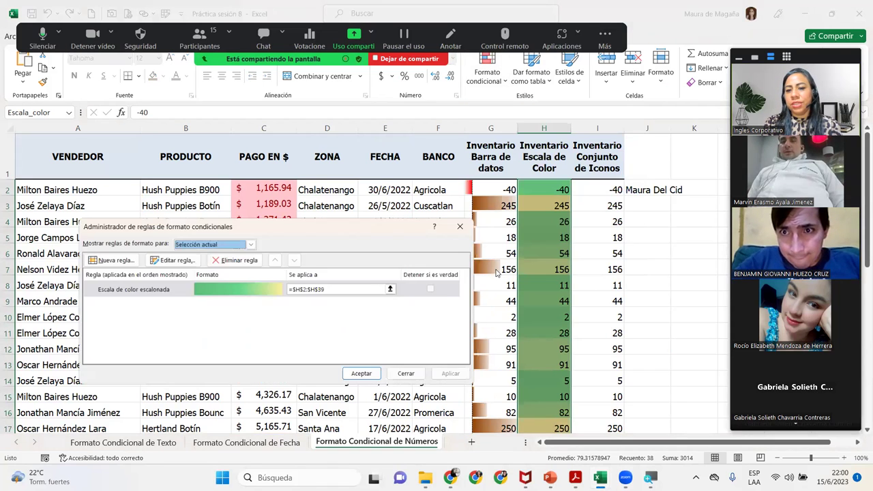
{"action": "left_click", "coordinate": [202, 291]}
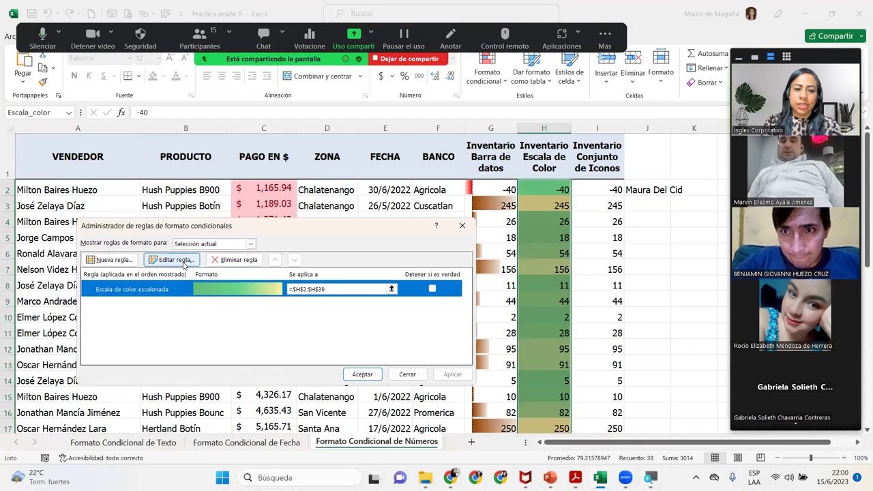
{"action": "left_click", "coordinate": [172, 259]}
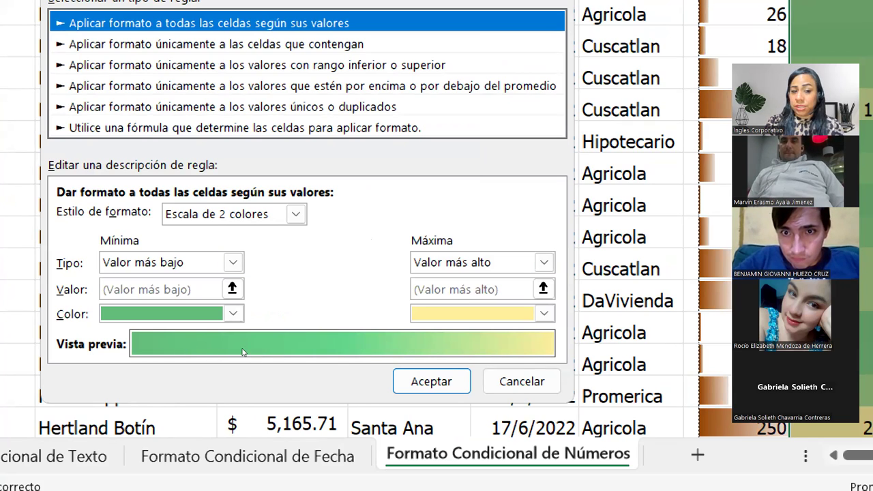
{"action": "key", "text": "alt+Down"}
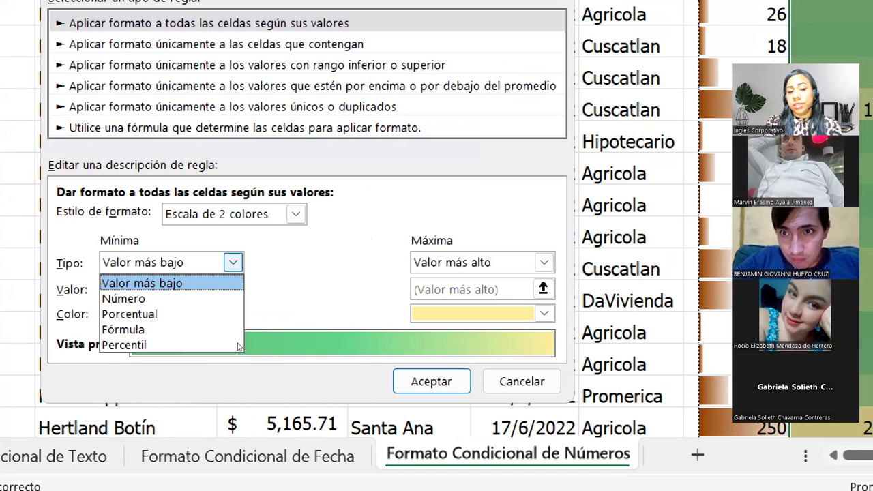
{"action": "key", "text": "Escape"}
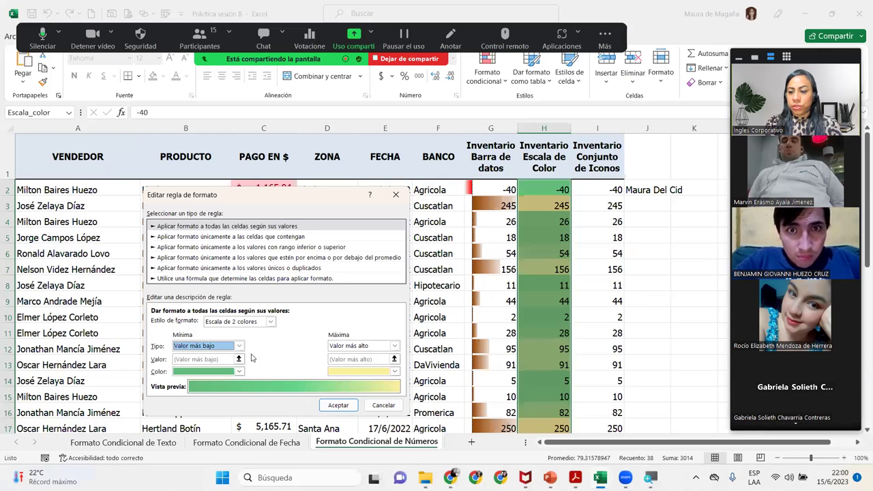
{"action": "left_click", "coordinate": [396, 195]}
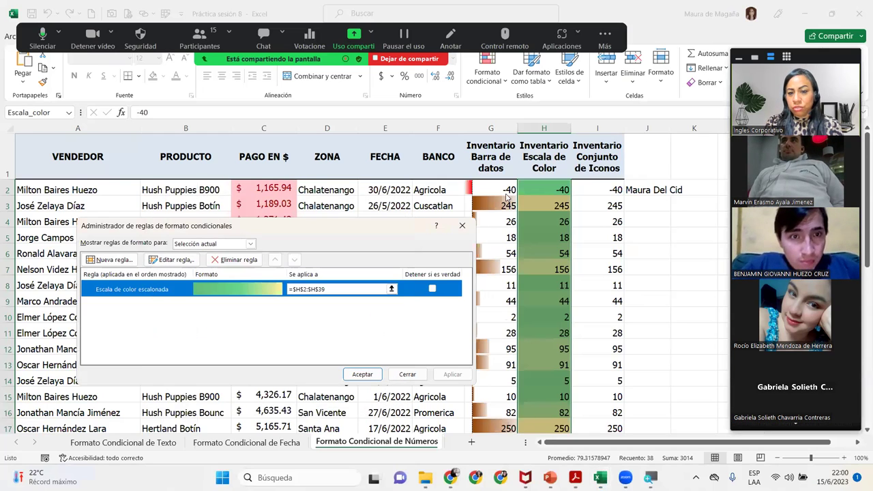
{"action": "left_click", "coordinate": [462, 226]}
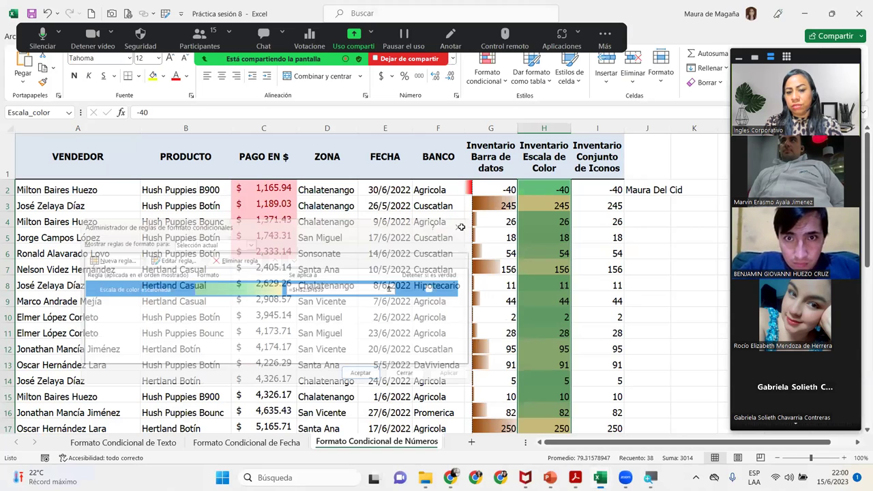
Examine how the color scale shades low and high values in the Inventario Escala de Color column
{"action": "left_click", "coordinate": [554, 235]}
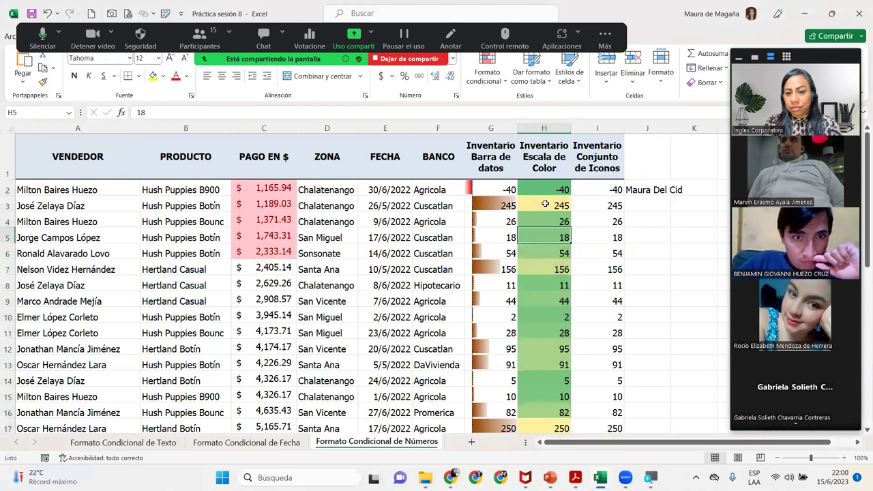
{"action": "left_click", "coordinate": [545, 204]}
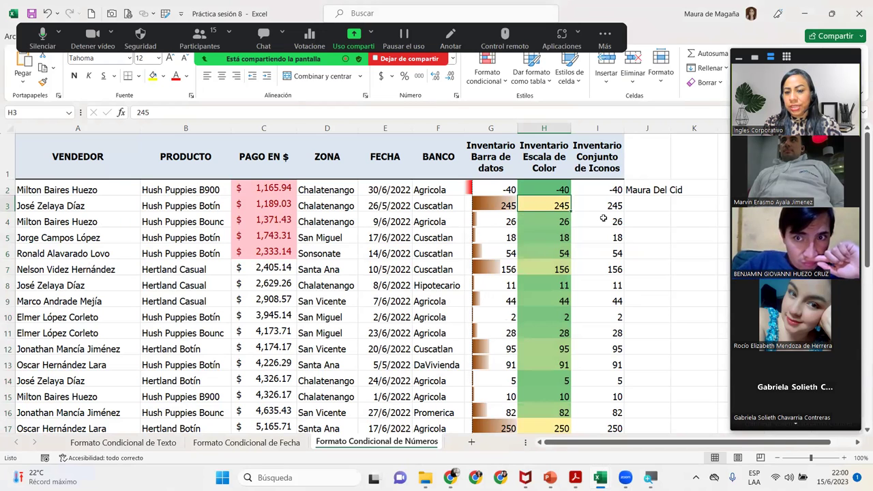
{"action": "key", "text": "ctrl+Down"}
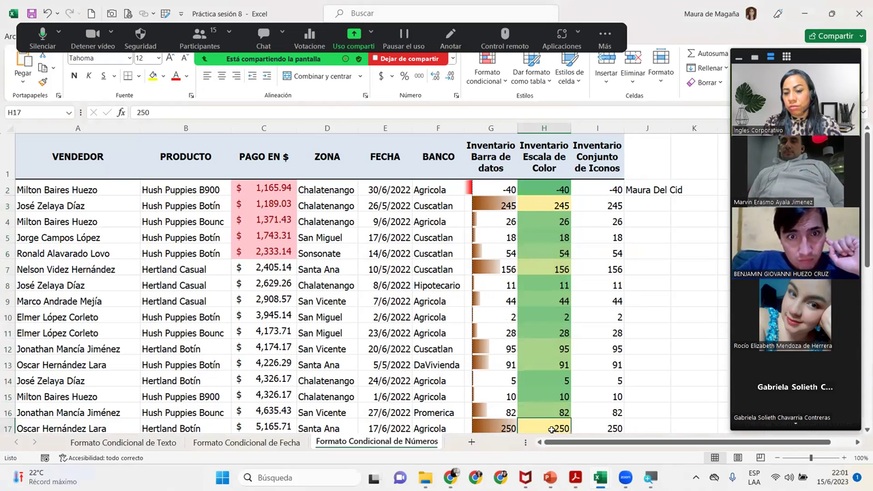
{"action": "mouse_move", "coordinate": [860, 184]}
{"action": "left_mouse_down"}
{"action": "mouse_move", "coordinate": [860, 366]}
{"action": "mouse_move", "coordinate": [860, 175]}
{"action": "left_mouse_up"}
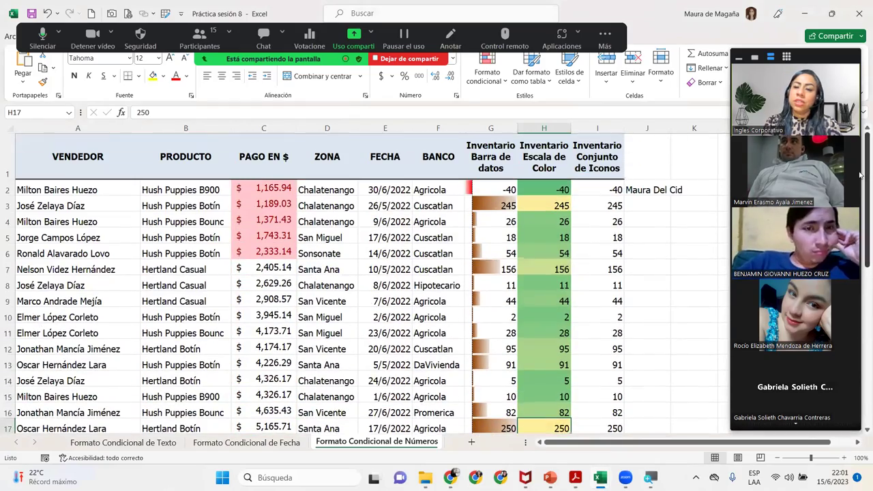
{"action": "left_click", "coordinate": [539, 319]}
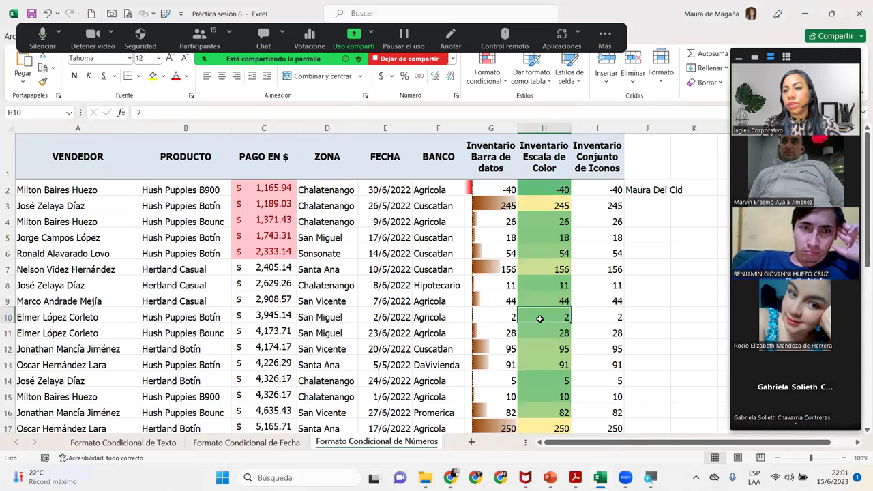
Sort the table from smallest to largest by Inventario Escala de Color to check the gradient, and undo the sort
{"action": "left_click", "coordinate": [558, 188]}
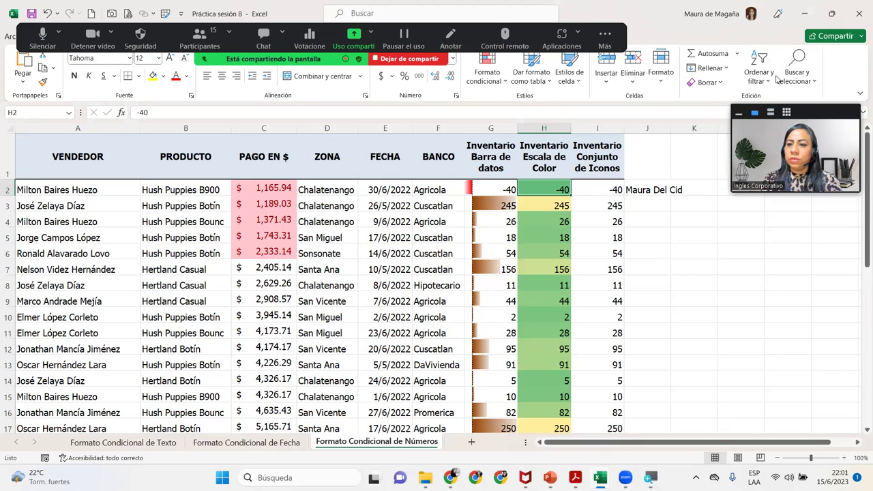
{"action": "left_click", "coordinate": [771, 76]}
{"action": "left_click", "coordinate": [784, 98]}
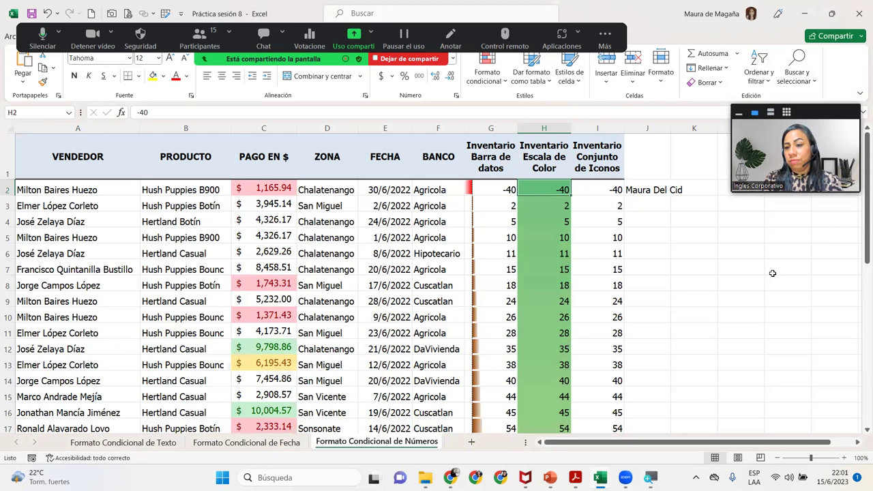
{"action": "left_click_drag", "start_coordinate": [860, 145], "coordinate": [861, 314]}
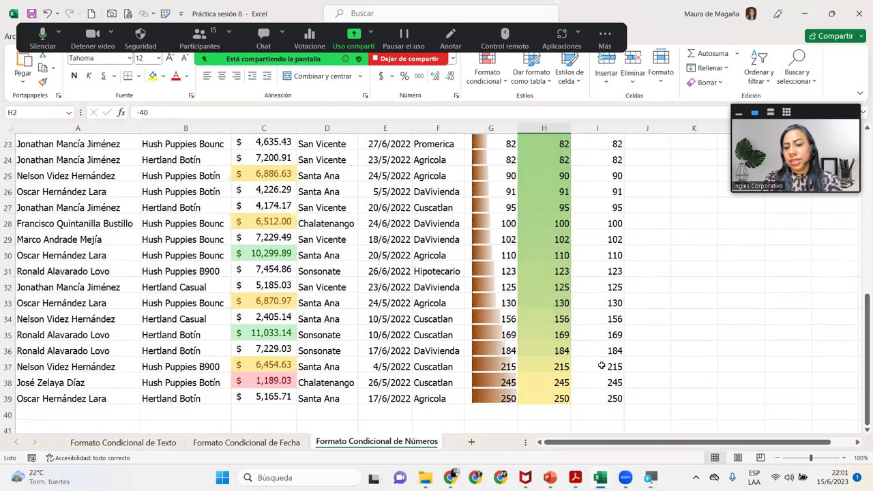
{"action": "left_click", "coordinate": [548, 401]}
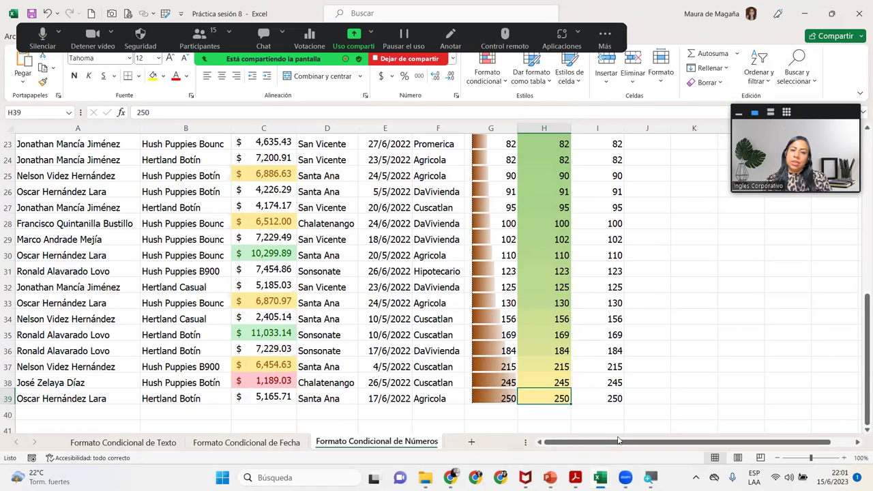
{"action": "key", "text": "ctrl+z"}
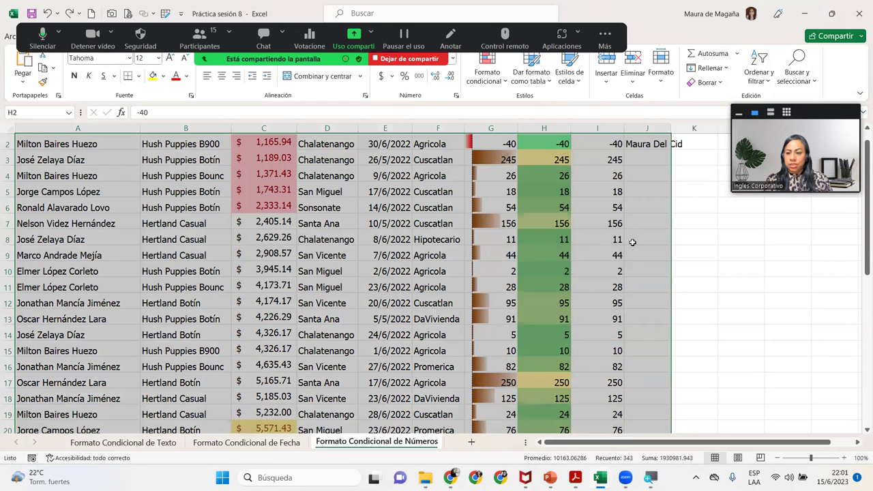
Apply the directional three-triangle icon set (green up, yellow dash, red down) to the Conjunto_íconos range
{"action": "left_click", "coordinate": [614, 146]}
{"action": "scroll", "coordinate": [861, 190], "scroll_direction": "up", "scroll_amount": 1}
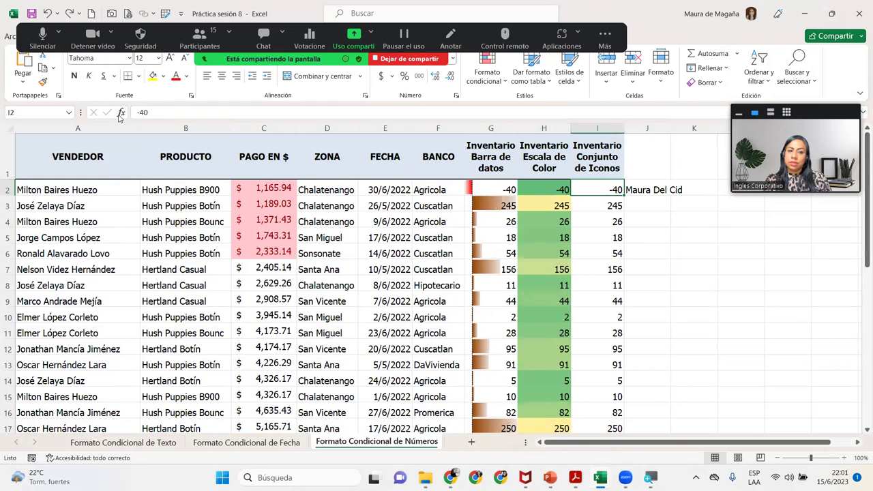
{"action": "left_click", "coordinate": [69, 112]}
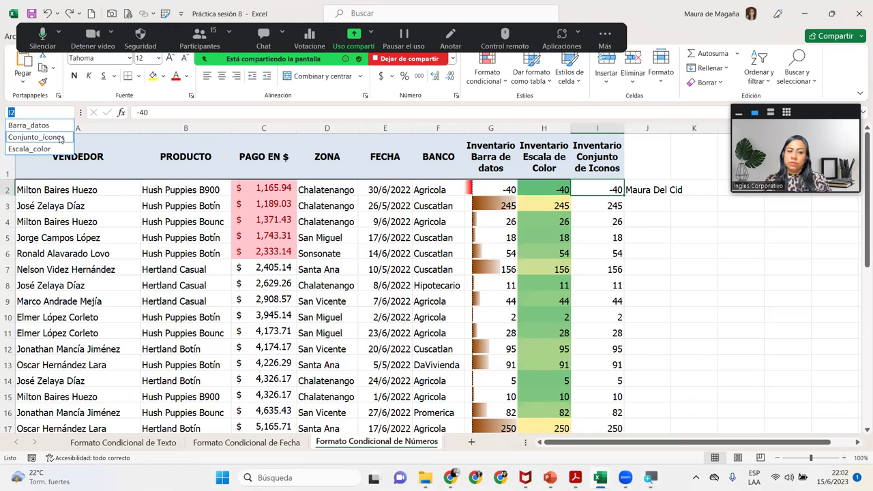
{"action": "left_click", "coordinate": [59, 136]}
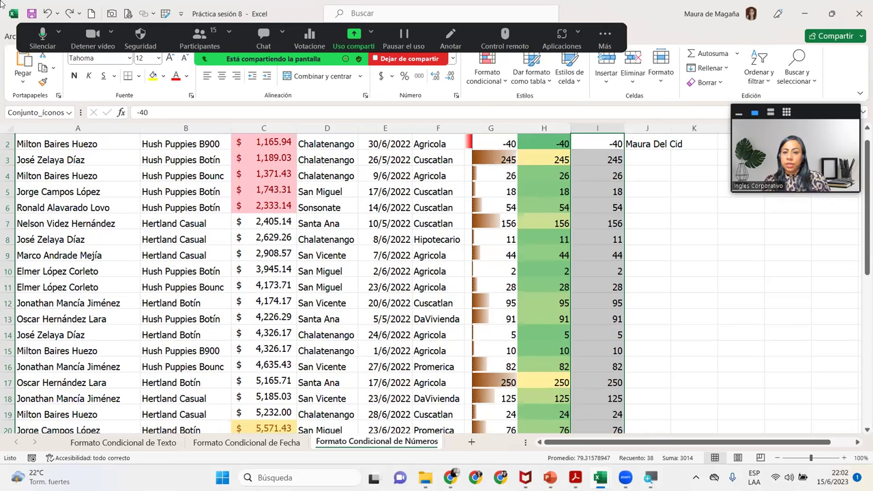
{"action": "left_click", "coordinate": [485, 81]}
{"action": "mouse_move", "coordinate": [574, 219]}
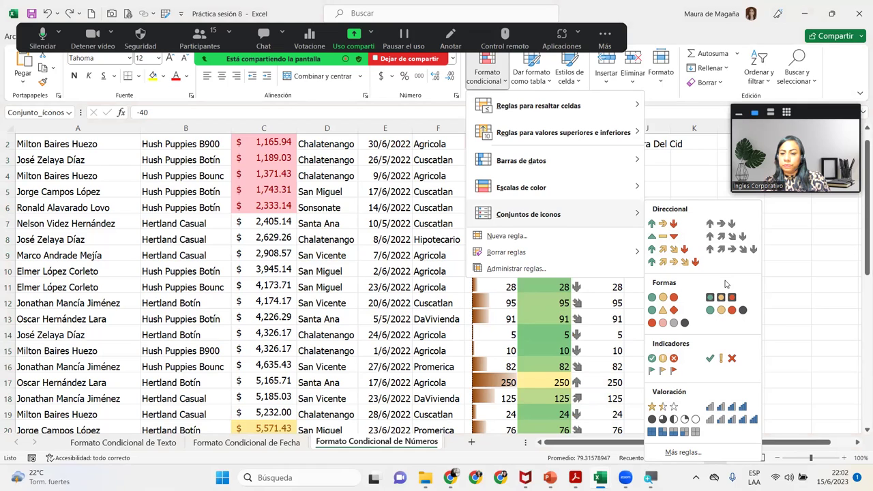
{"action": "left_click", "coordinate": [684, 237]}
{"action": "left_click", "coordinate": [602, 192]}
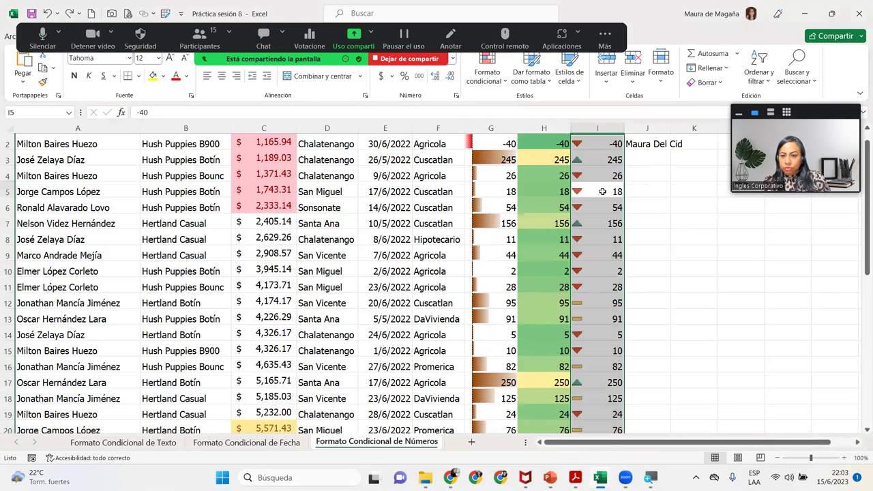
Reselect the Conjunto_íconos range and open its icon set rule for editing
{"action": "left_click_drag", "start_coordinate": [860, 218], "coordinate": [862, 164]}
{"action": "left_click", "coordinate": [592, 192]}
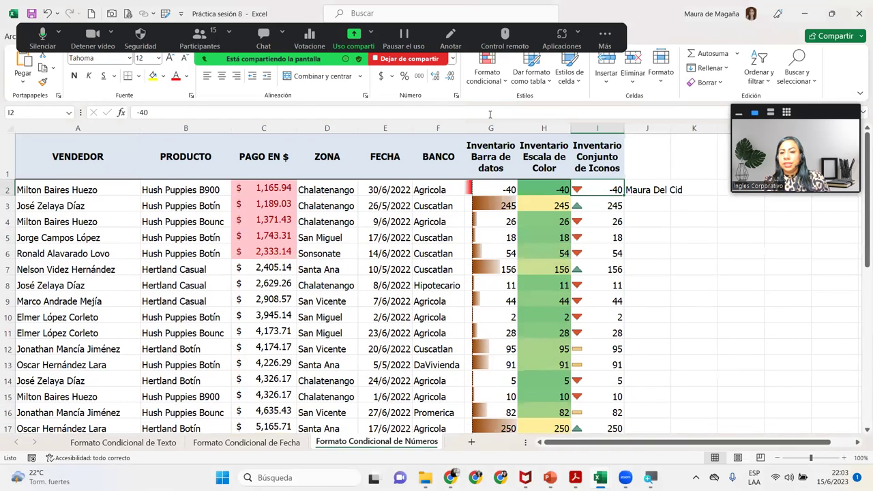
{"action": "left_click", "coordinate": [69, 112]}
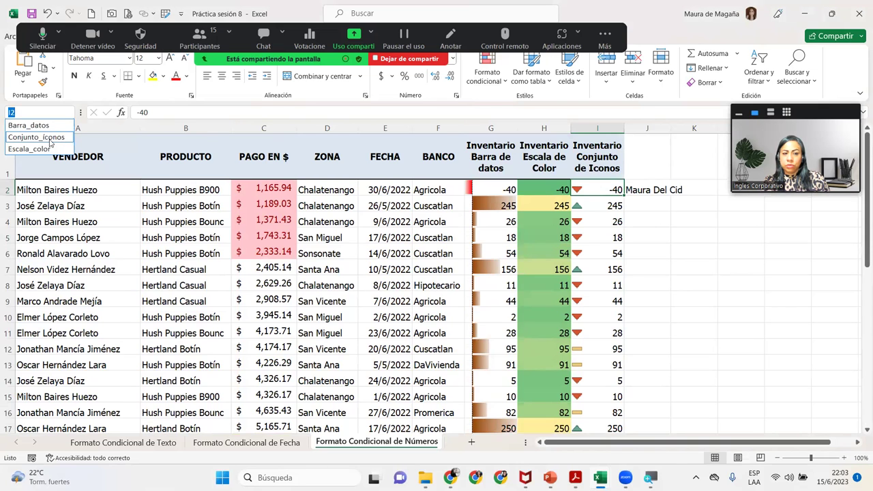
{"action": "left_click", "coordinate": [49, 139]}
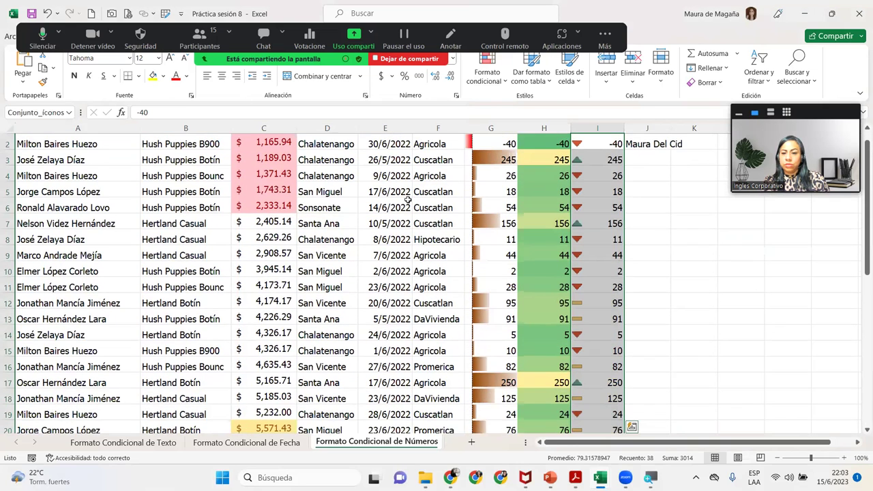
{"action": "left_click", "coordinate": [481, 81]}
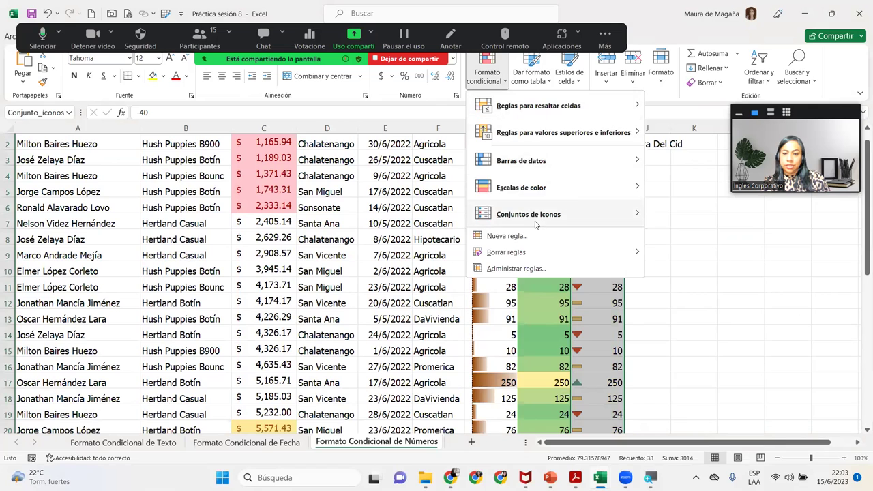
{"action": "left_click", "coordinate": [536, 268]}
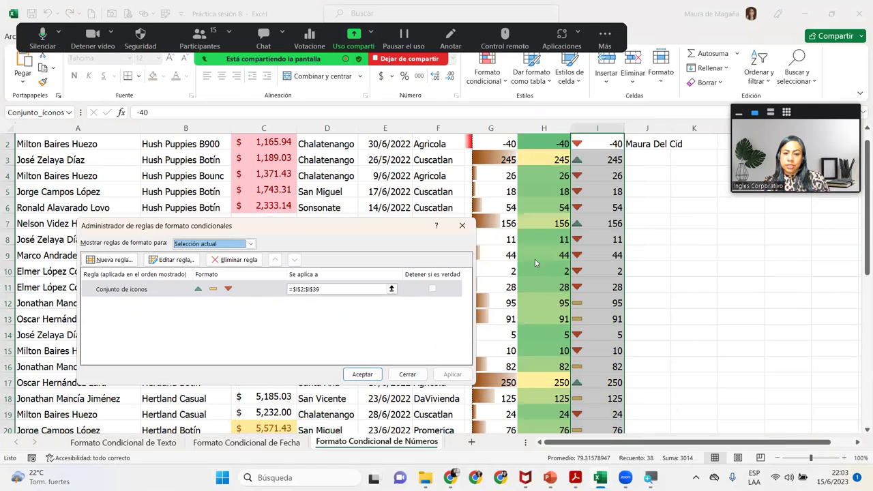
{"action": "left_click", "coordinate": [202, 292]}
{"action": "left_click", "coordinate": [176, 261]}
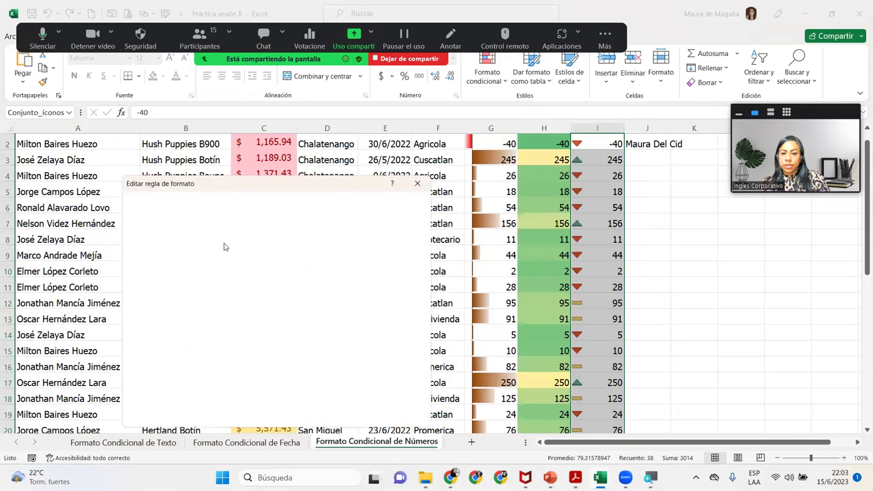
{"action": "left_click_drag", "start_coordinate": [320, 185], "coordinate": [444, 159]}
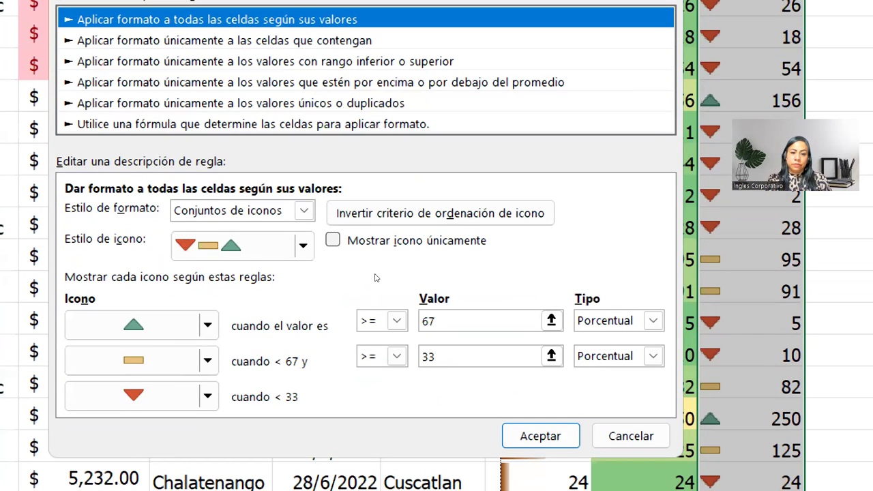
Keep Conjuntos de iconos as the format style and change the rule's icon style to 3 estrellas
{"action": "key", "text": "Tab"}
{"action": "key", "text": "alt+Down"}
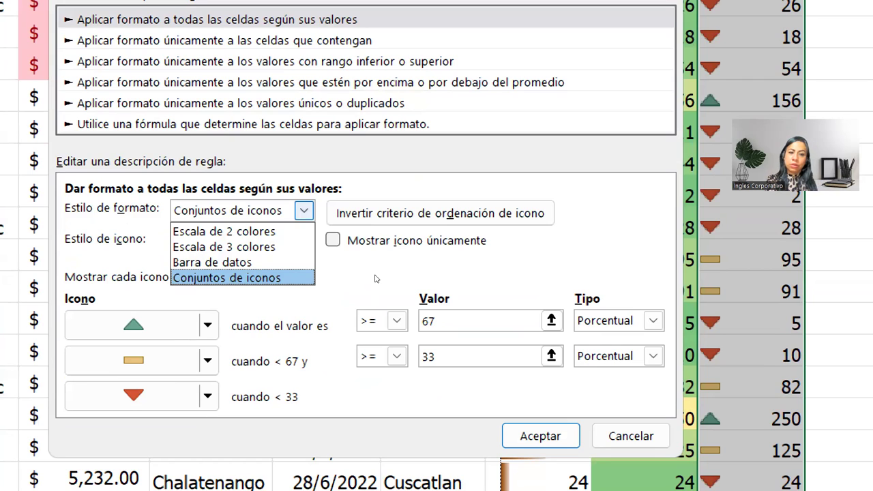
{"action": "key", "text": "Return"}
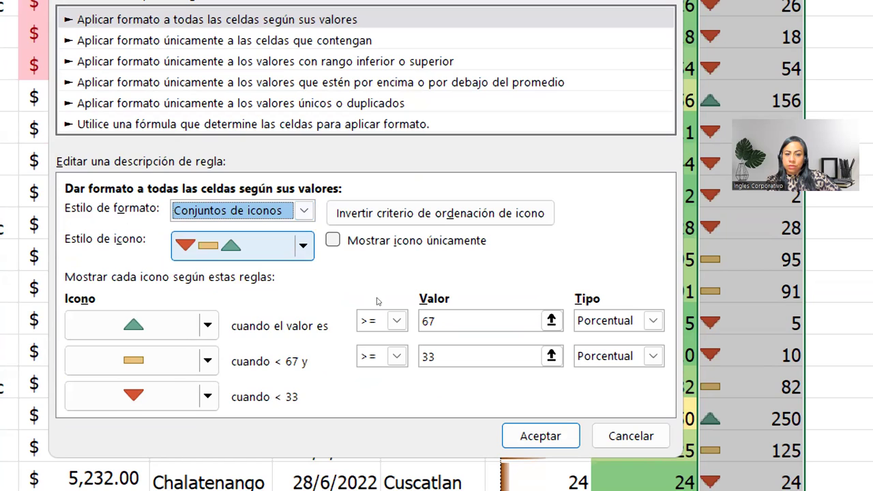
{"action": "key", "text": "Tab"}
{"action": "key", "text": "alt+Down"}
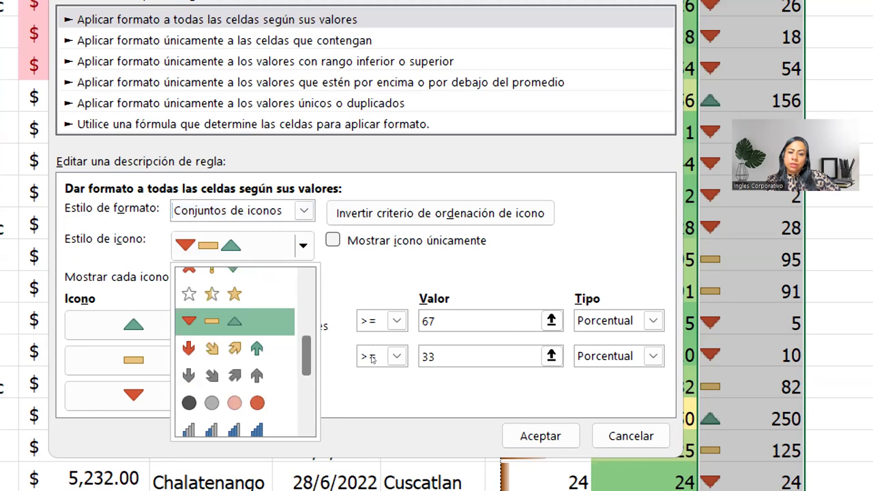
{"action": "scroll", "coordinate": [375, 356], "scroll_direction": "up", "scroll_amount": 2}
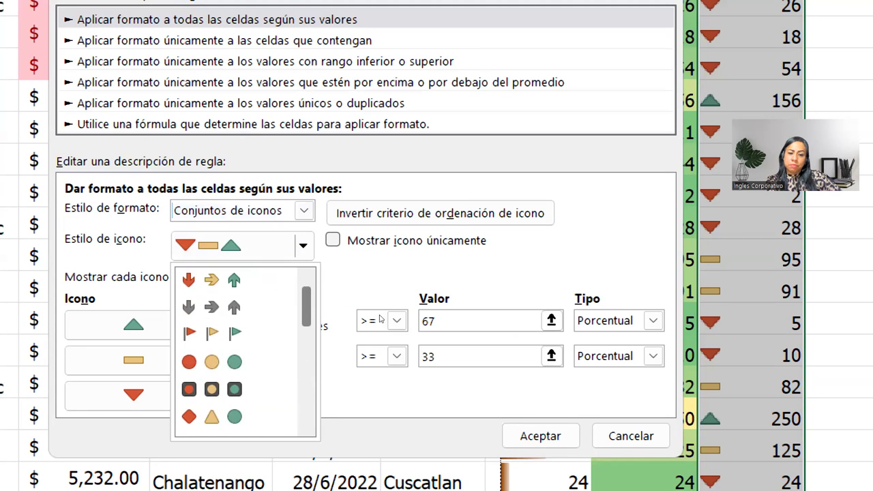
{"action": "scroll", "coordinate": [373, 351], "scroll_direction": "down", "scroll_amount": 1}
{"action": "scroll", "coordinate": [372, 351], "scroll_direction": "down", "scroll_amount": 5}
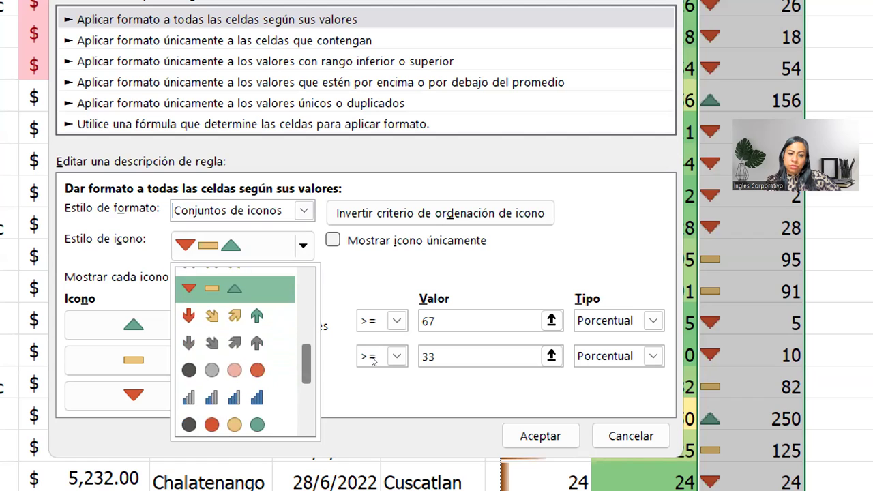
{"action": "scroll", "coordinate": [377, 350], "scroll_direction": "up", "scroll_amount": 4}
{"action": "key", "text": "Up"}
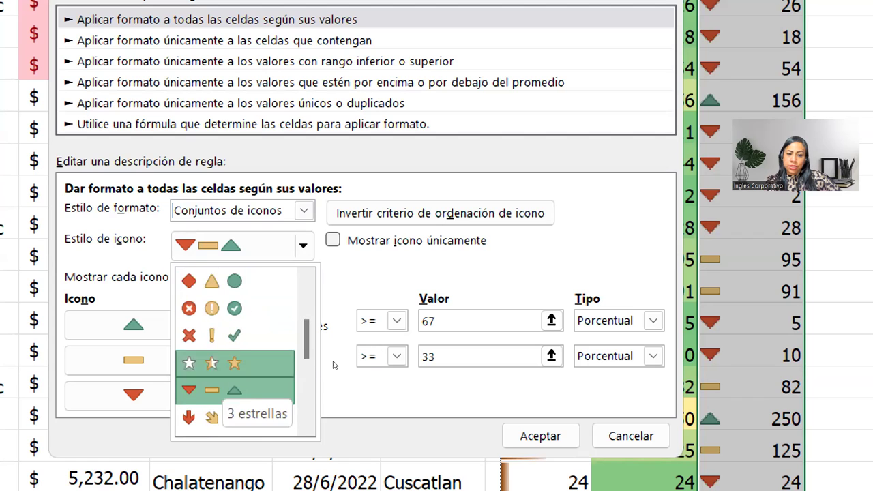
{"action": "key", "text": "Return"}
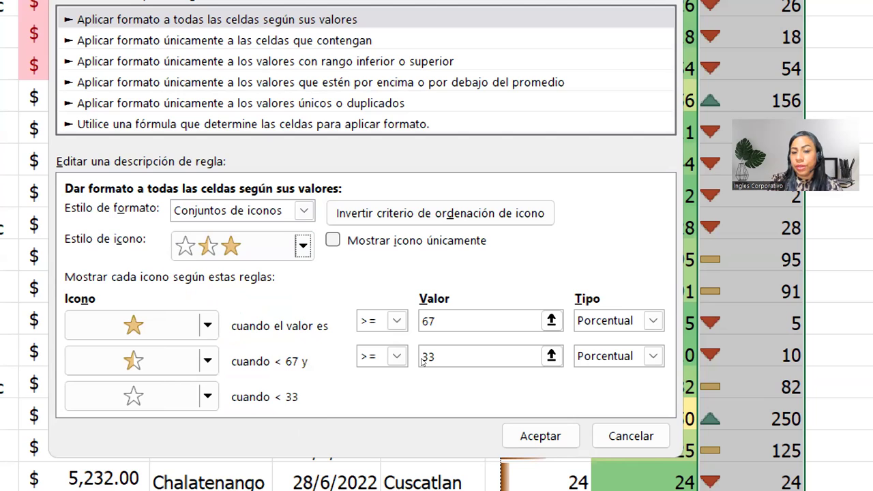
Set the value type of both the full-star and half-star thresholds to Número
{"action": "left_click", "coordinate": [653, 321]}
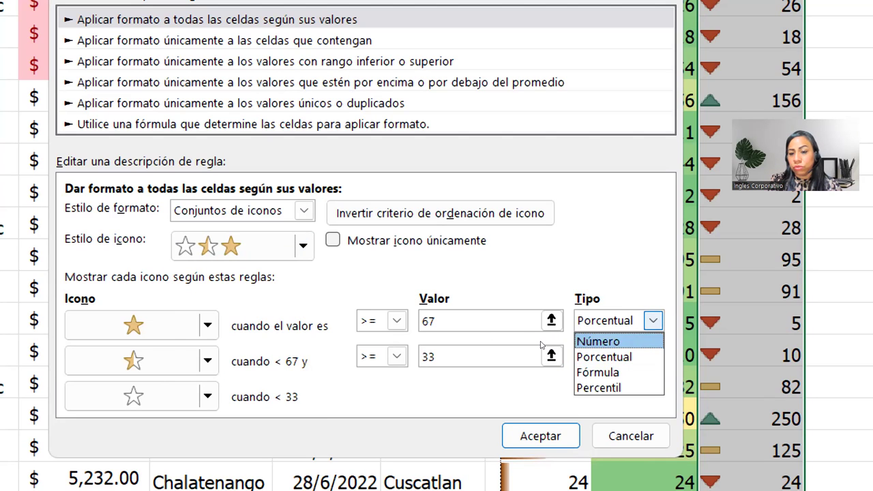
{"action": "key", "text": "Return"}
{"action": "key", "text": "Tab"}
{"action": "key", "text": "Tab"}
{"action": "key", "text": "Tab"}
{"action": "key", "text": "Tab"}
{"action": "key", "text": "alt+Down"}
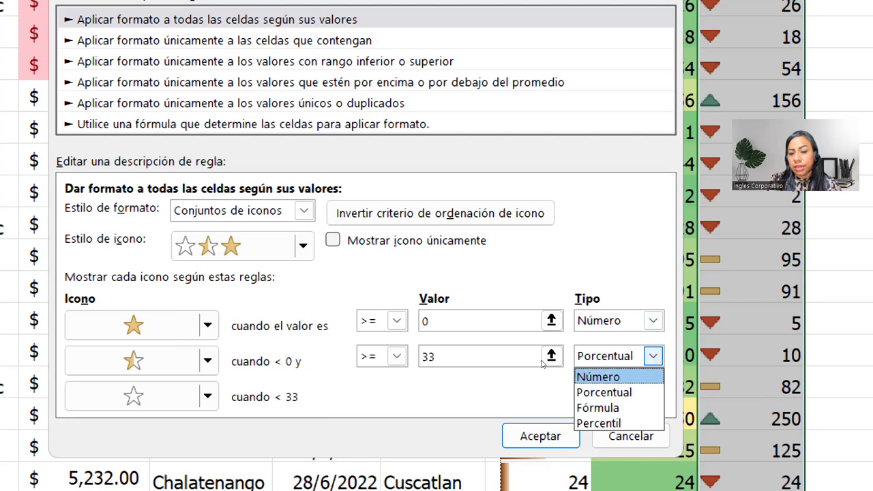
{"action": "key", "text": "Return"}
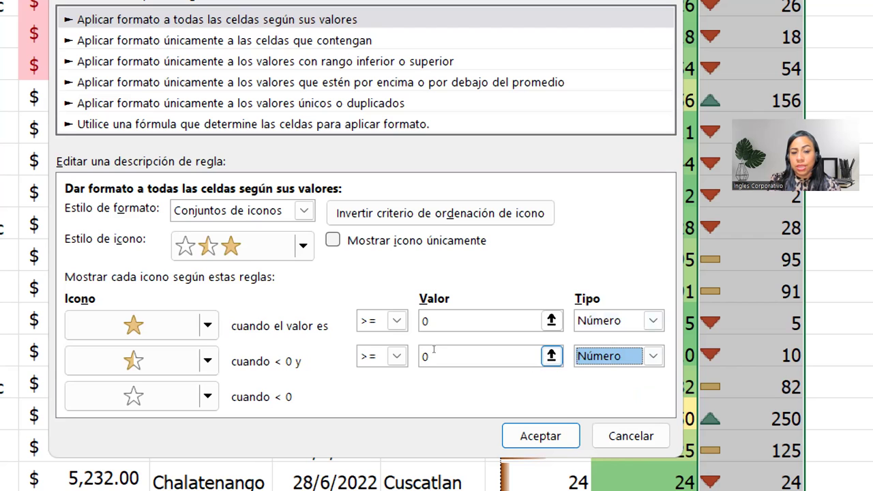
Set the half-star threshold to >= 25 and the full-star threshold to >= 100, and apply the edited rule
{"action": "double_click", "coordinate": [437, 349]}
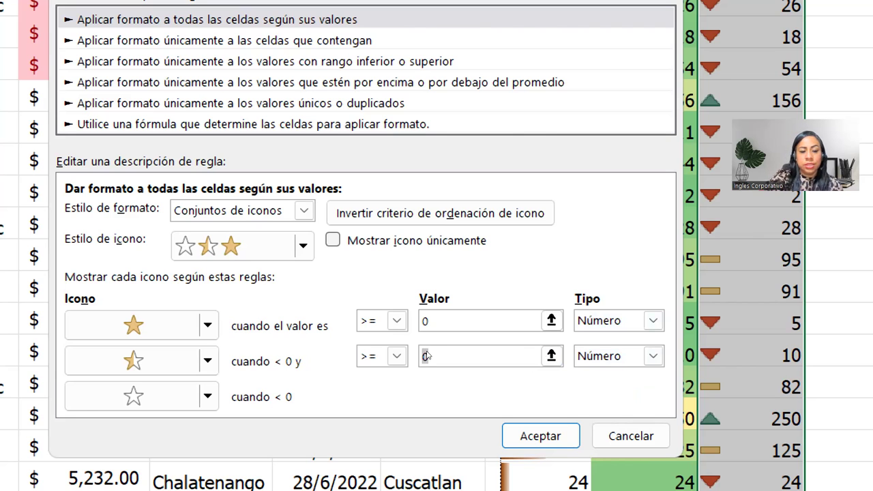
{"action": "type", "text": "25"}
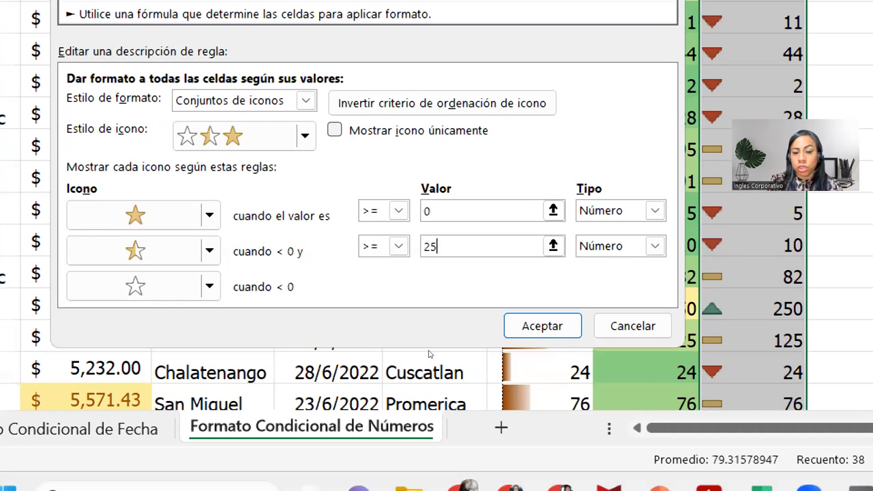
{"action": "key", "text": "Tab"}
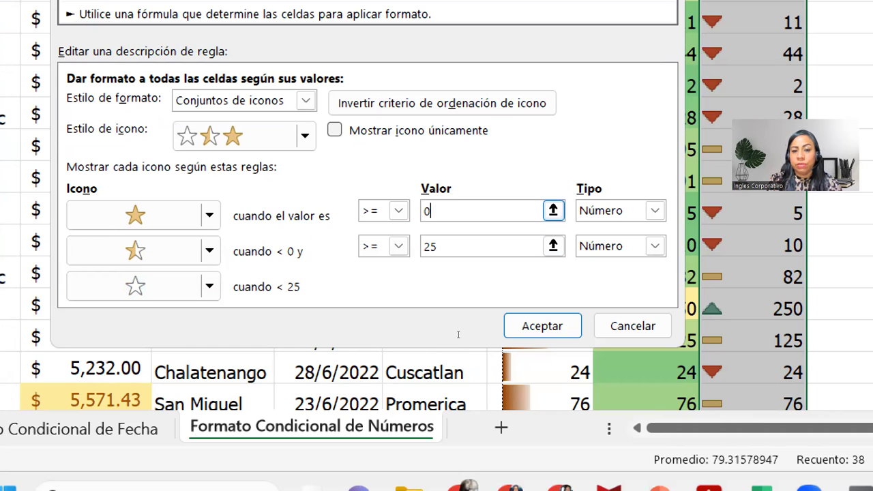
{"action": "key", "text": "BackSpace"}
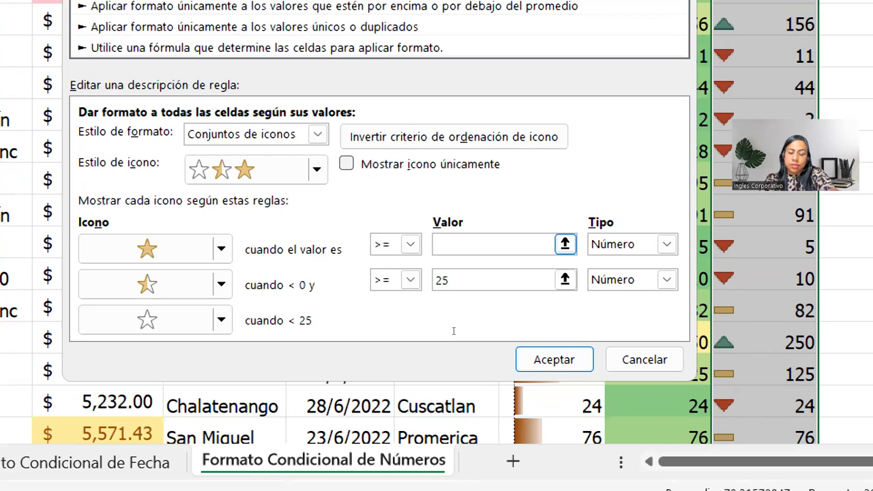
{"action": "type", "text": "100"}
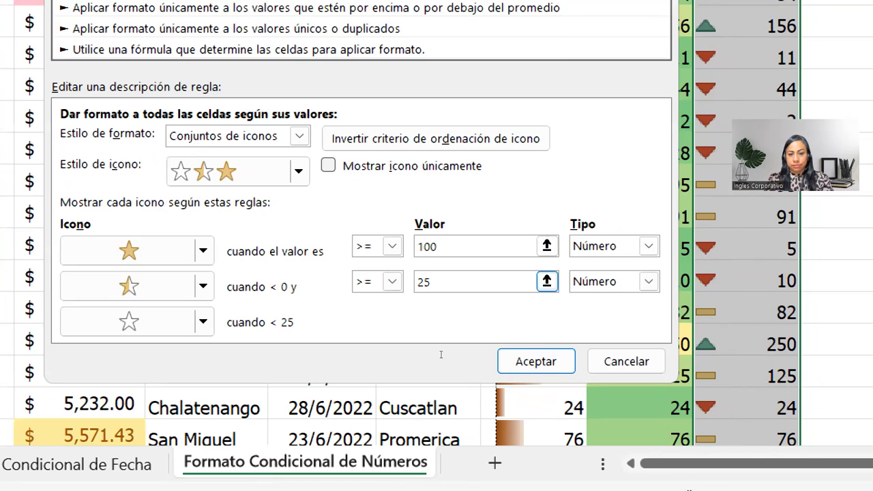
{"action": "key", "text": "Tab"}
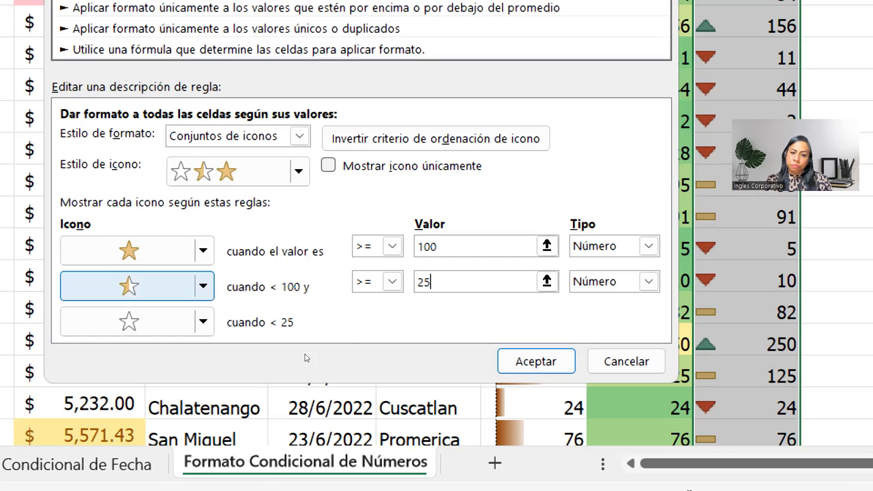
{"action": "key", "text": "shift+Tab"}
{"action": "key", "text": "shift+Tab"}
{"action": "key", "text": "shift+Tab"}
{"action": "key", "text": "shift+Tab"}
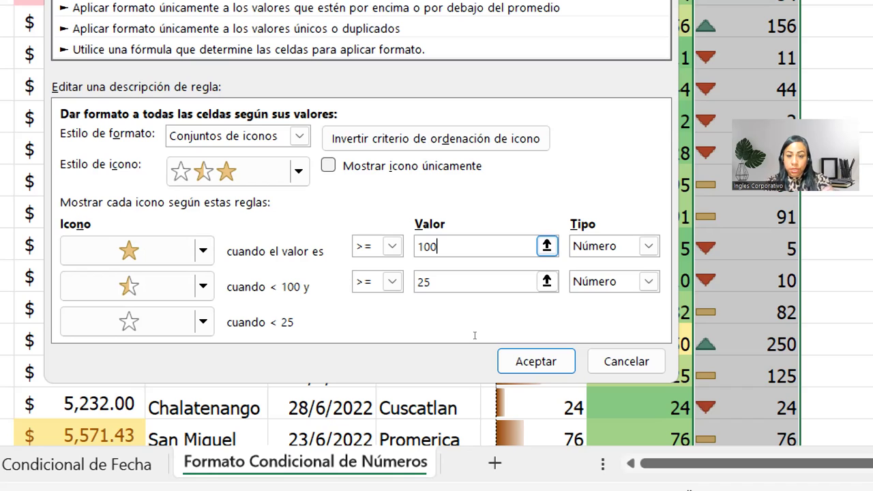
{"action": "key", "text": "Return"}
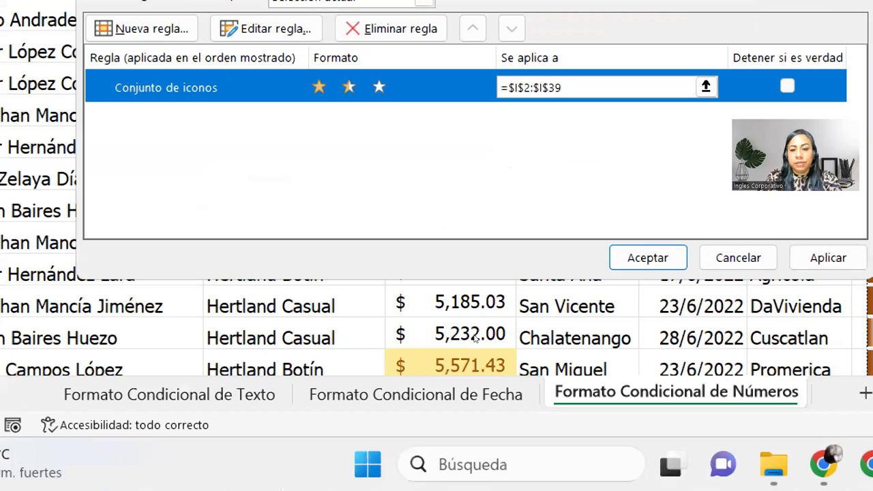
{"action": "key", "text": "Return"}
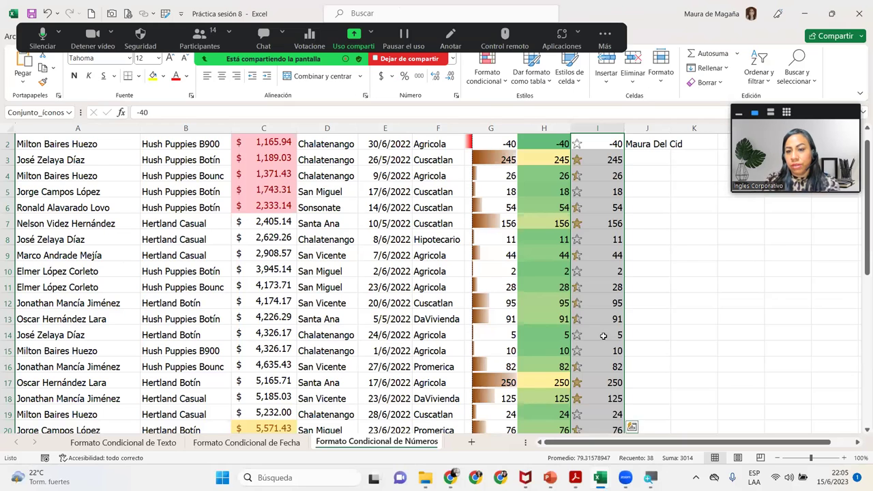
Sort the table from smallest to largest by the Inventario Conjunto de Iconos column
{"action": "left_click", "coordinate": [615, 237]}
{"action": "left_click", "coordinate": [604, 173]}
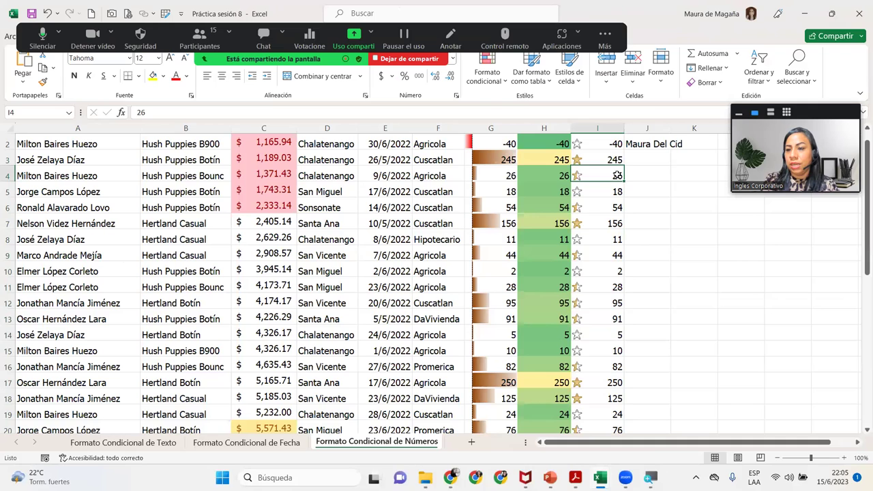
{"action": "left_click", "coordinate": [751, 85]}
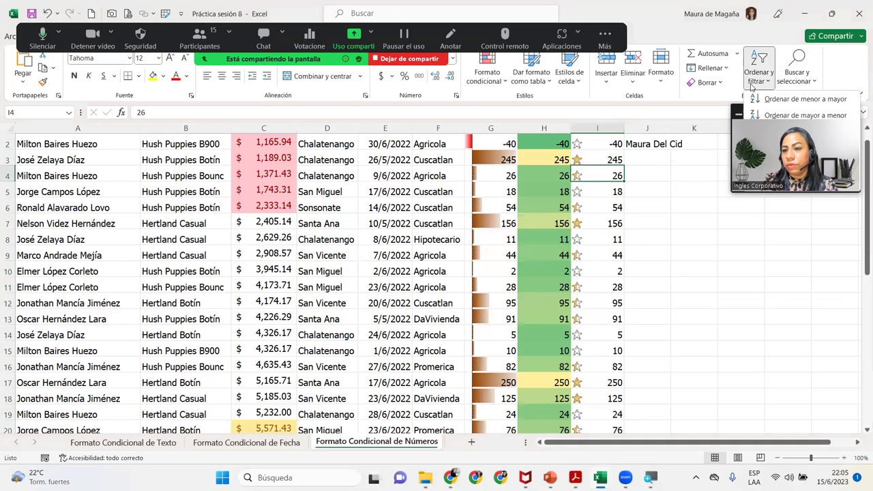
{"action": "left_click", "coordinate": [801, 98]}
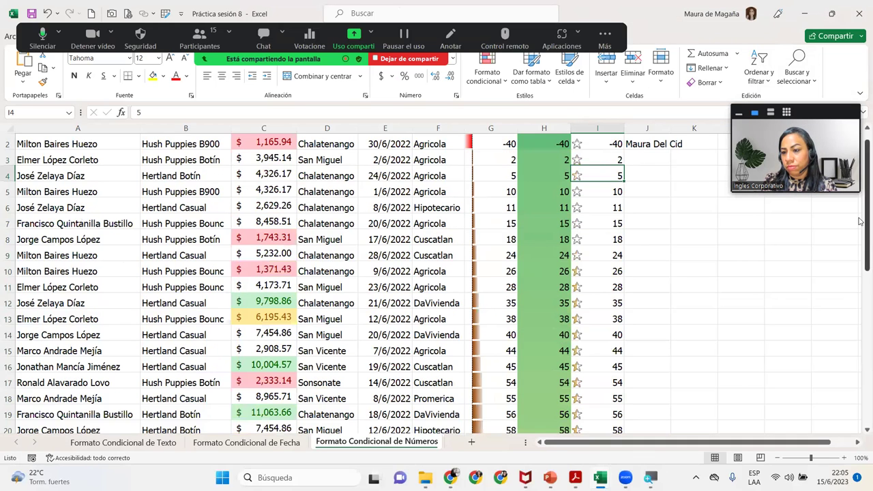
Examine where the icons switch between empty, half and full stars around 25 and 100 in the Inventario Conjunto de Iconos column
{"action": "scroll", "coordinate": [860, 221], "scroll_direction": "up", "scroll_amount": 1}
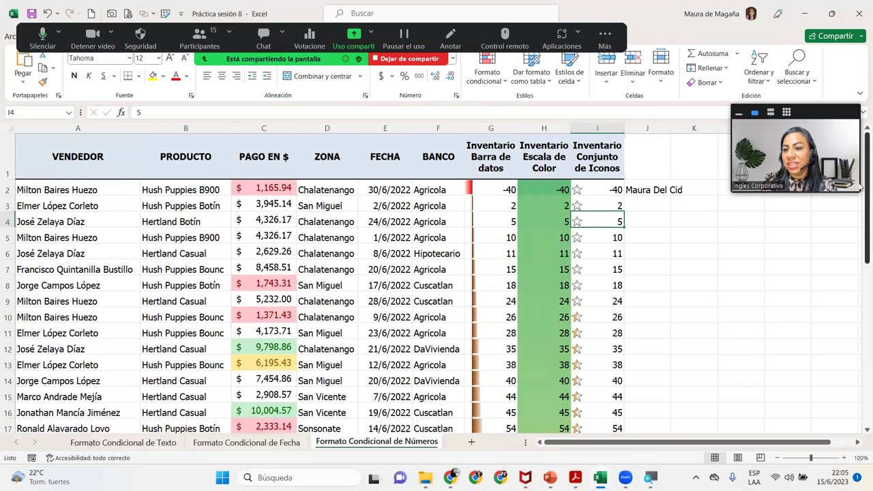
{"action": "scroll", "coordinate": [860, 210], "scroll_direction": "down", "scroll_amount": 2}
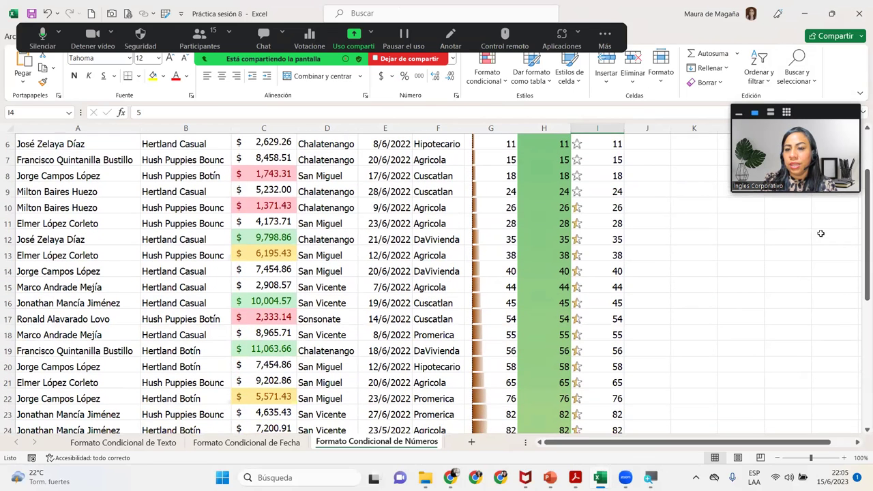
{"action": "left_click", "coordinate": [598, 190]}
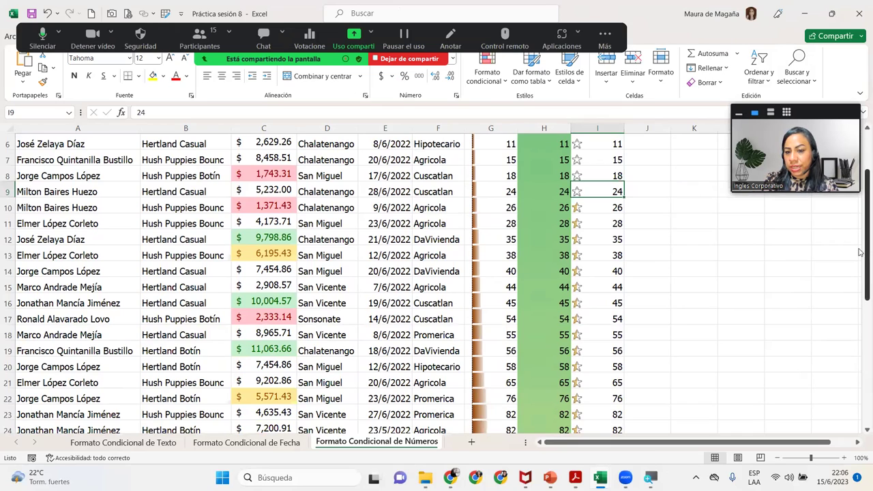
{"action": "left_click_drag", "start_coordinate": [860, 253], "coordinate": [860, 359]}
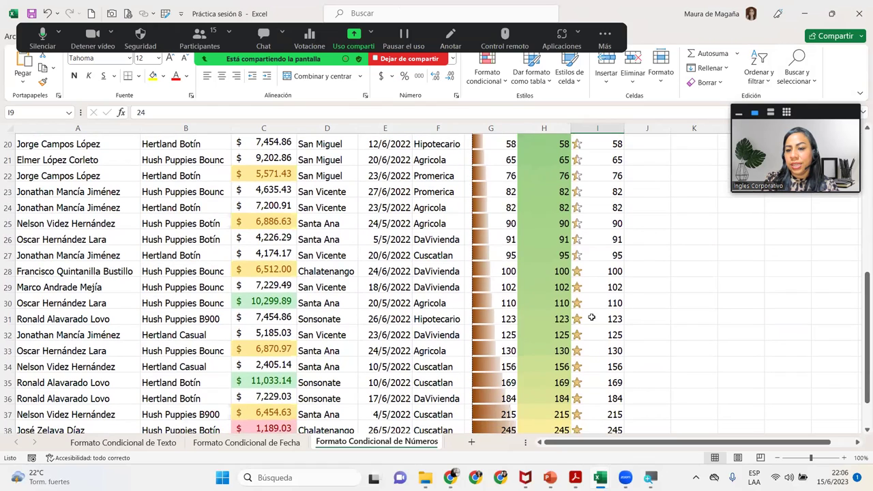
{"action": "left_click", "coordinate": [606, 258]}
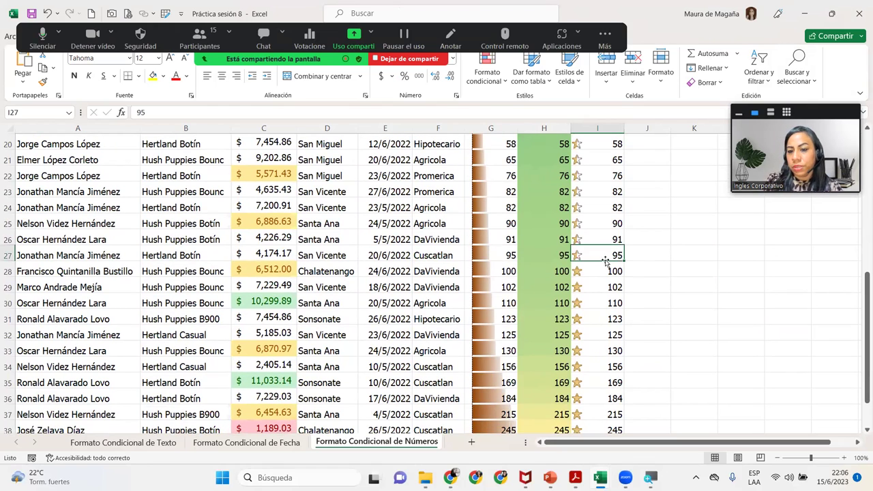
{"action": "left_click", "coordinate": [597, 269]}
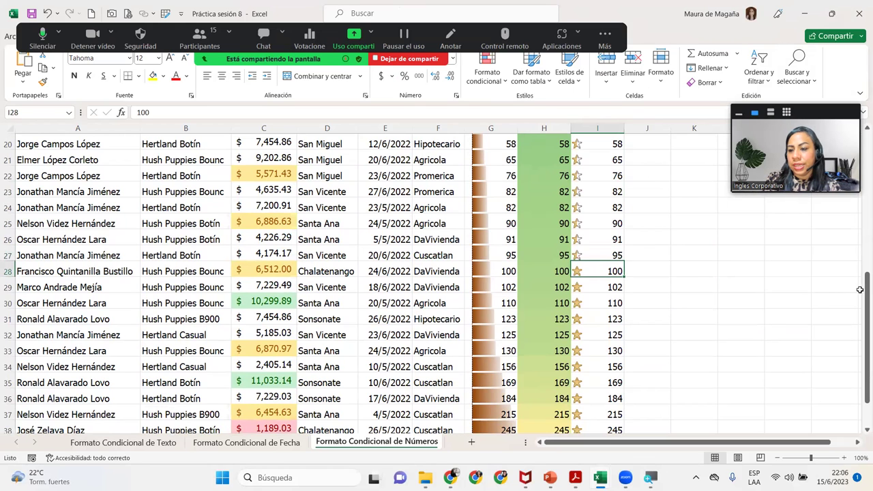
{"action": "scroll", "coordinate": [861, 292], "scroll_direction": "down", "scroll_amount": 1}
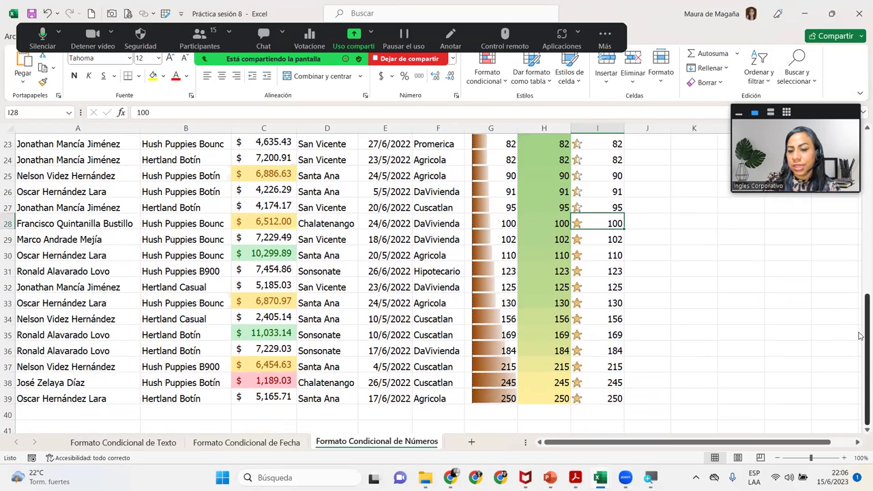
Reselect the Conjunto_íconos range and change its icon set rule to the red, yellow and green three-flag style
{"action": "scroll", "coordinate": [858, 334], "scroll_direction": "up", "scroll_amount": 8}
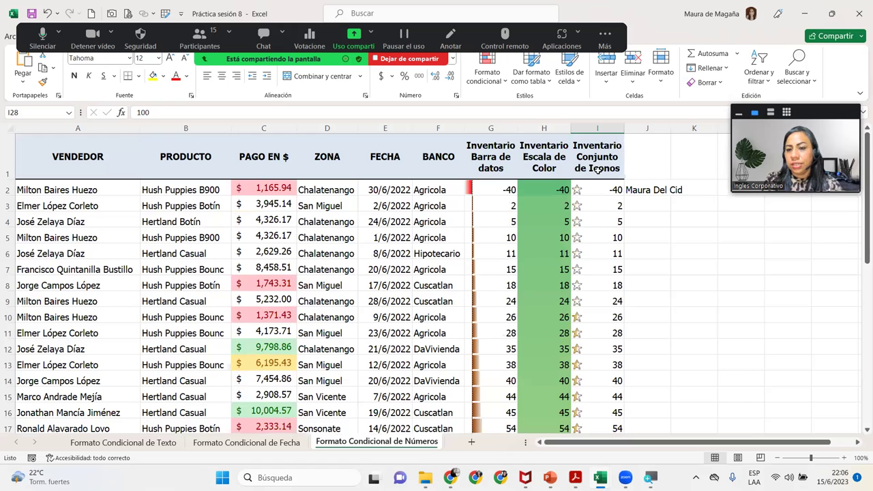
{"action": "left_click", "coordinate": [583, 189]}
{"action": "key", "text": "ctrl+shift+Down"}
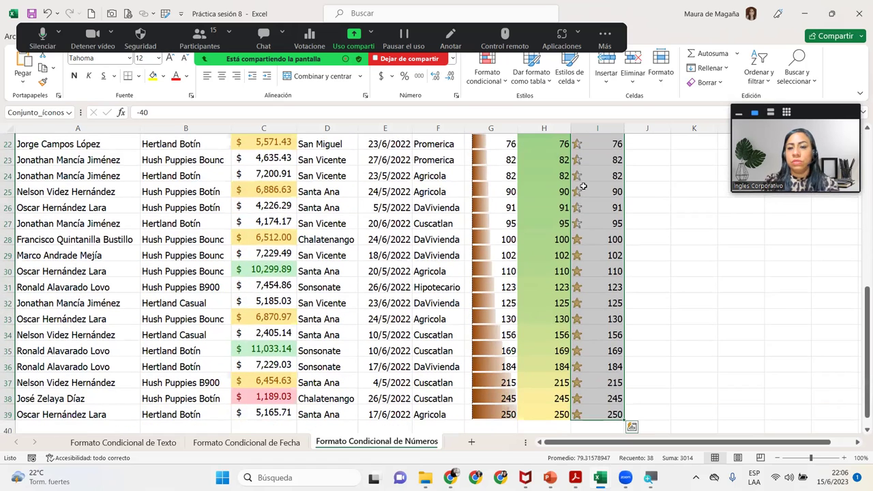
{"action": "left_click", "coordinate": [500, 96]}
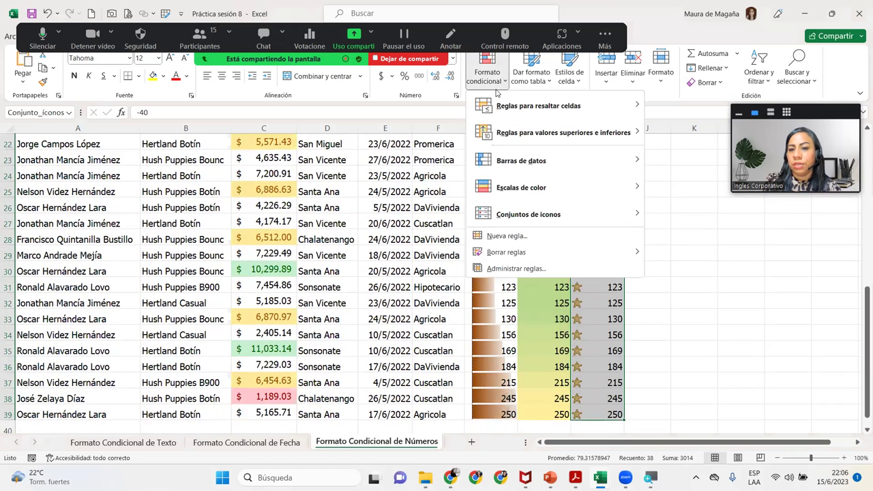
{"action": "left_click", "coordinate": [517, 269]}
{"action": "double_click", "coordinate": [246, 290]}
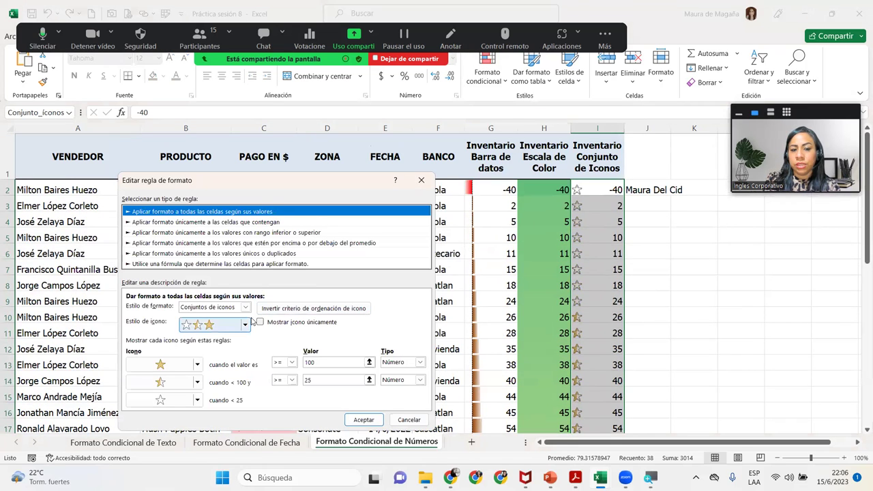
{"action": "left_click", "coordinate": [245, 324]}
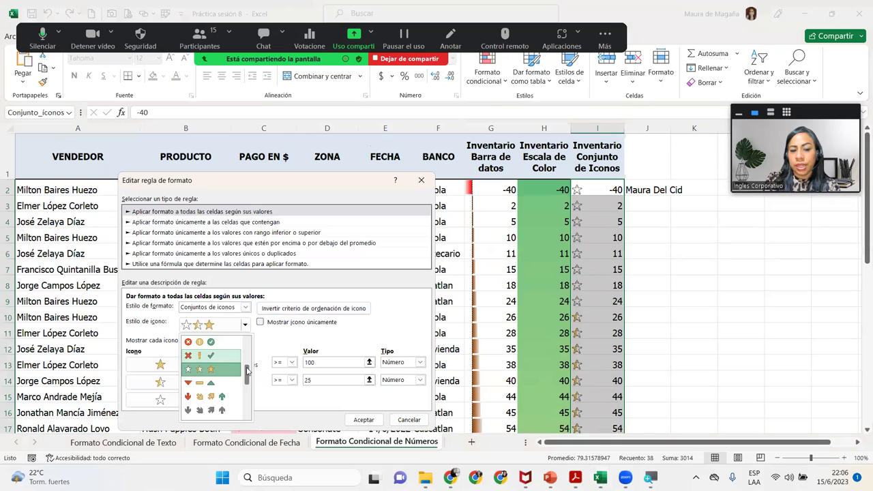
{"action": "scroll", "coordinate": [247, 370], "scroll_direction": "down", "scroll_amount": 2}
{"action": "scroll", "coordinate": [247, 370], "scroll_direction": "up", "scroll_amount": 2}
{"action": "left_click", "coordinate": [211, 369]}
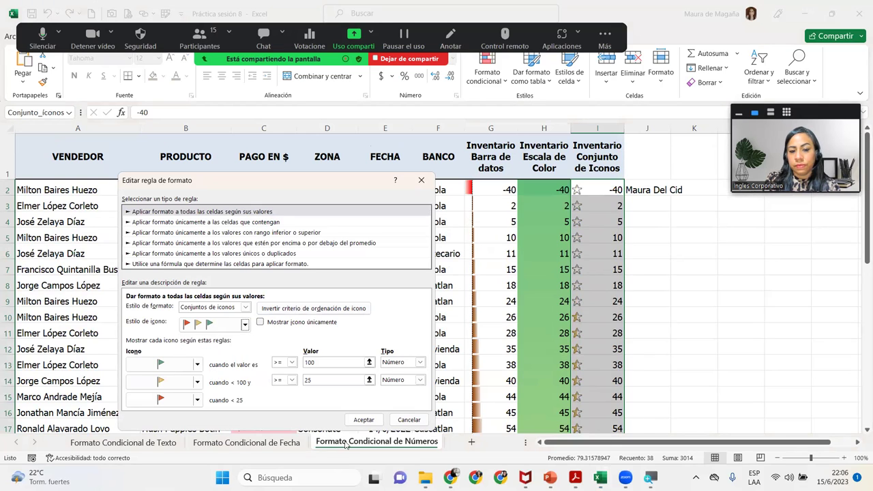
Apply the three-flag icon rule and check the red, yellow and green flags around 25 and 100 in the Inventario Conjunto de Iconos column
{"action": "left_click", "coordinate": [362, 419]}
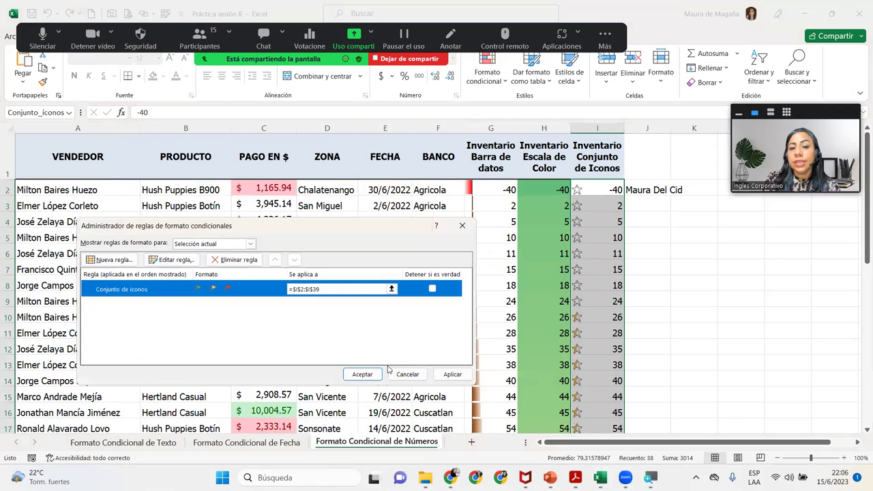
{"action": "left_click", "coordinate": [362, 373]}
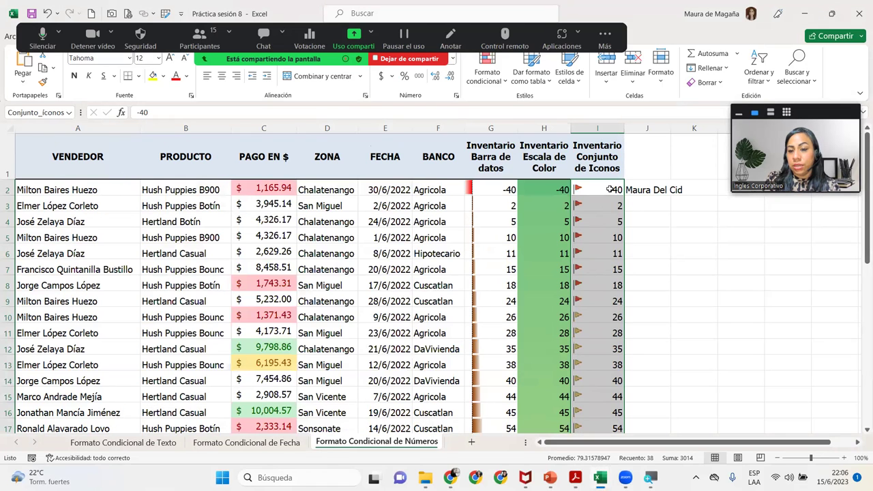
{"action": "left_click", "coordinate": [610, 189]}
{"action": "left_click_drag", "start_coordinate": [592, 300], "coordinate": [603, 194]}
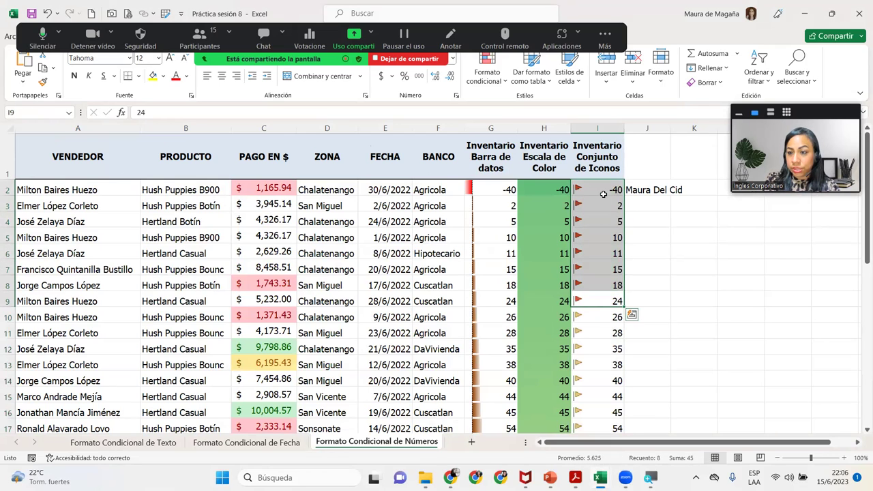
{"action": "left_click_drag", "start_coordinate": [587, 315], "coordinate": [597, 236]}
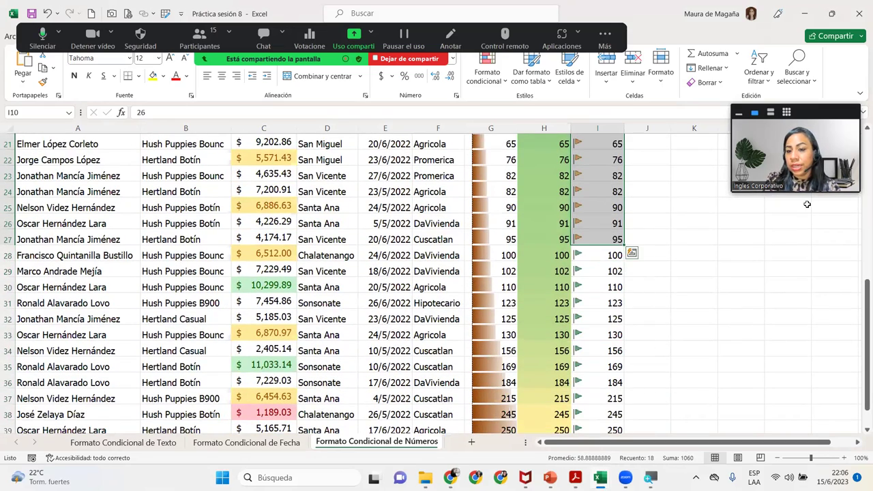
{"action": "mouse_move", "coordinate": [860, 313]}
{"action": "left_mouse_down"}
{"action": "mouse_move", "coordinate": [860, 222]}
{"action": "mouse_move", "coordinate": [860, 323]}
{"action": "left_mouse_up"}
{"action": "left_click_drag", "start_coordinate": [614, 224], "coordinate": [616, 405]}
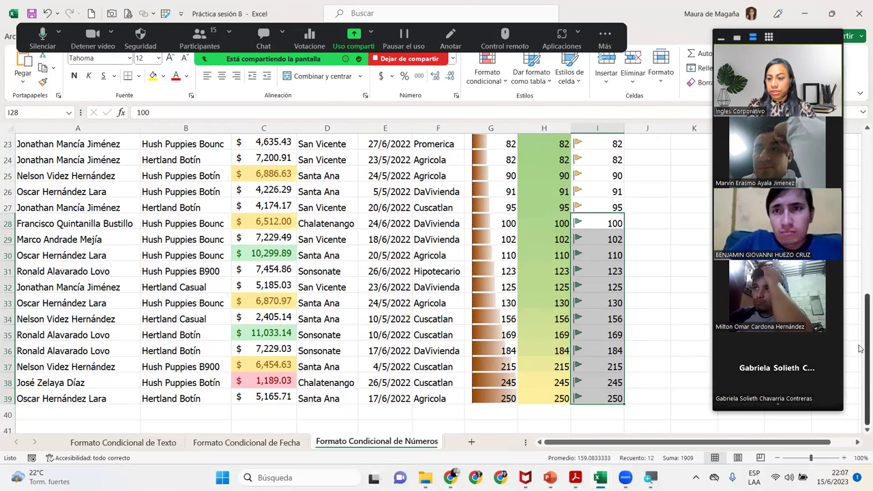
{"action": "scroll", "coordinate": [537, 217], "scroll_direction": "up", "scroll_amount": 7}
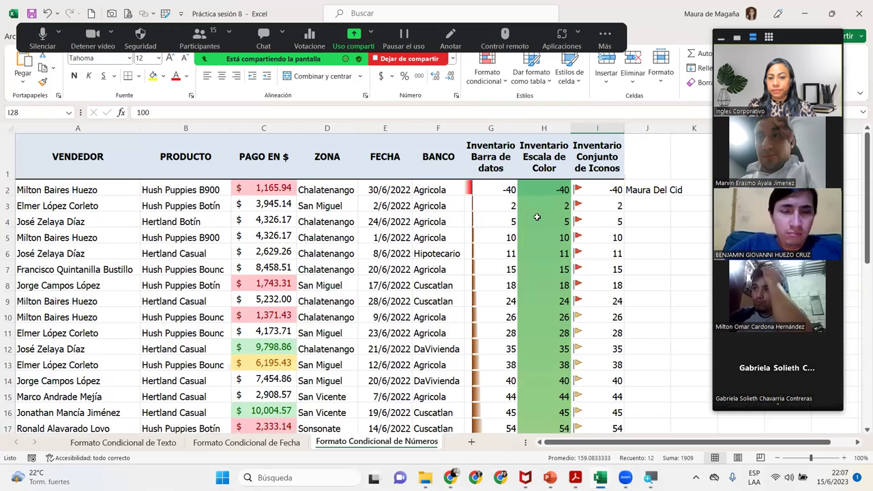
{"action": "left_click", "coordinate": [355, 211]}
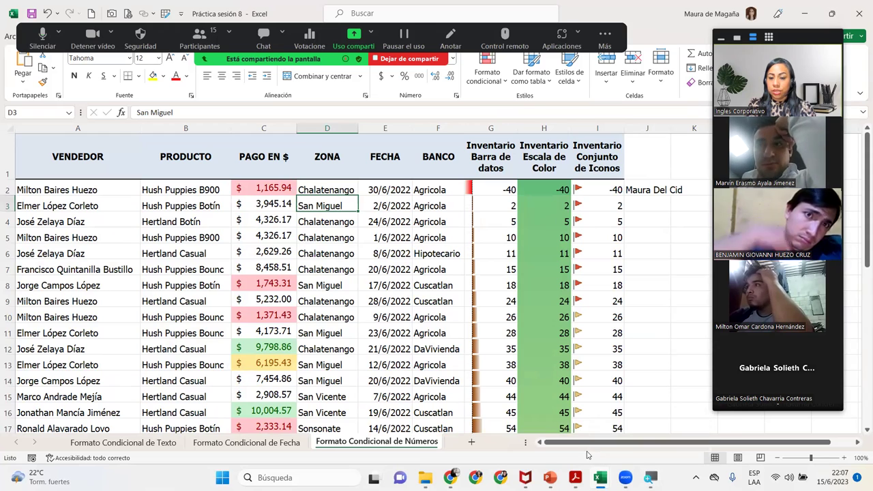
Switch to the PowerPoint slide show and advance from the Formulas y Funciones practice slide to the Cierre y Conclusiones slide
{"action": "mouse_move", "coordinate": [551, 474]}
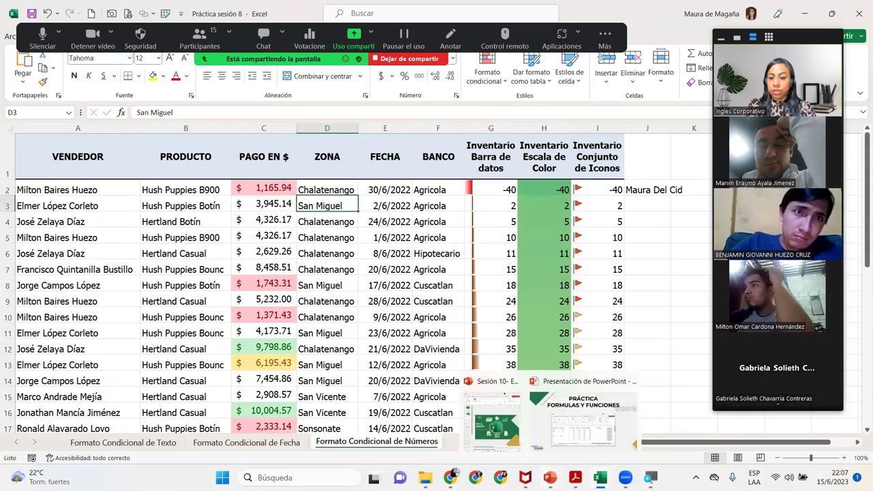
{"action": "left_click", "coordinate": [634, 427]}
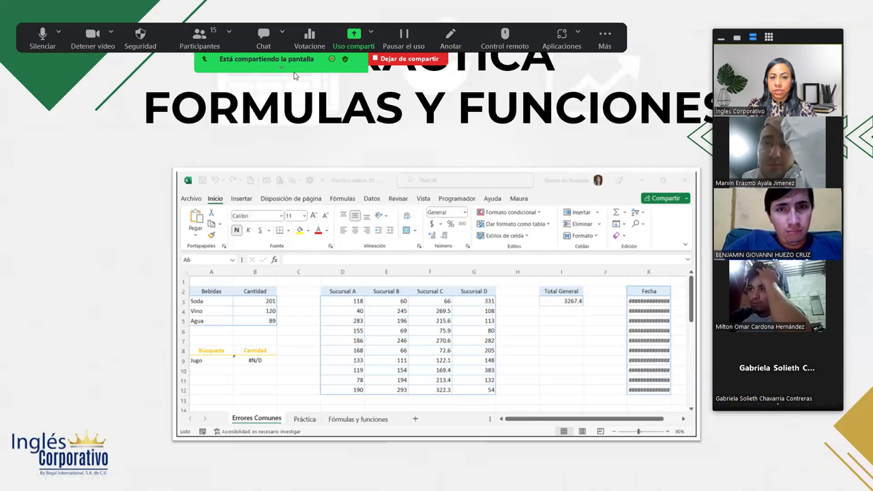
{"action": "left_click", "coordinate": [290, 69]}
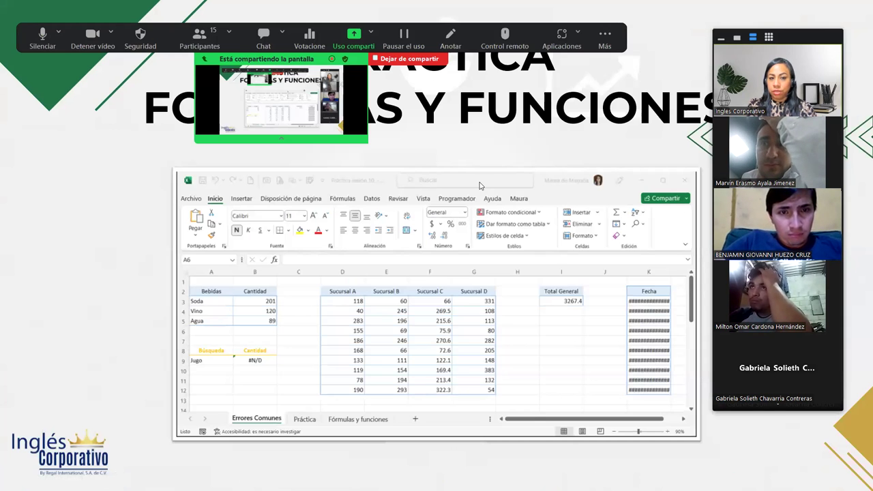
{"action": "left_click", "coordinate": [679, 239]}
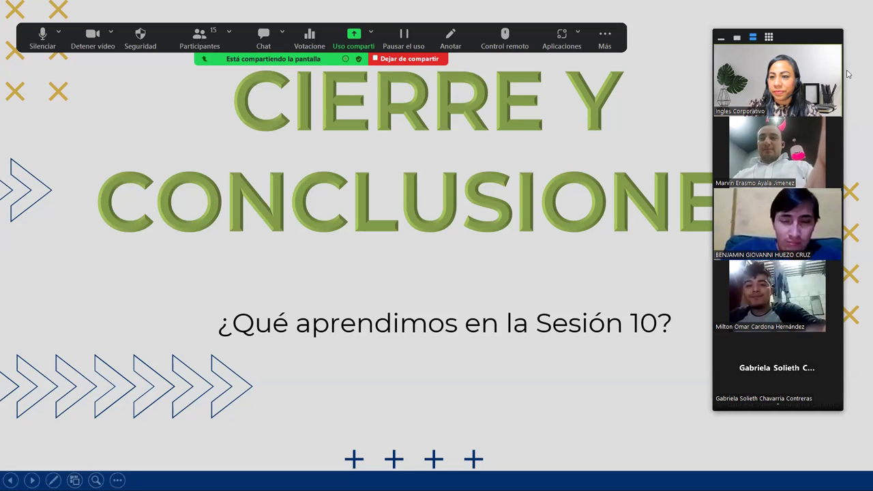
End the slide show and return to the Práctica sesión 8 workbook in Excel with its window maximized
{"action": "left_click", "coordinate": [769, 36]}
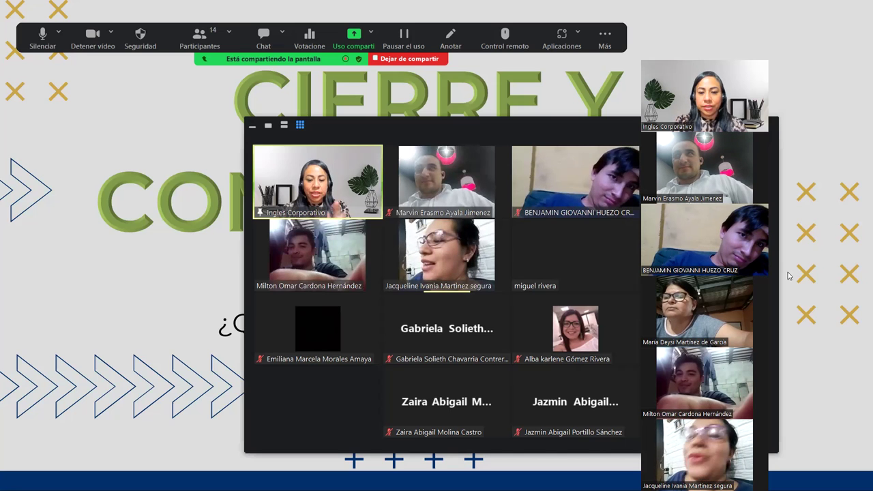
{"action": "key", "text": "Right"}
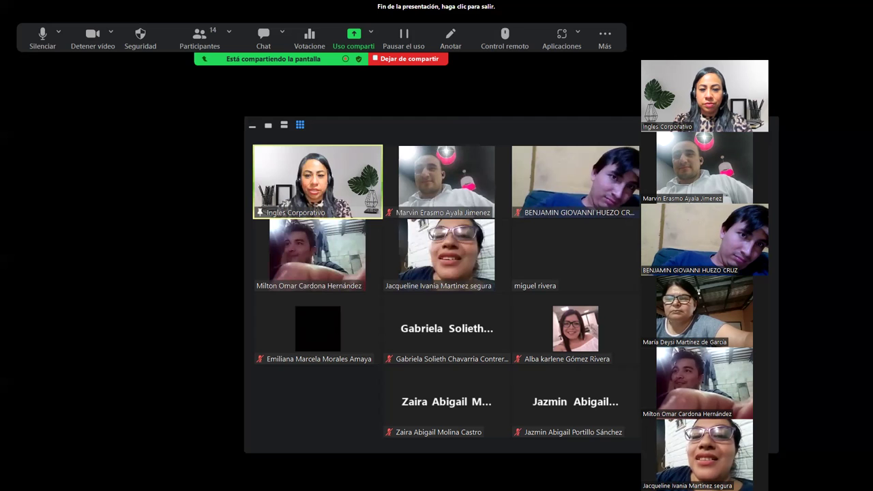
{"action": "left_click", "coordinate": [794, 232]}
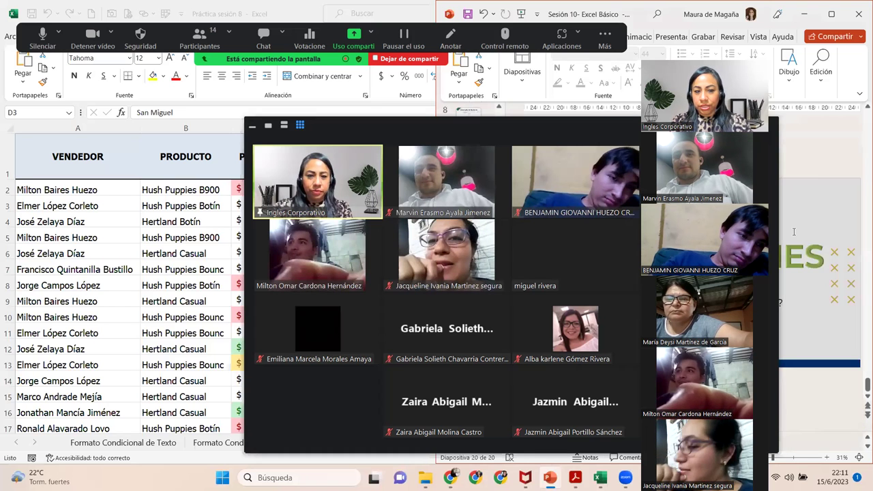
{"action": "double_click", "coordinate": [271, 12]}
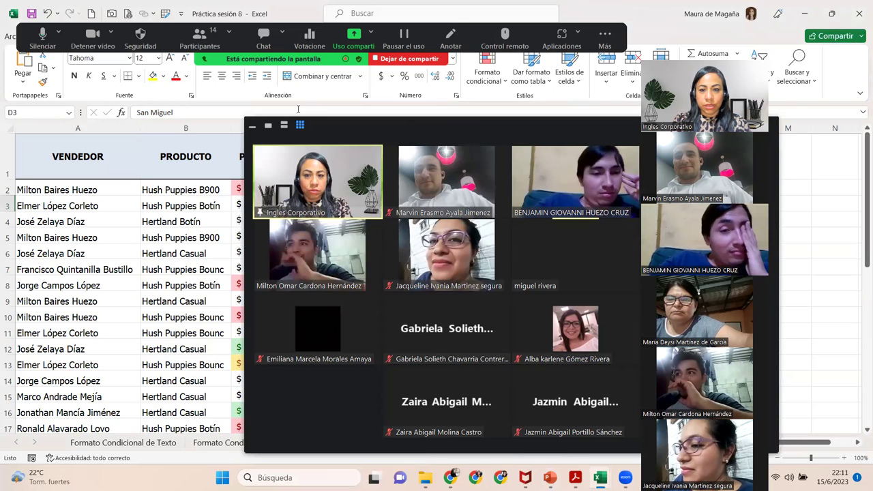
{"action": "key", "text": "alt+s"}
{"action": "key", "text": "Escape"}
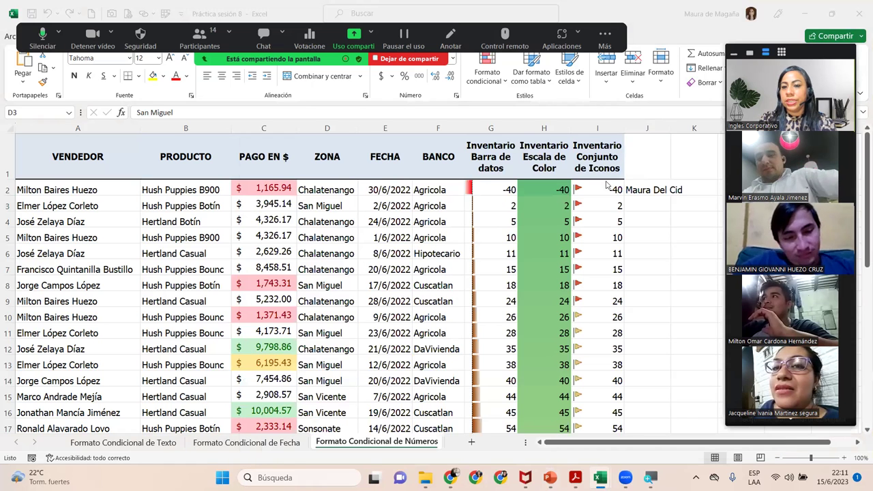
{"action": "left_click", "coordinate": [594, 191]}
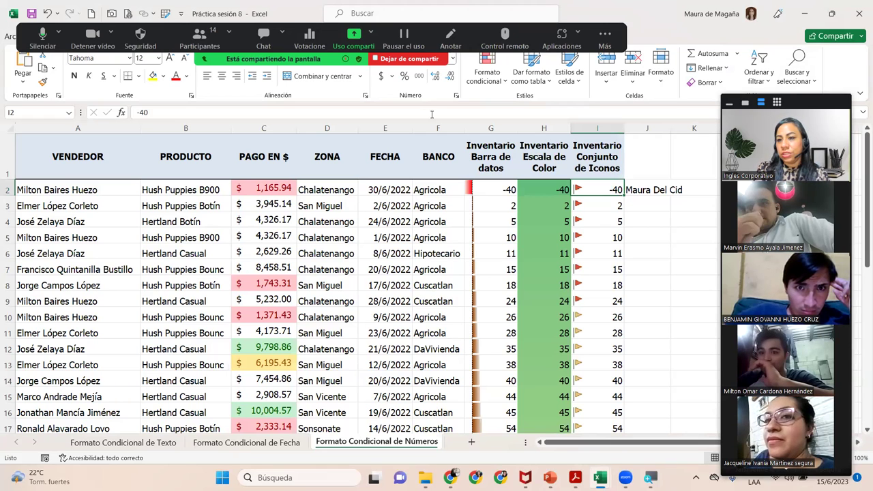
{"action": "left_click", "coordinate": [762, 71]}
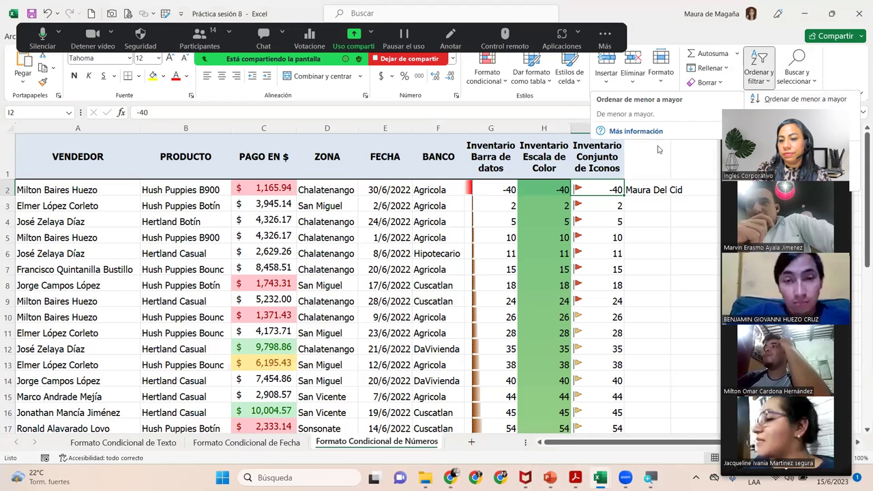
{"action": "left_click", "coordinate": [581, 208]}
Highlight the table record in row 4, columns A to I, with a yellow fill
{"action": "left_click", "coordinate": [591, 215]}
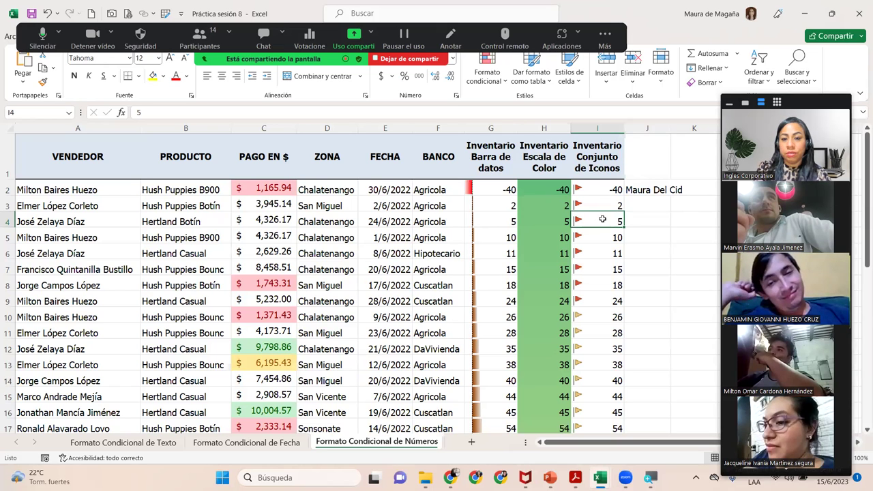
{"action": "left_click_drag", "start_coordinate": [603, 218], "coordinate": [24, 218]}
{"action": "left_click", "coordinate": [153, 76]}
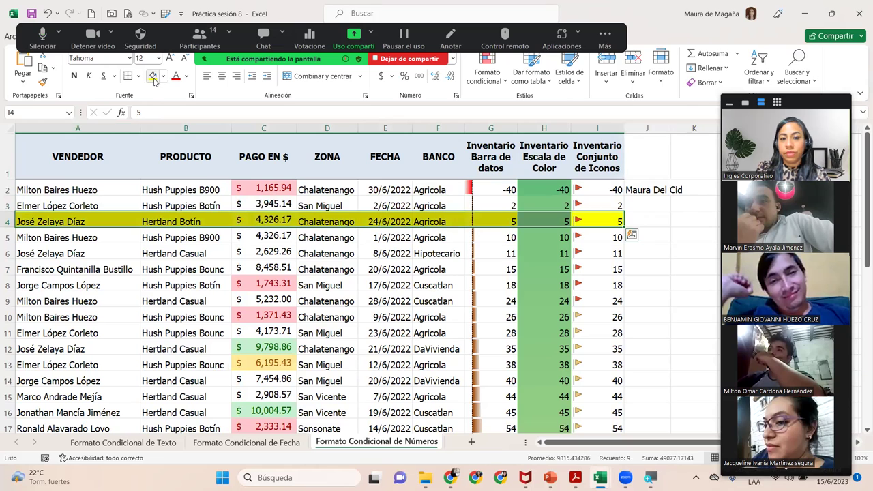
{"action": "left_click", "coordinate": [350, 221]}
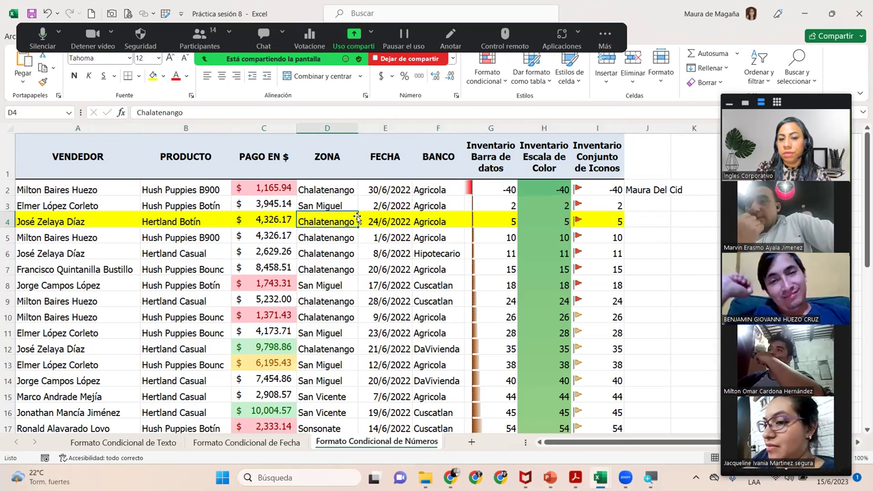
Sort the table from smallest to largest by the PAGO EN $ column and locate the yellow-highlighted record
{"action": "left_click", "coordinate": [274, 216]}
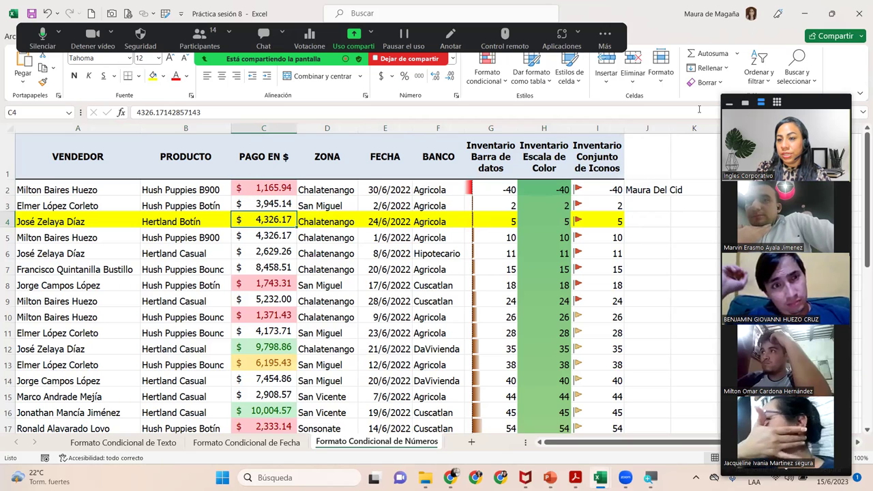
{"action": "left_click", "coordinate": [758, 75]}
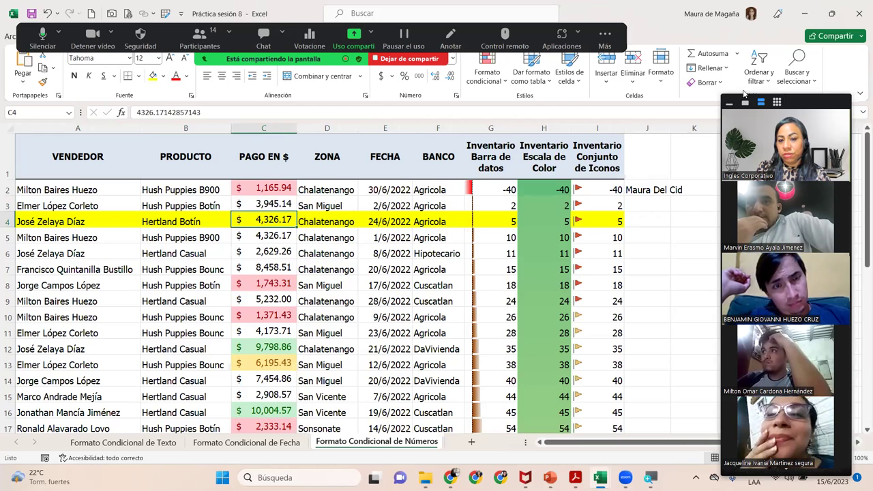
{"action": "left_click", "coordinate": [777, 114]}
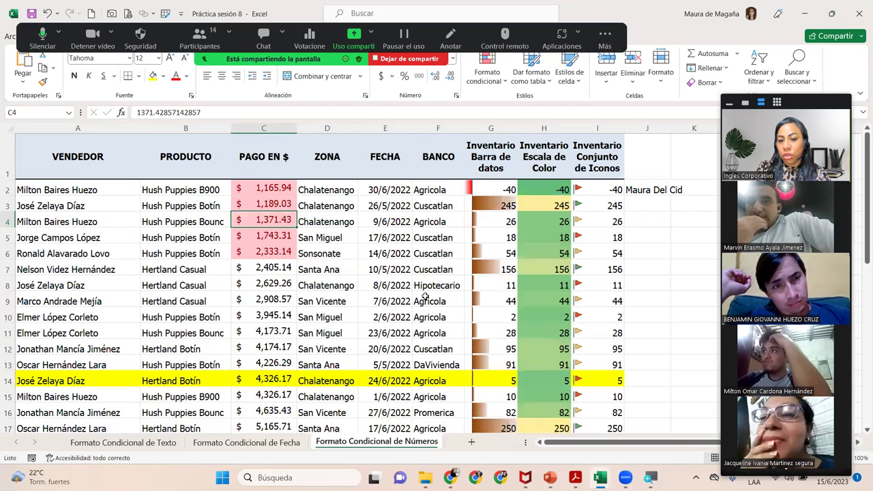
{"action": "left_click", "coordinate": [7, 380]}
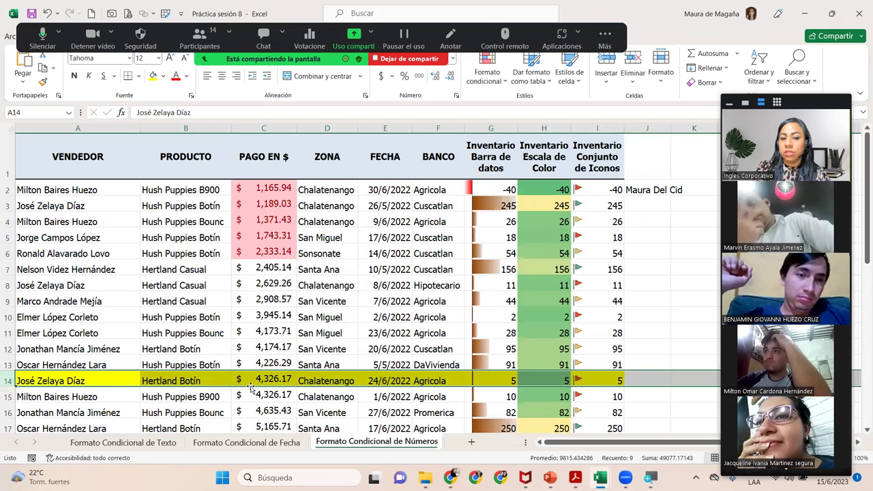
{"action": "left_click", "coordinate": [285, 288]}
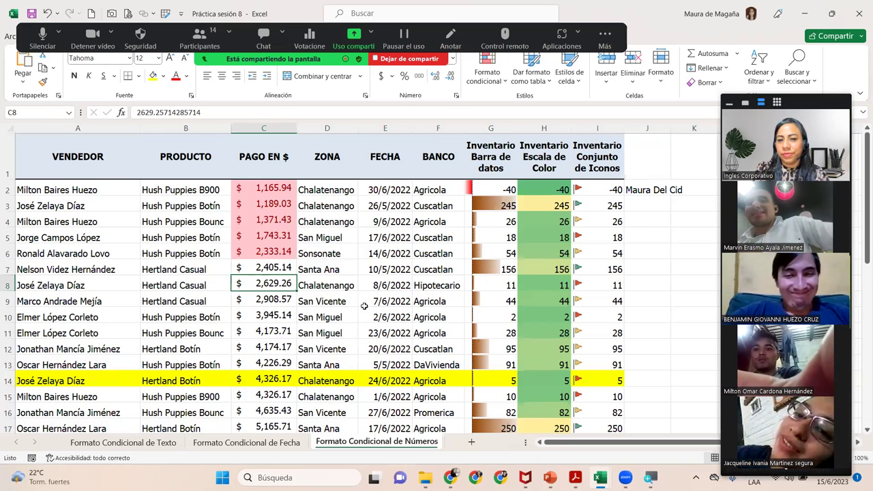
Stop sharing the screen in the Zoom meeting
{"action": "left_click", "coordinate": [409, 59]}
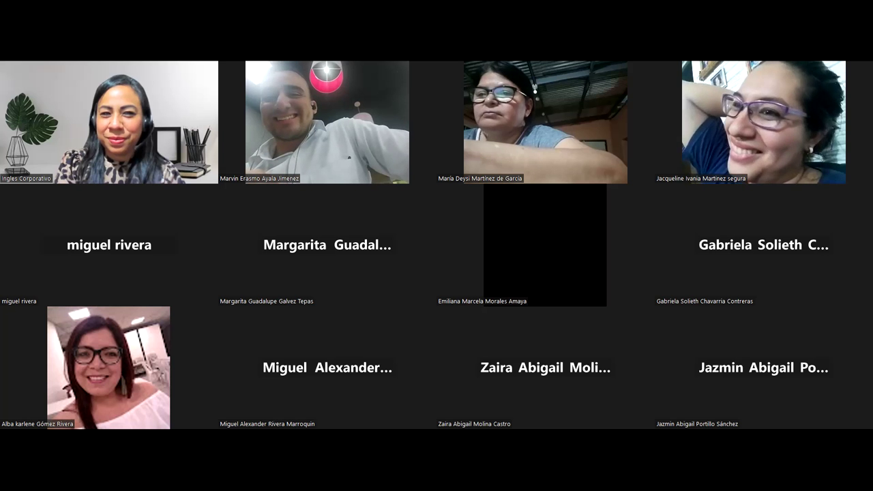